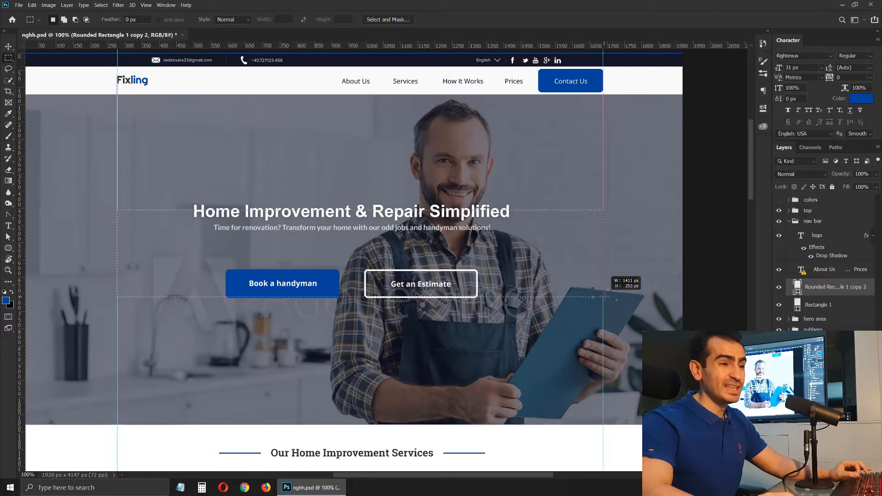
Measure the content width between the two vertical guides with a marquee selection, and clear the selection.
drag(604, 297, 604, 296)
key(ctrl+d)
key(v)
Create a 1200 x 68 px rectangle over the hero area and centre it horizontally on the canvas.
right_click(8, 248)
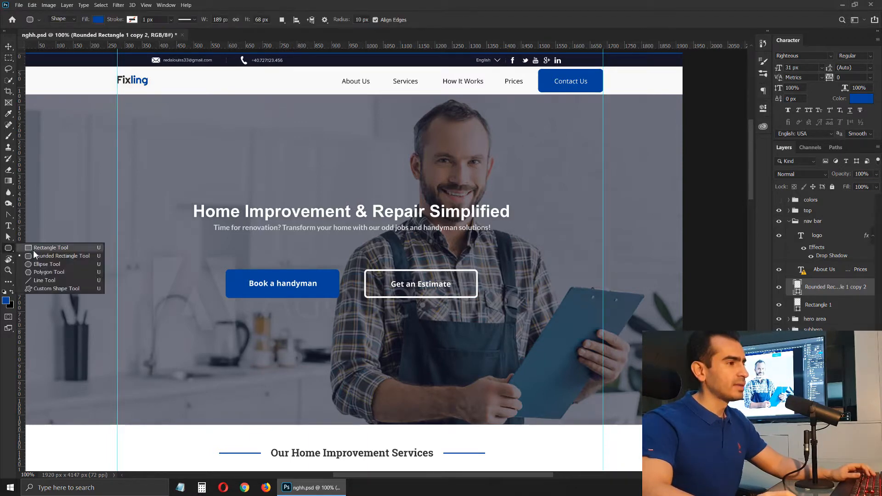
click(33, 250)
click(208, 155)
text(12)
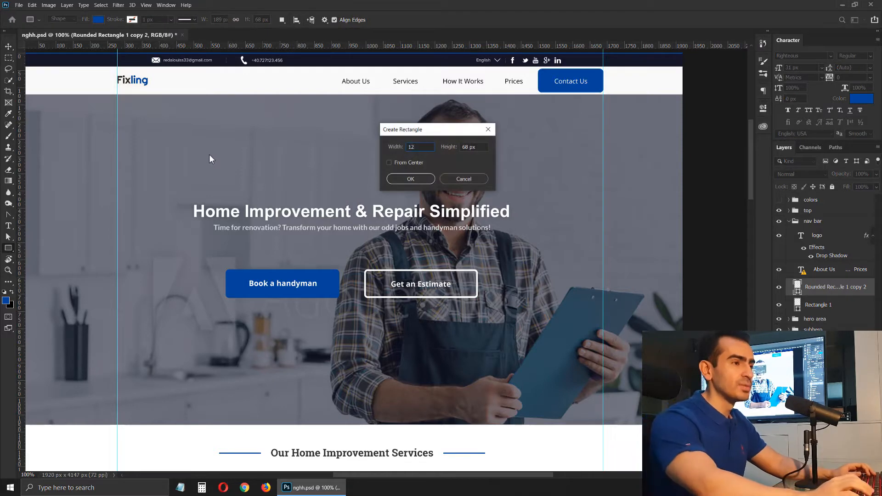
text(00)
key(Return)
key(v)
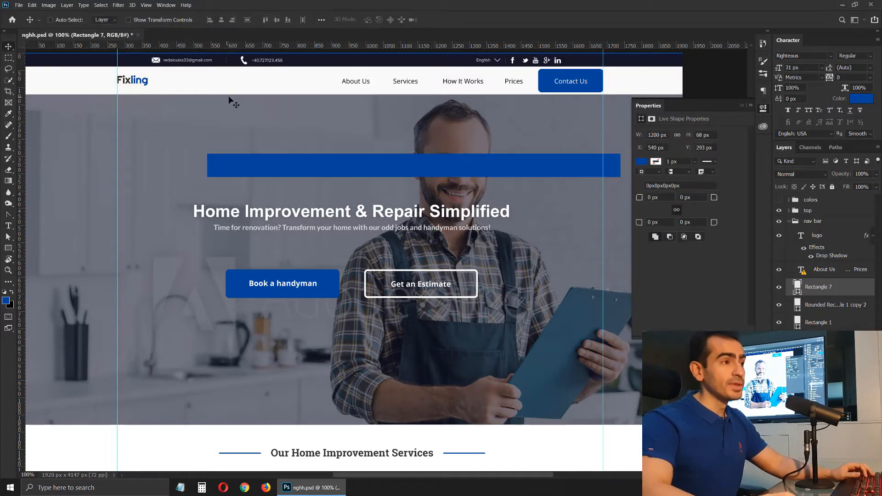
click(221, 20)
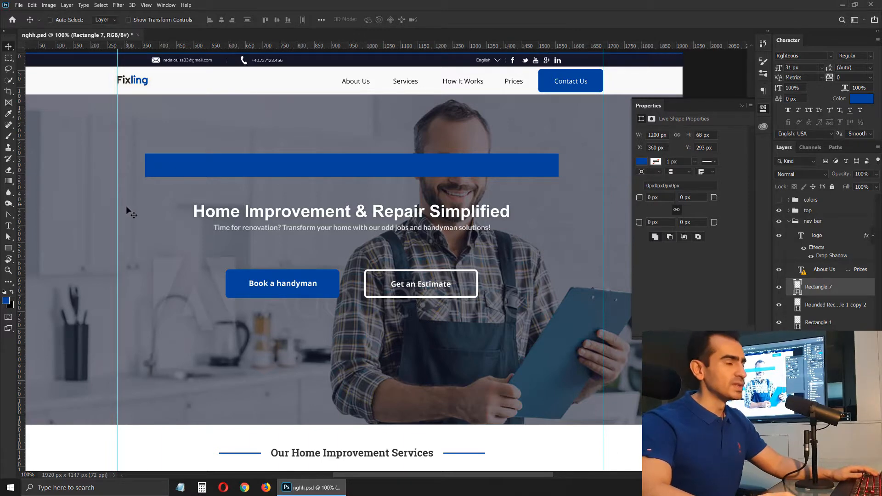
Check the document's canvas size and close the settings unchanged.
key(m)
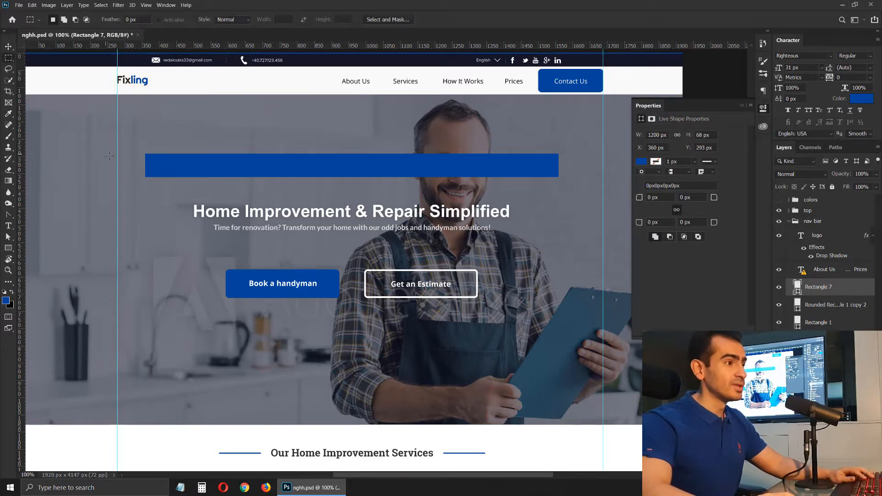
key(v)
key(ctrl+alt+c)
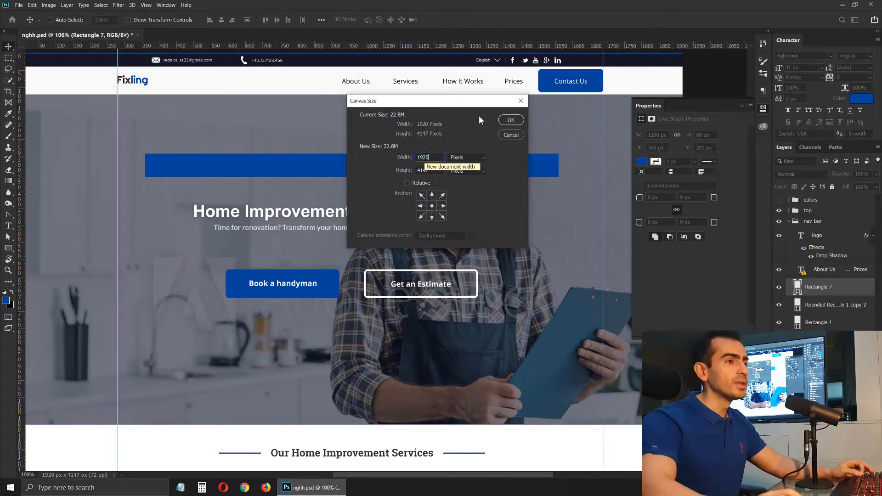
key(Escape)
Place vertical guides at the left and right edges of the 1200 px rectangle, and delete the rectangle.
drag(123, 191, 131, 222)
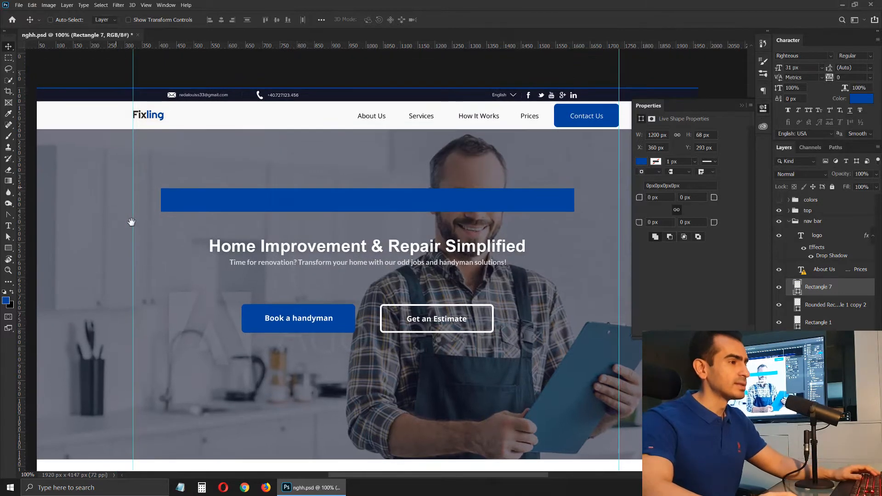
drag(23, 277, 161, 268)
drag(23, 325, 574, 322)
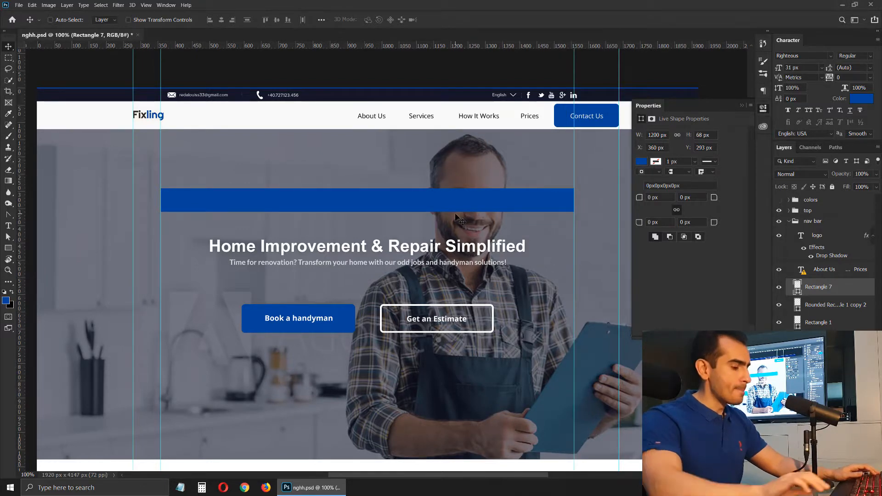
key(Delete)
drag(389, 175, 368, 147)
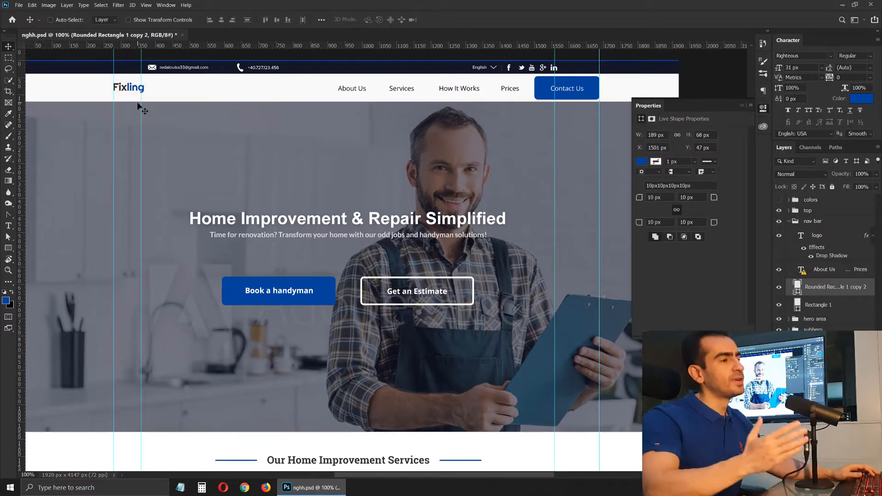
scroll(311, 295, down, 10)
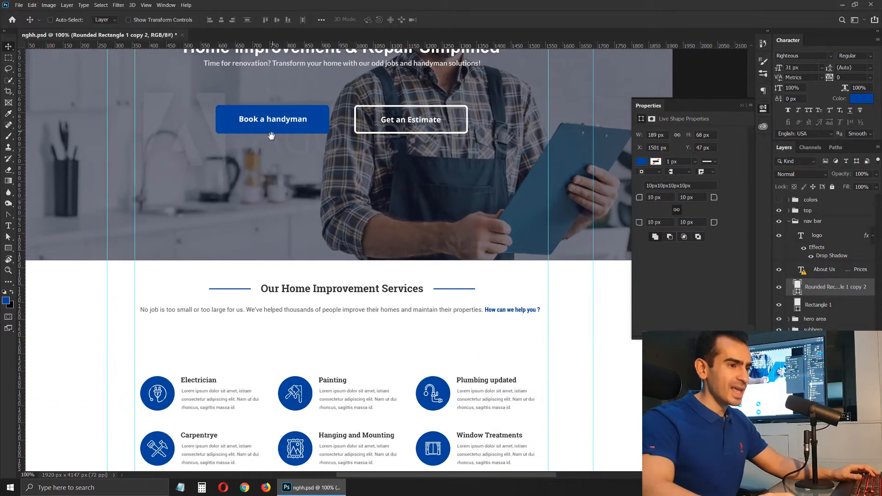
scroll(311, 296, up, 10)
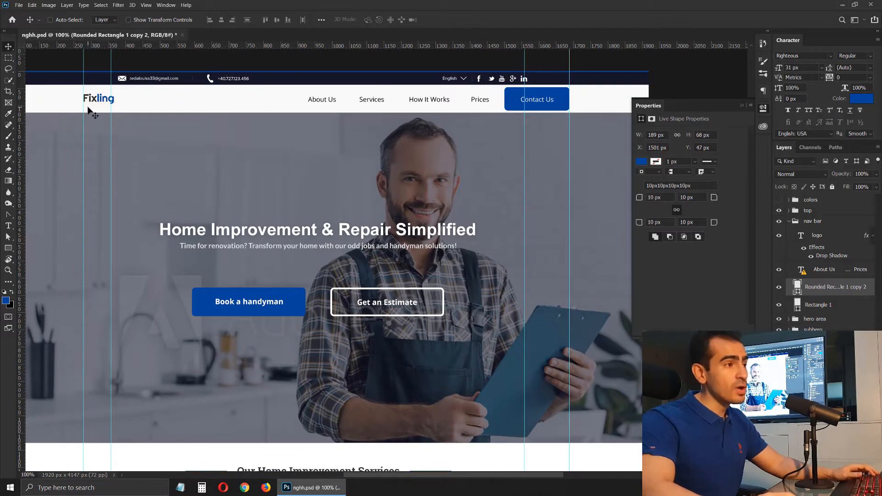
Hide the guides and examine the header's alignment at the logo and the Contact Us button using marquee selections.
key(m)
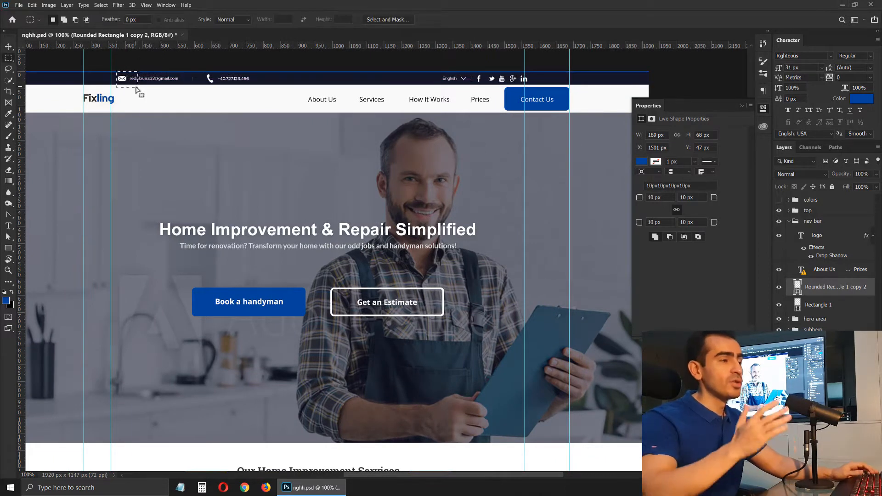
key(v)
key(ctrl+semicolon)
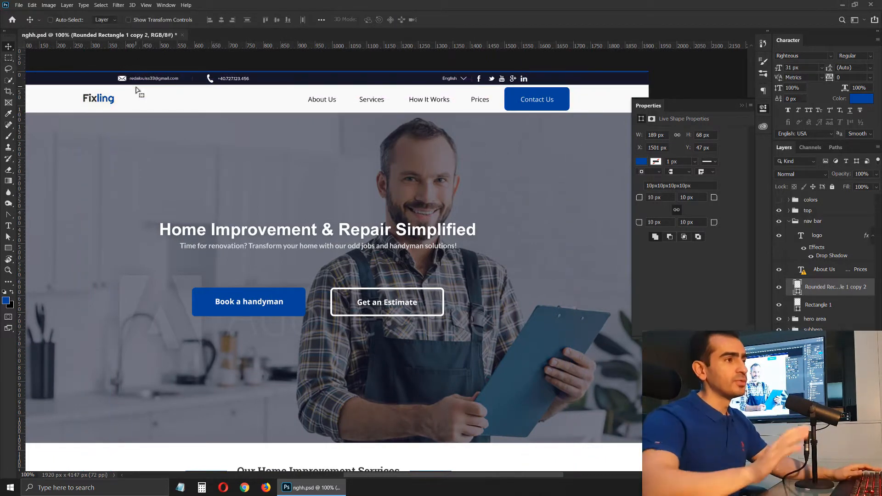
key(m)
drag(79, 72, 81, 131)
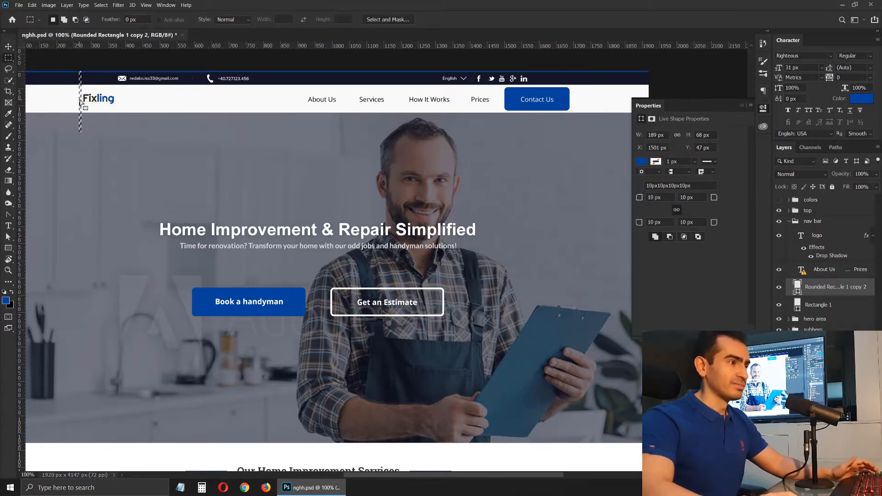
key(ctrl+d)
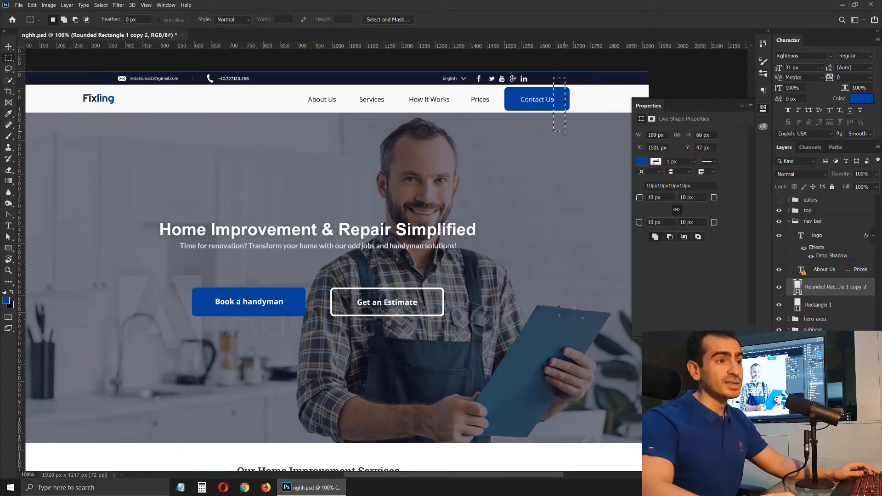
key(v)
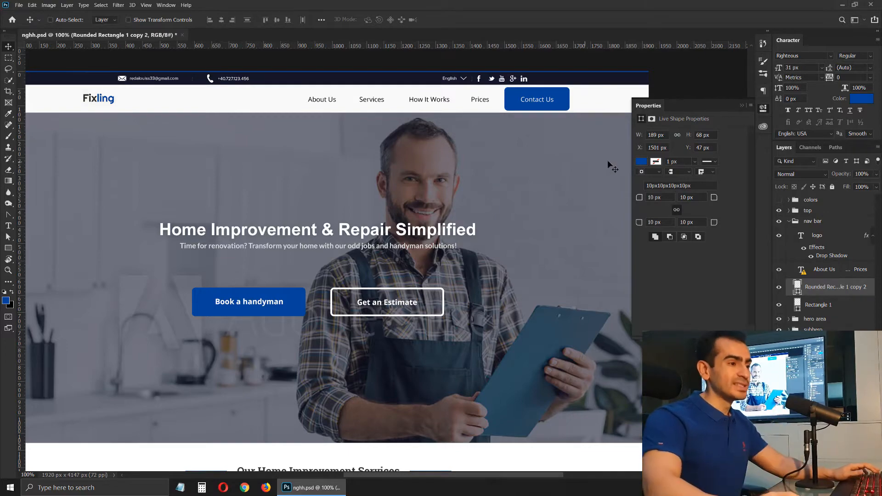
Review the page sections down to the footer, return to the header and close the shape properties.
scroll(502, 227, down, 10)
scroll(414, 269, down, 10)
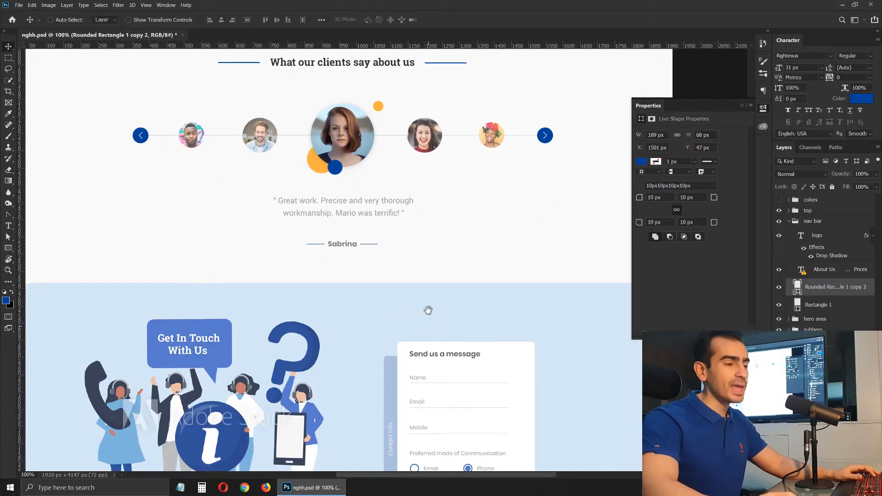
scroll(425, 294, down, 8)
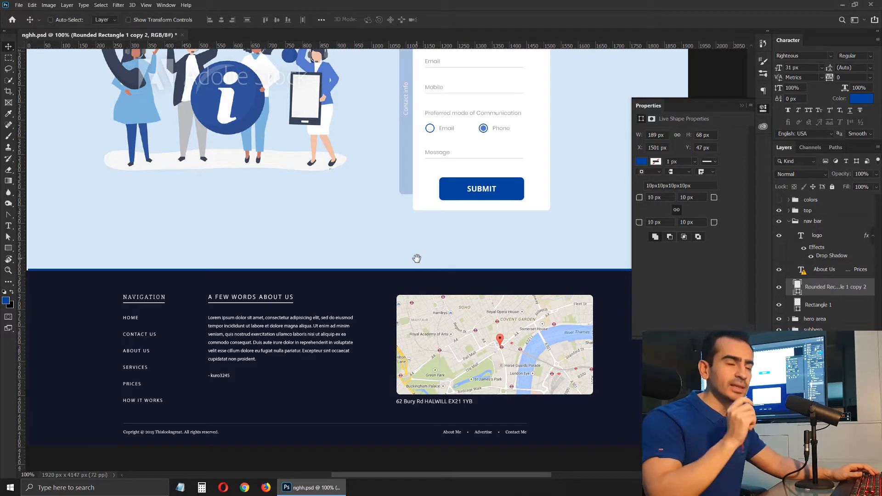
scroll(335, 171, up, 15)
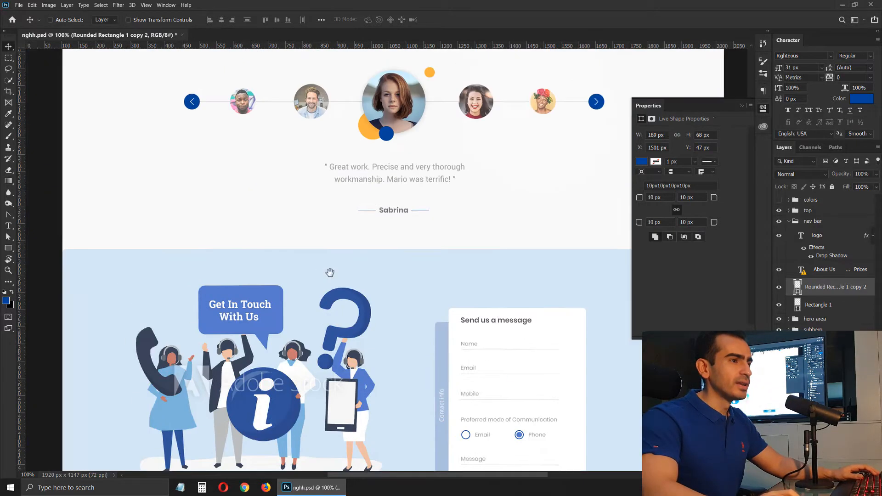
drag(290, 148, 301, 382)
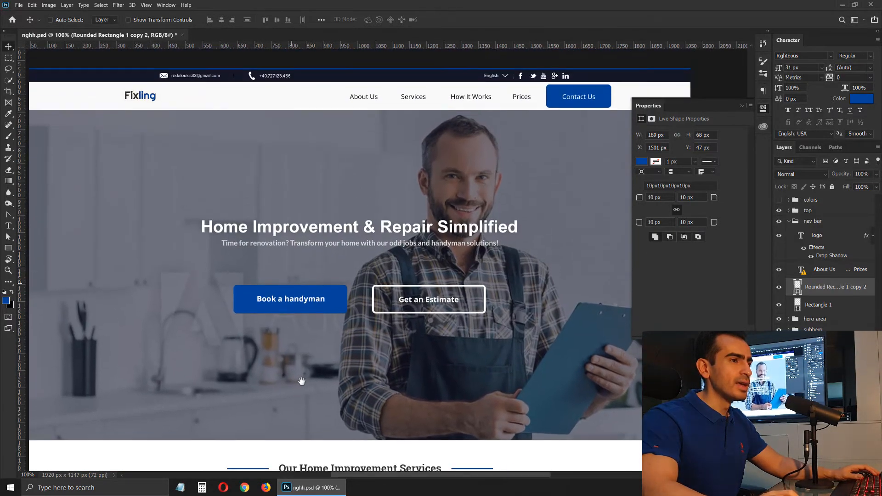
click(764, 110)
Lock the top bar's background layer and move the e-mail and phone items to line up with the logo's left edge.
drag(331, 283, 355, 280)
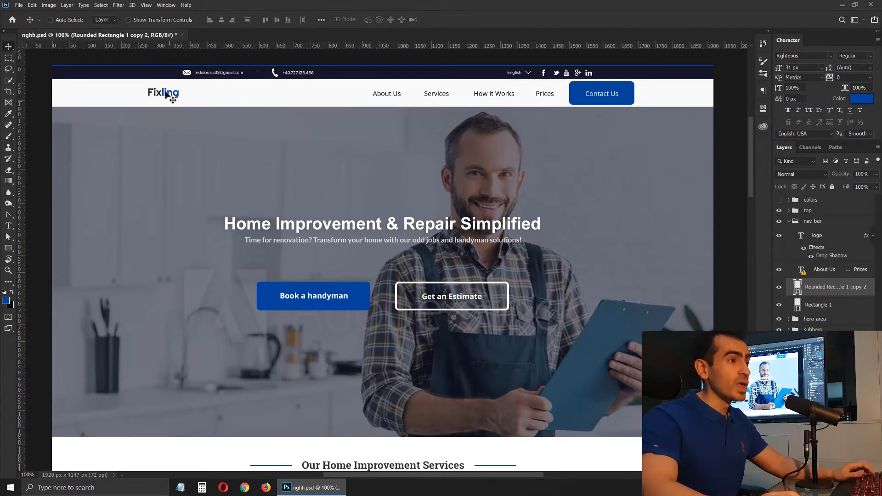
drag(157, 70, 183, 74)
ctrl+click(184, 76)
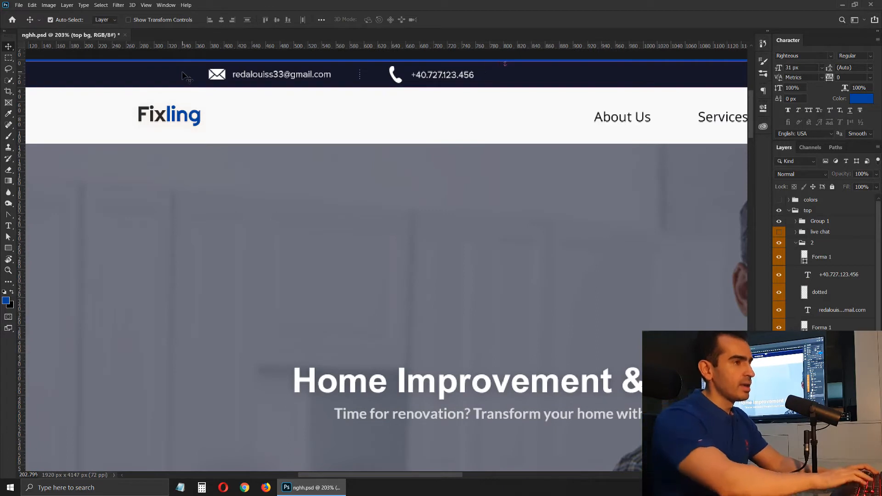
click(225, 170)
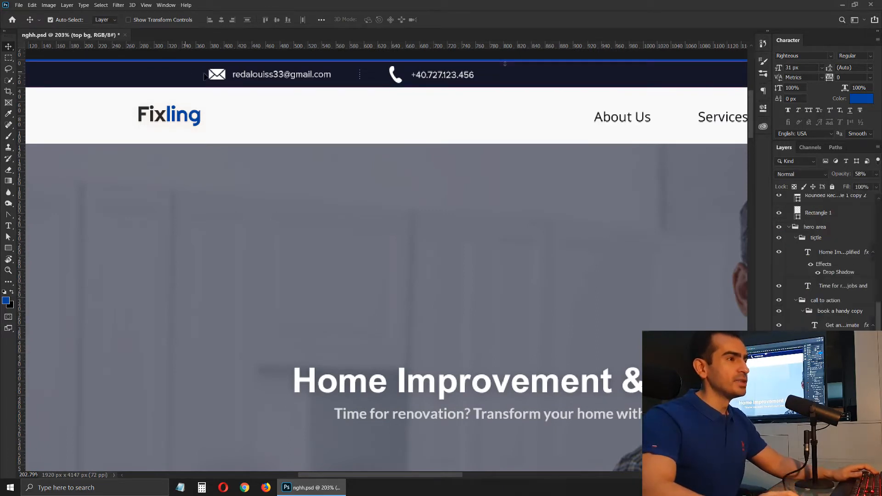
click(227, 85)
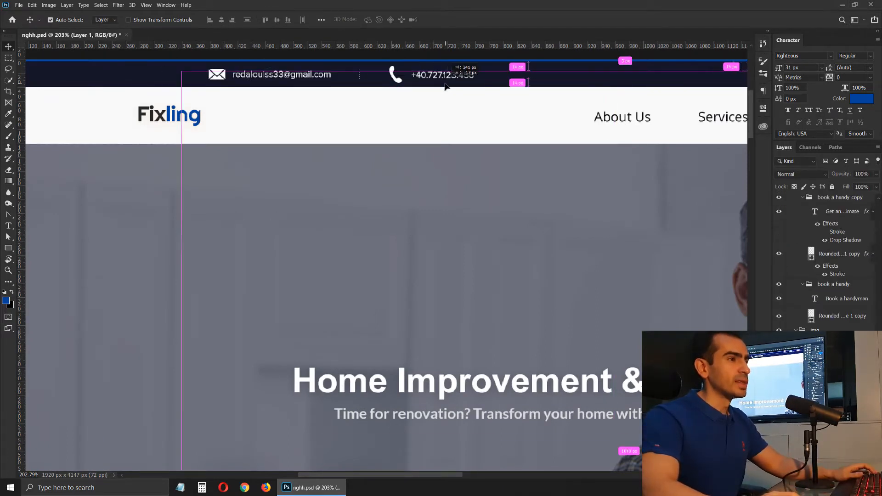
click(428, 84)
scroll(325, 122, up, 1)
scroll(311, 122, left, 2)
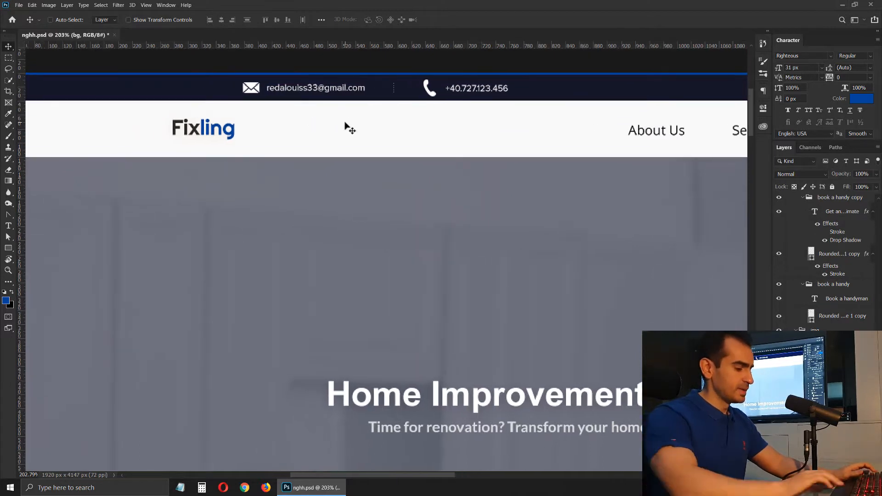
drag(240, 98, 476, 86)
drag(361, 97, 303, 98)
key(ctrl+1)
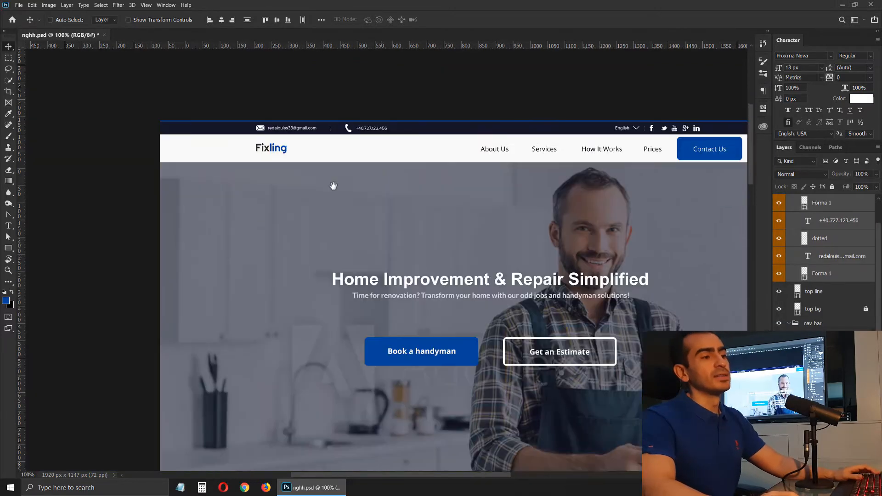
Show the guides again and check the content width across the hero image with a marquee selection.
key(ctrl+semicolon)
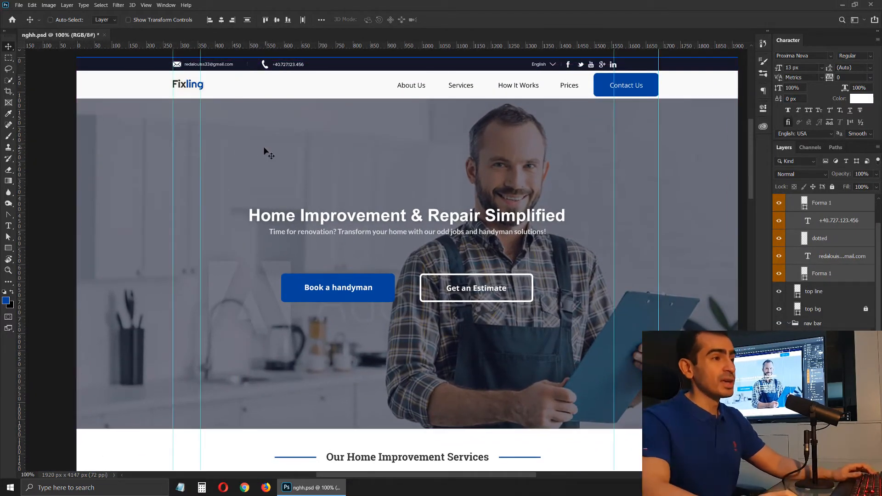
key(m)
drag(201, 137, 606, 209)
key(ctrl+d)
key(v)
drag(529, 115, 488, 154)
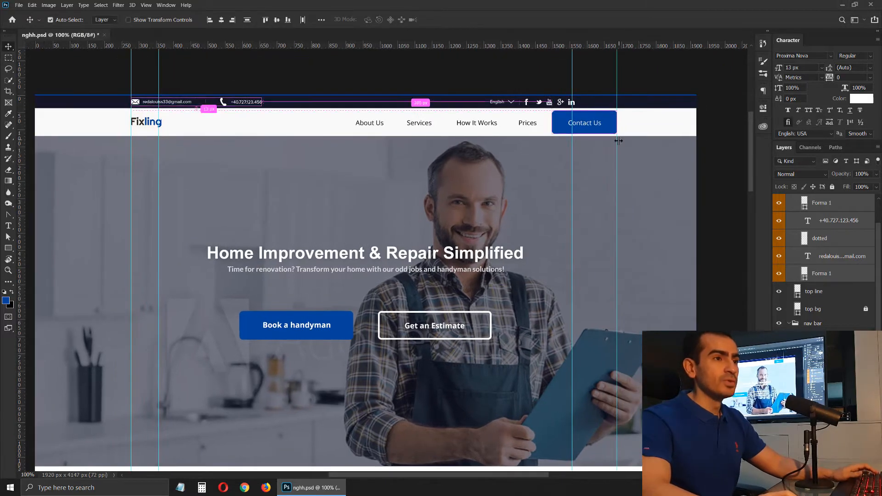
Set the height of the Contact Us button's rounded rectangle to 60 px.
ctrl+click(599, 141)
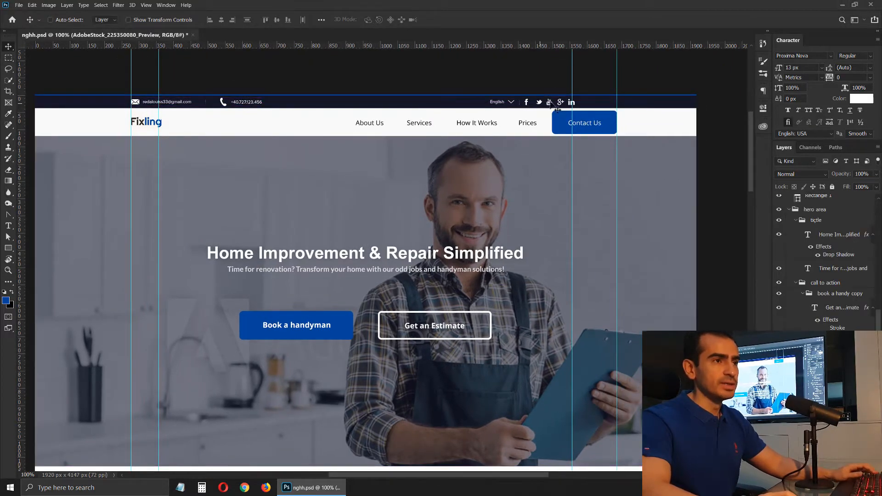
ctrl+click(611, 123)
ctrl+click(612, 123)
key(ctrl+minus)
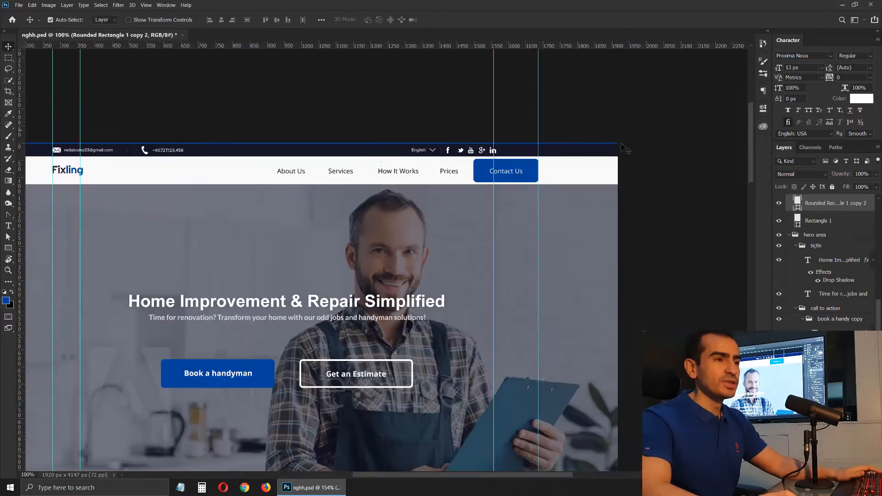
drag(568, 200, 612, 143)
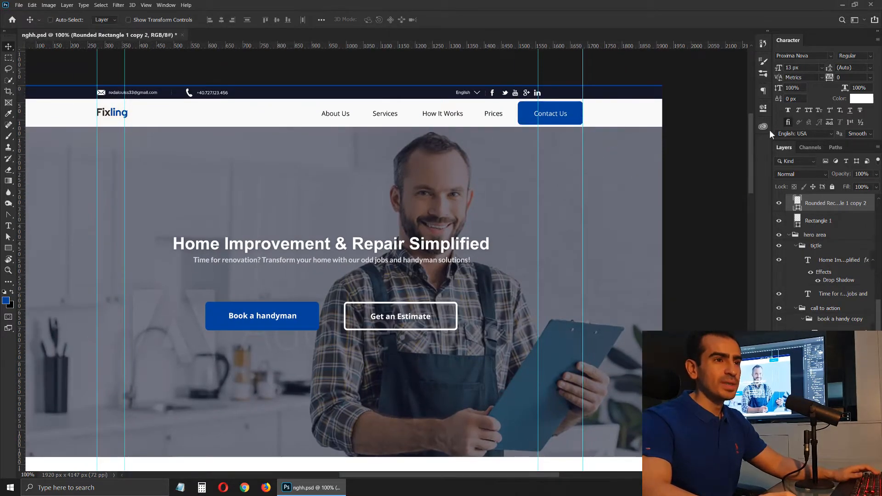
click(762, 113)
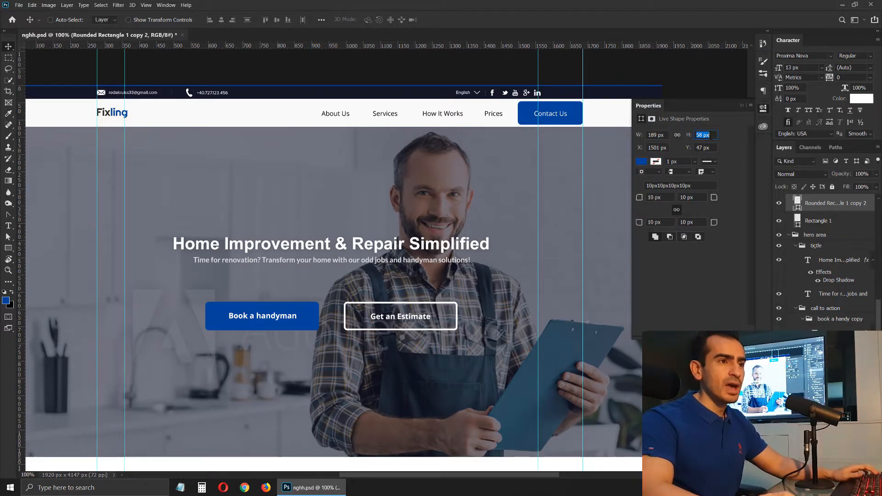
key(Up)
key(Return)
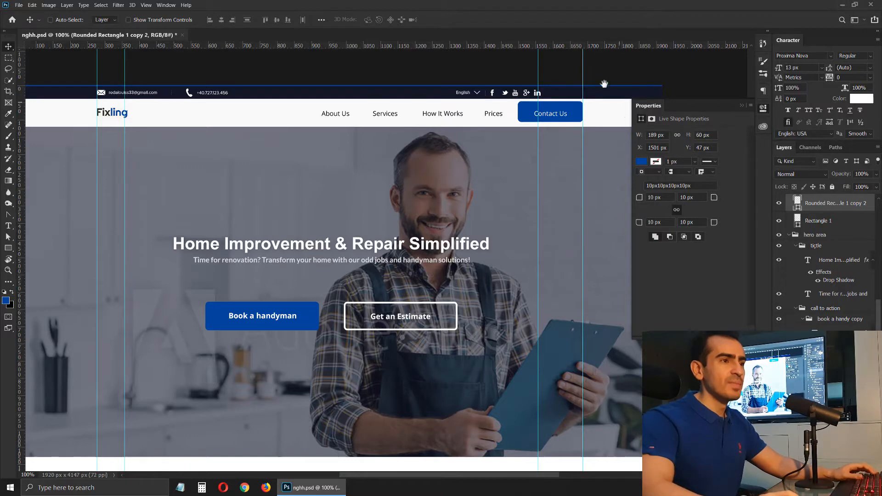
Centre the Contact Us button's rectangle vertically on the navigation bar's background rectangle.
drag(594, 107, 532, 149)
drag(541, 154, 593, 155)
ctrl+shift+click(522, 155)
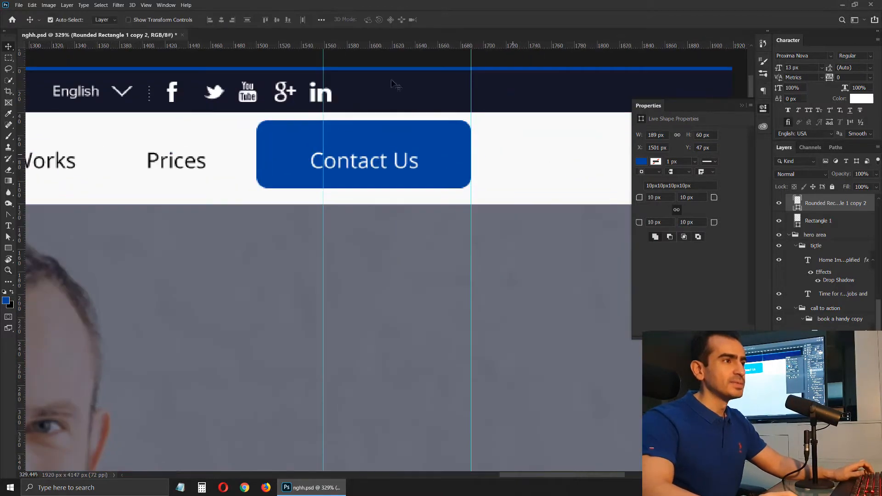
click(276, 20)
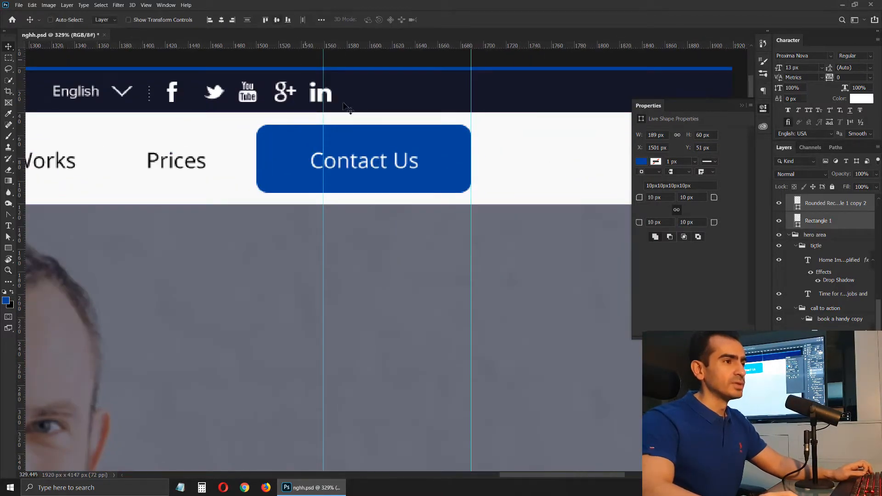
ctrl+click(374, 156)
mouse_move(373, 150)
mouse_down()
mouse_move(420, 150)
mouse_move(382, 153)
mouse_up()
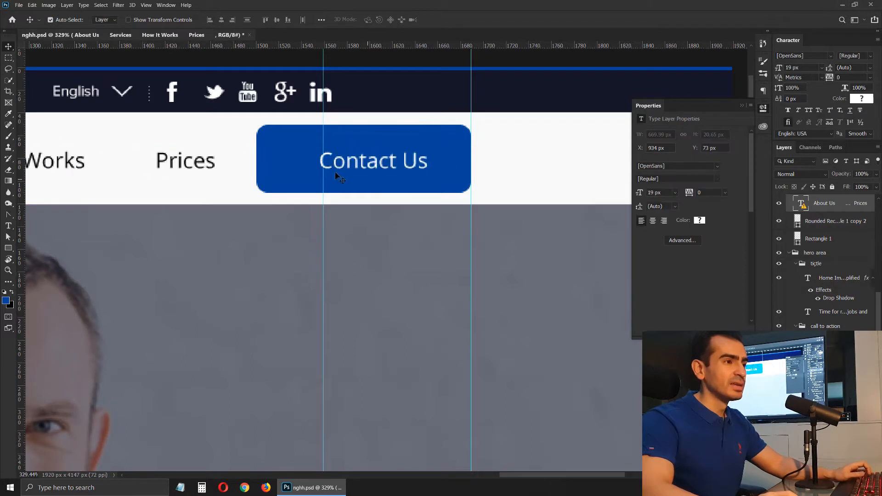
key(ctrl+z)
key(t)
drag(318, 159, 365, 161)
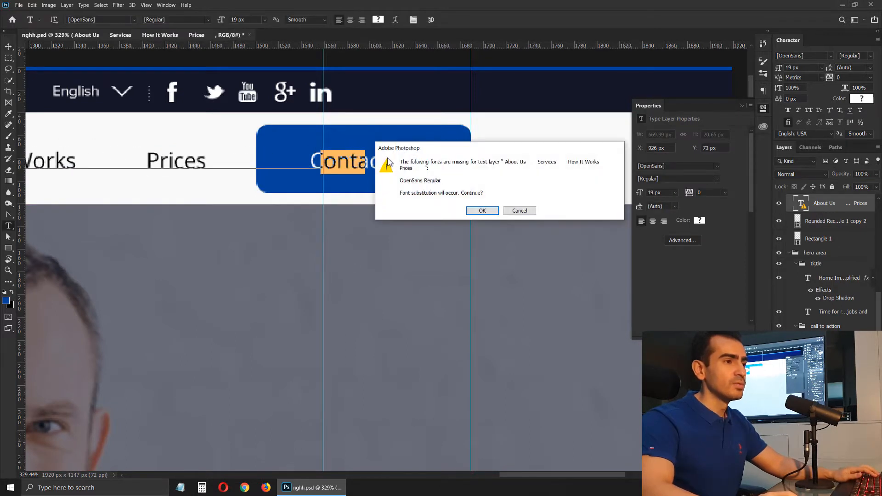
click(520, 210)
Review the header and hero area at 100% zoom with the button's shape properties hidden.
key(ctrl+1)
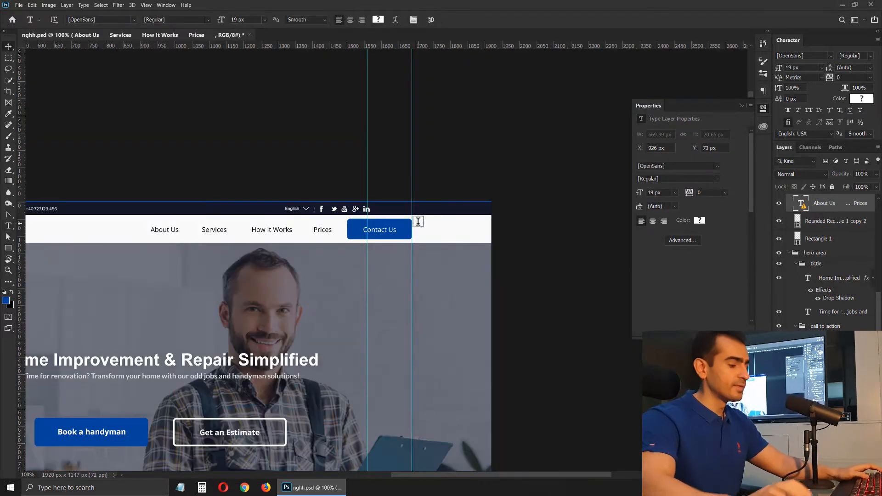
drag(415, 230, 551, 102)
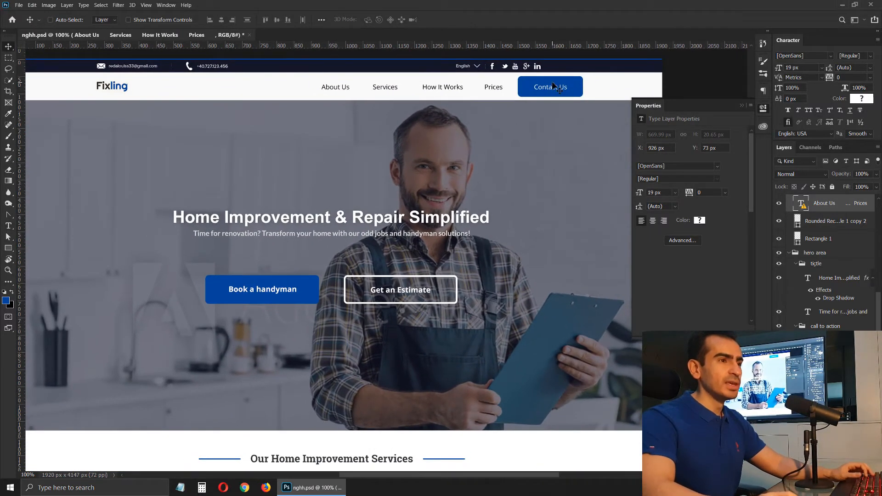
ctrl+click(572, 96)
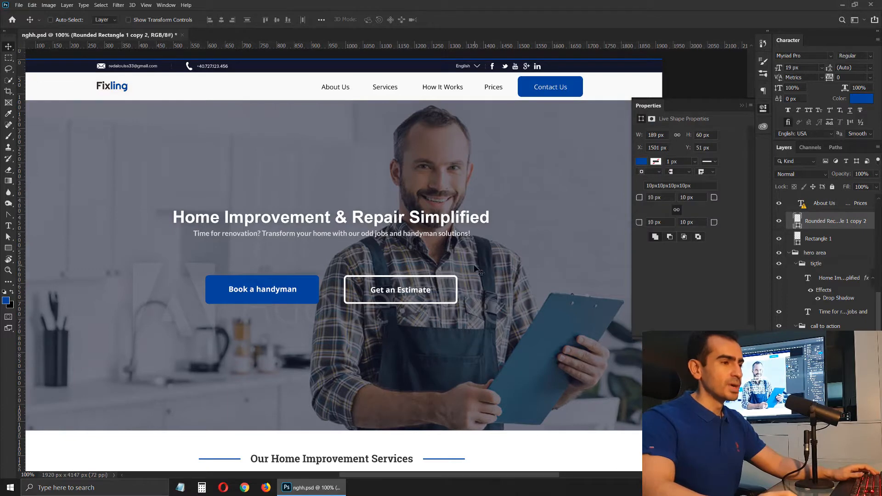
drag(475, 268, 520, 250)
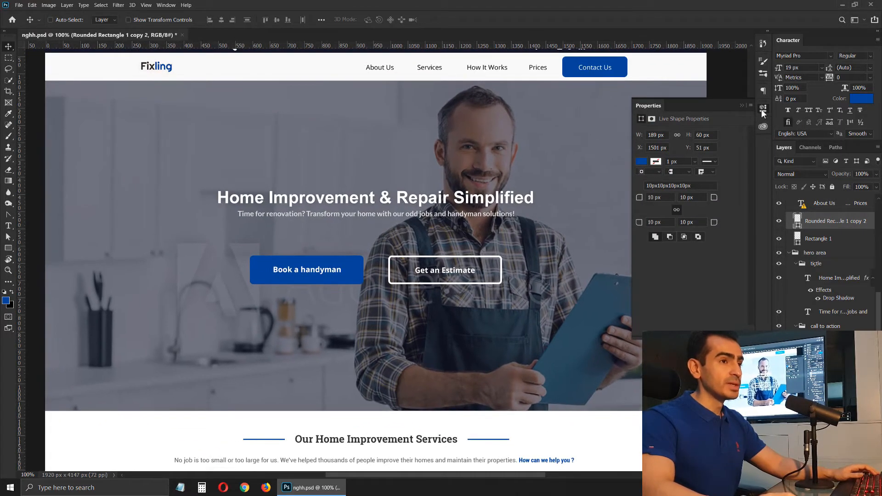
click(762, 109)
scroll(303, 198, up, 2)
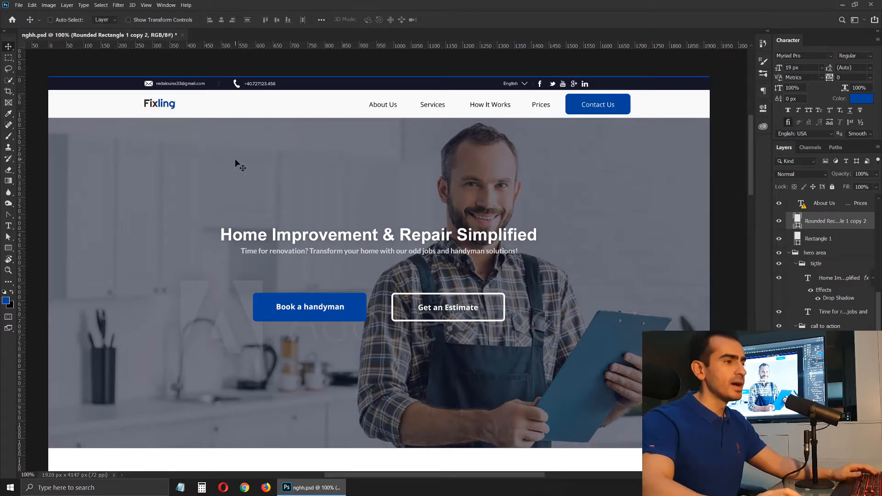
Change the Color Overlay on the hero image's base rectangle to black with the Normal blend mode at 60% opacity.
click(558, 259)
key(ctrl)
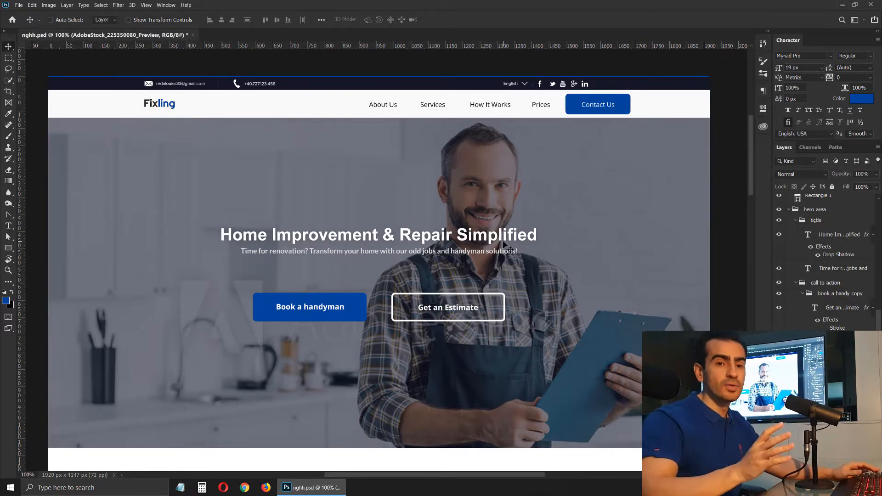
scroll(827, 266, down, 2)
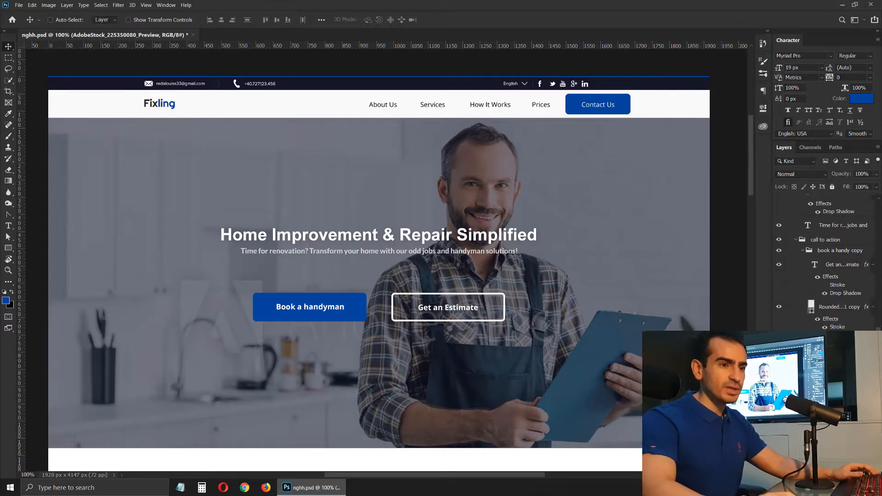
click(834, 400)
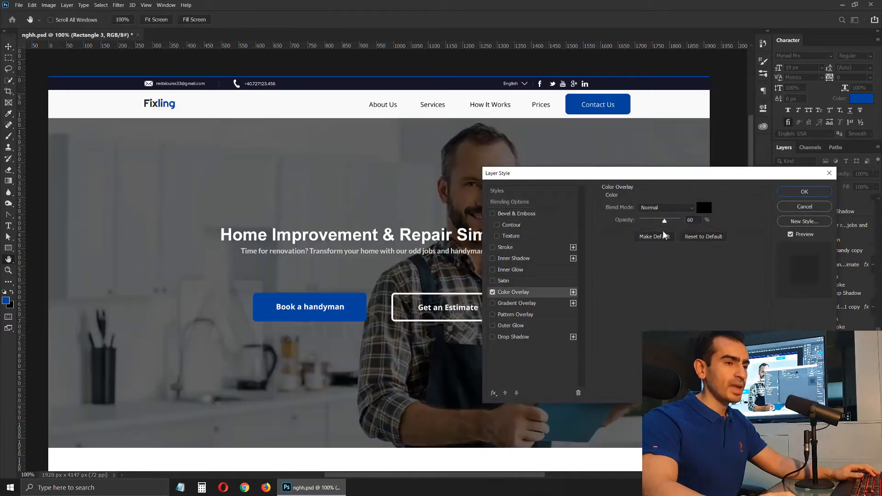
drag(702, 174, 734, 222)
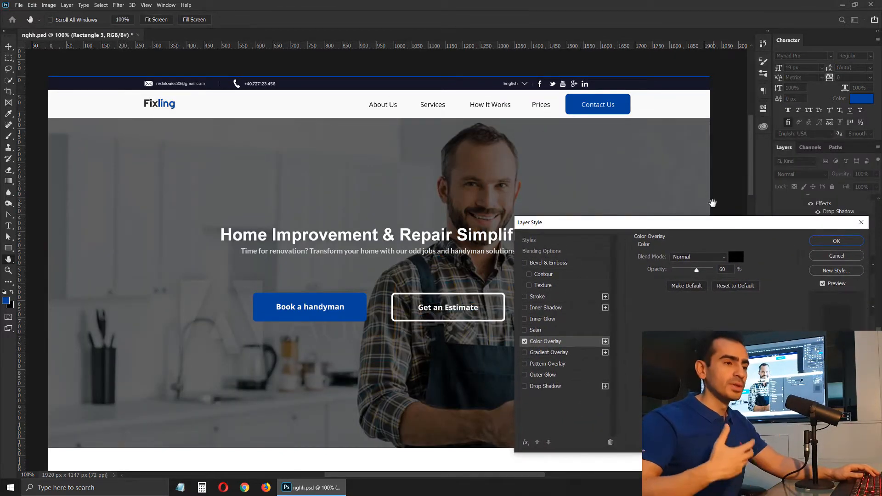
key(Return)
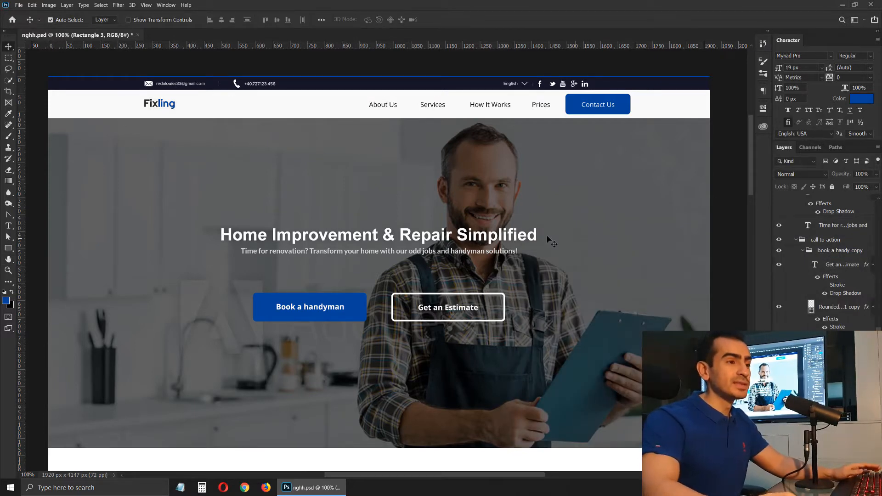
ctrl+click(528, 235)
ctrl+click(482, 304)
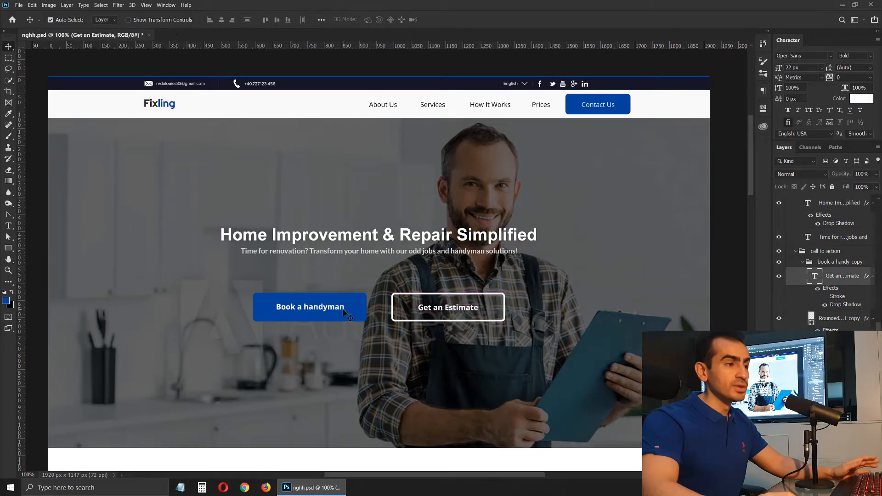
ctrl+click(369, 252)
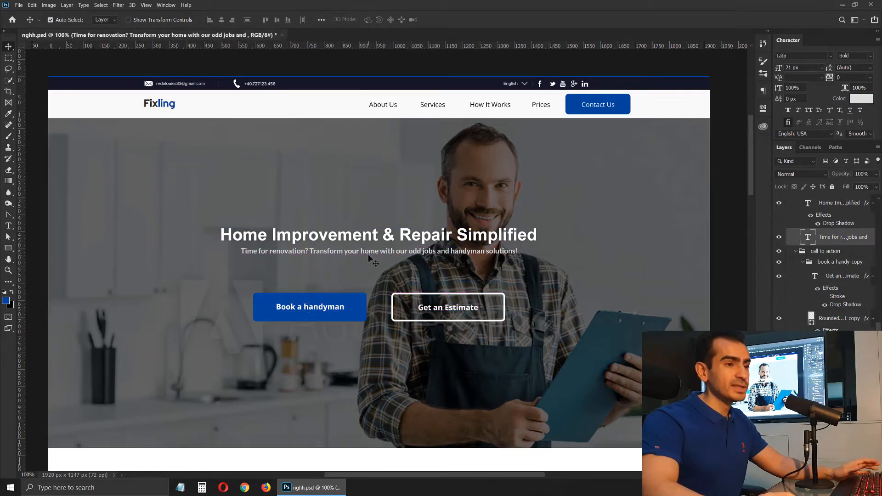
Add an Inner Shadow to the hero's base rectangle: black, Multiply, 66% opacity, 90° angle, 34 px distance, 28 px size.
ctrl+click(619, 185)
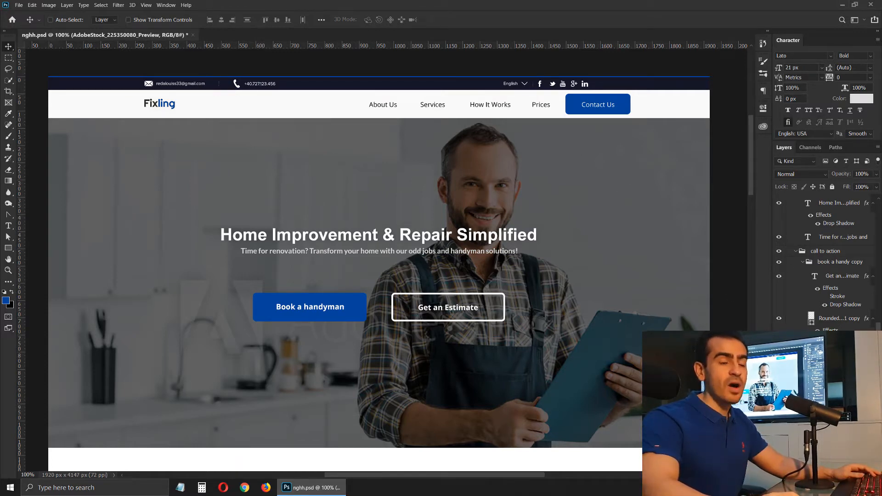
click(839, 432)
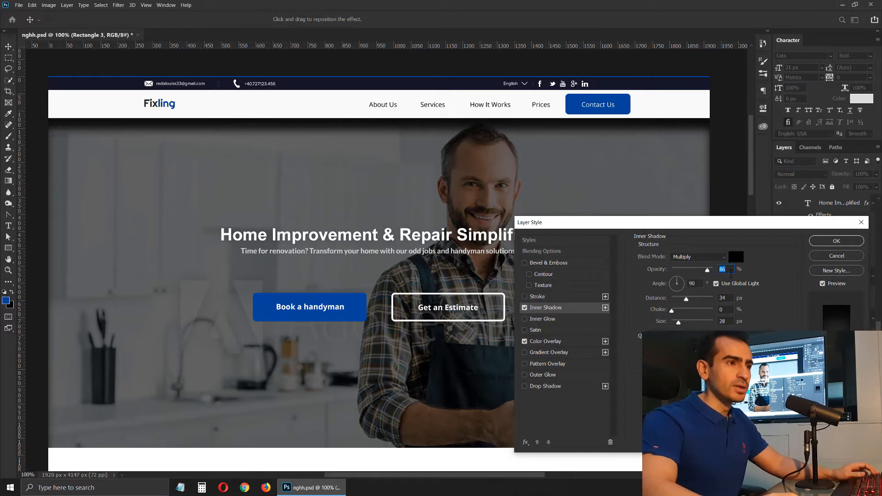
drag(707, 270, 702, 272)
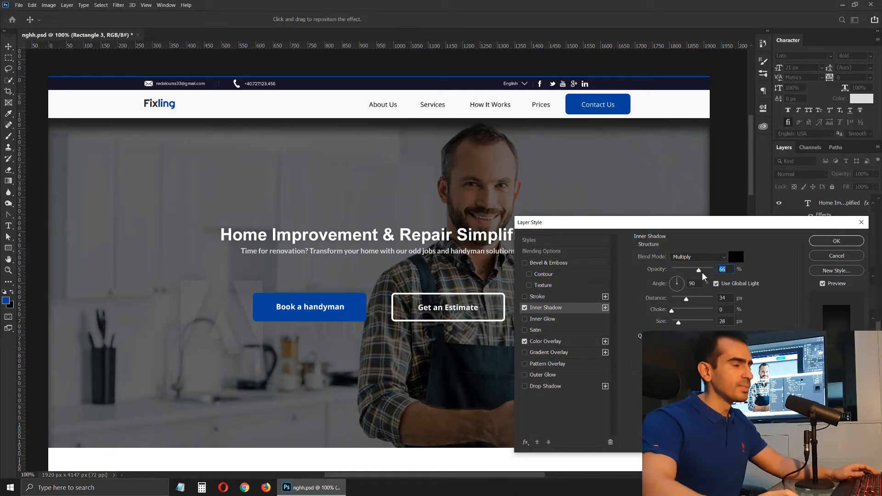
click(845, 247)
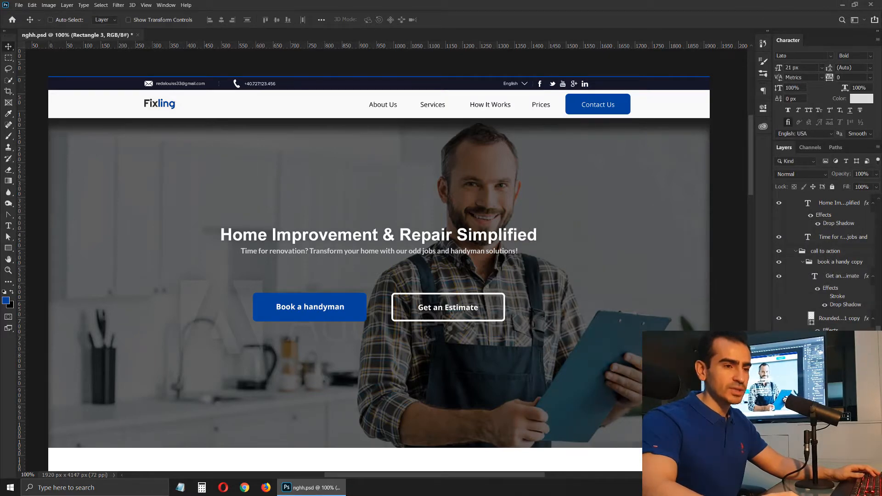
Transfer the layer style from the hero's base rectangle to the clipped handyman photo, clearing it from the rectangle.
right_click(834, 427)
click(806, 259)
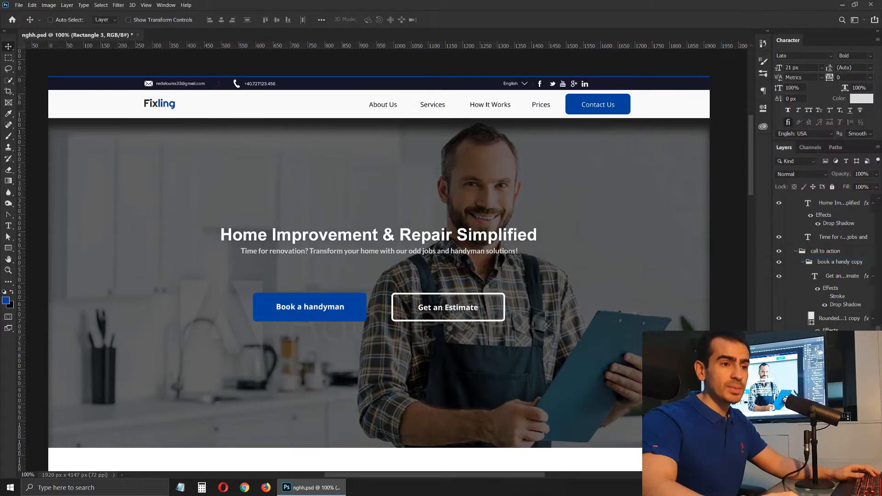
right_click(833, 426)
click(816, 274)
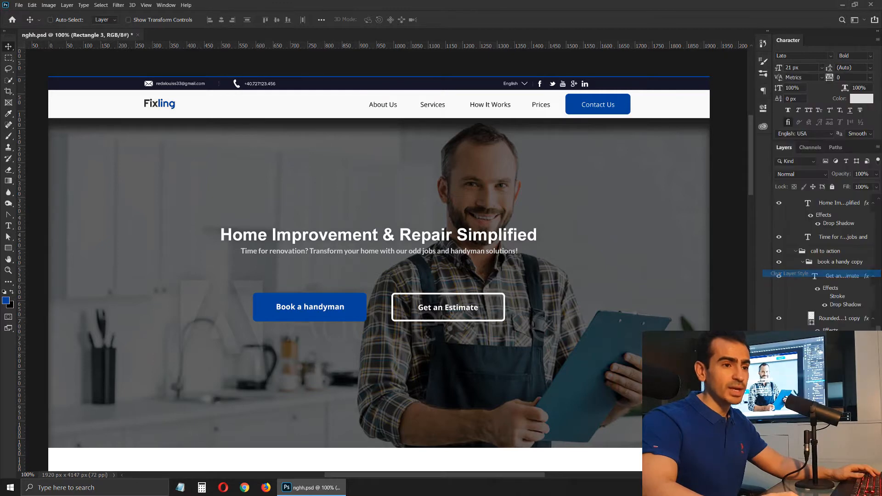
right_click(834, 411)
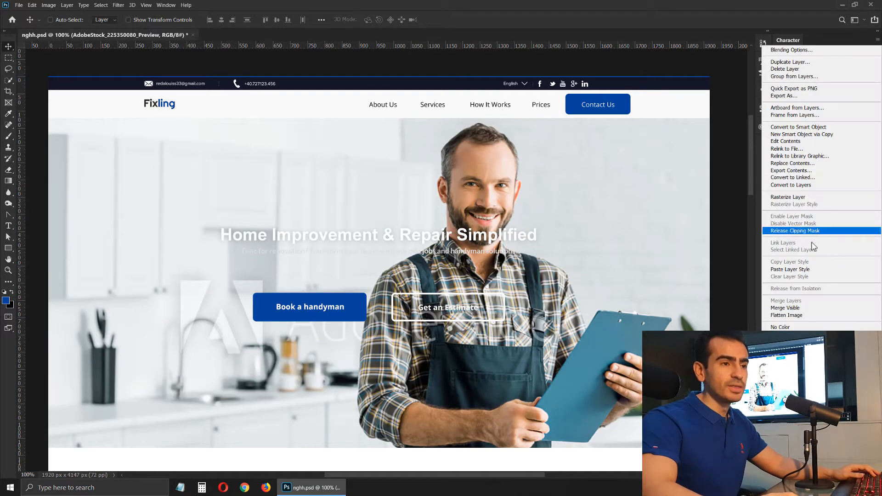
click(805, 270)
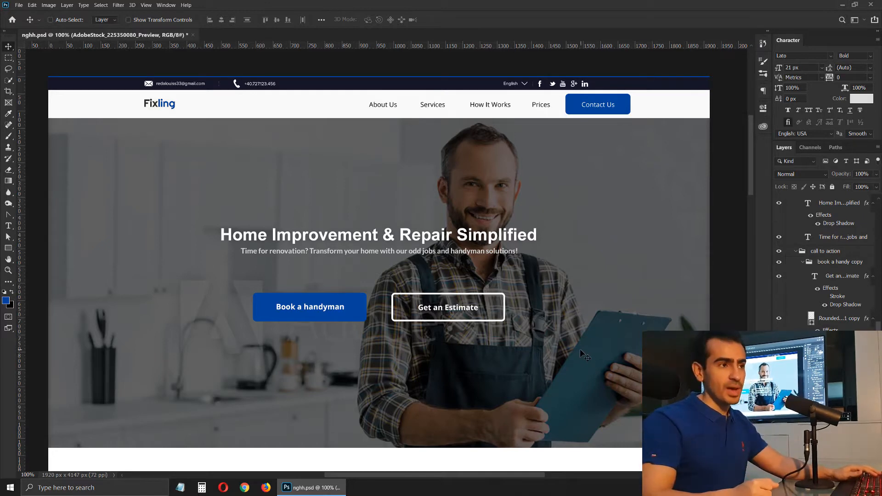
Try shifting the hero photo down with Free Transform to see how its inner shadow behaves.
key(ctrl+t)
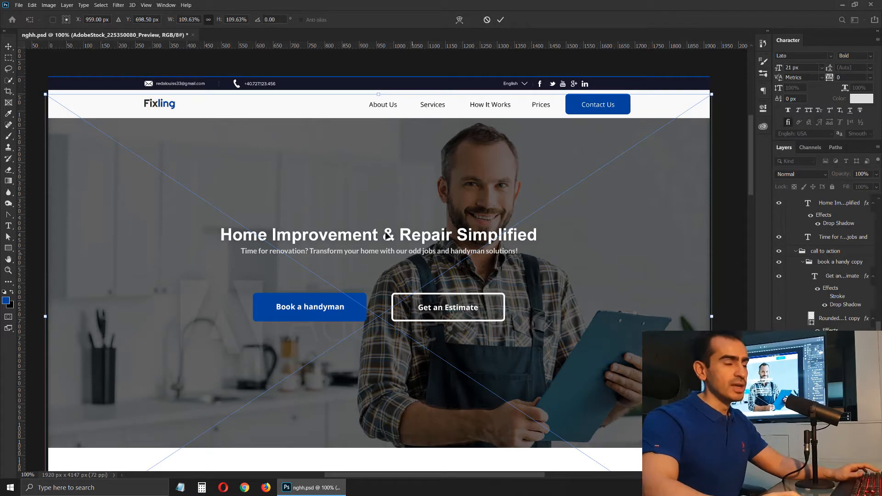
drag(363, 177, 371, 202)
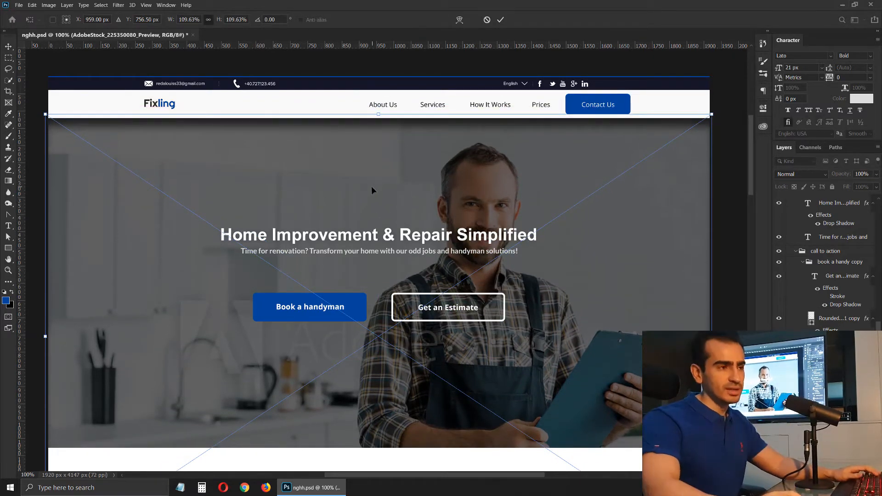
key(Return)
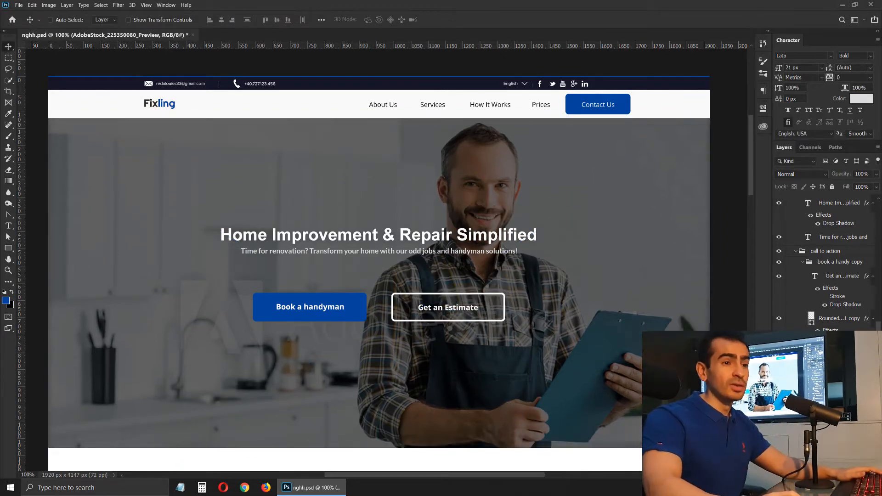
Clear the layer style from the handyman photo and paste it back onto the hero's base rectangle.
right_click(822, 400)
click(815, 280)
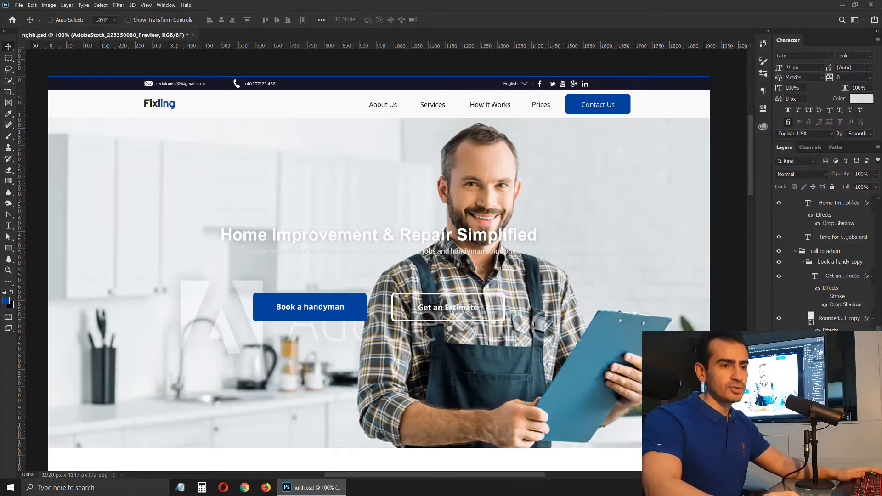
click(827, 404)
right_click(825, 404)
click(805, 270)
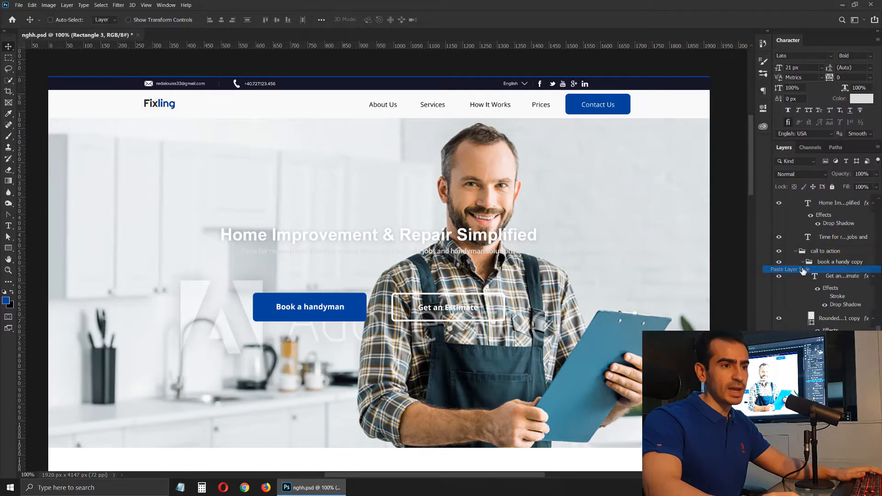
drag(583, 304, 590, 284)
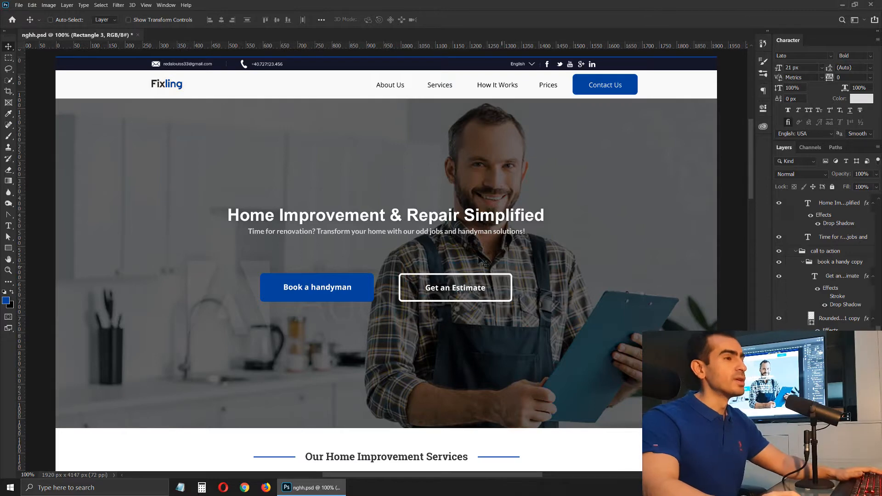
drag(402, 165, 399, 171)
scroll(386, 198, down, 3)
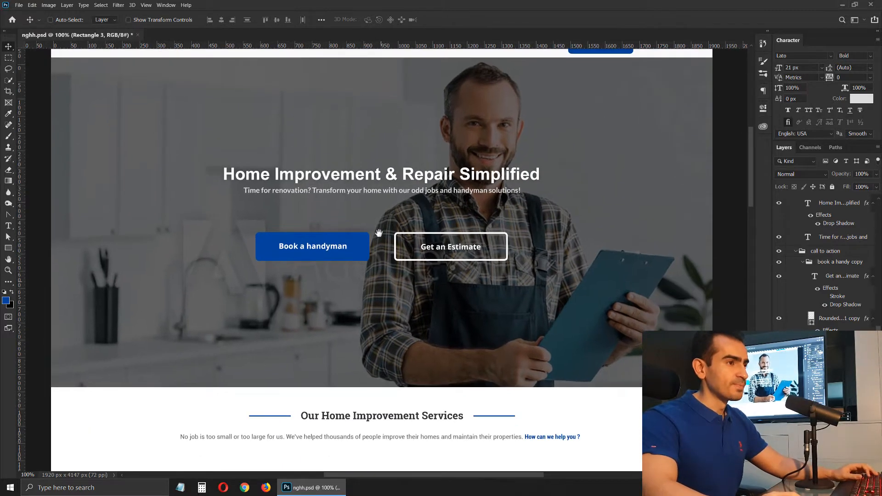
ctrl+click(343, 179)
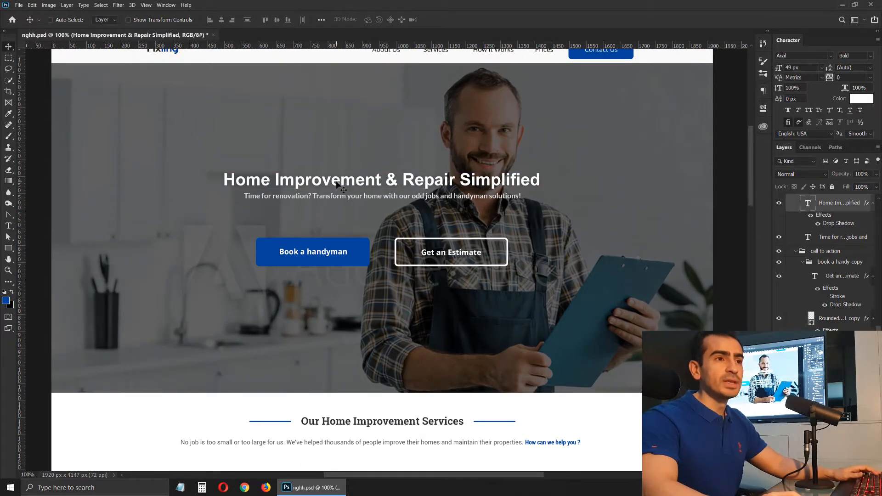
mouse_move(340, 187)
mouse_down()
mouse_move(325, 185)
mouse_move(346, 181)
mouse_up()
key(ctrl+z)
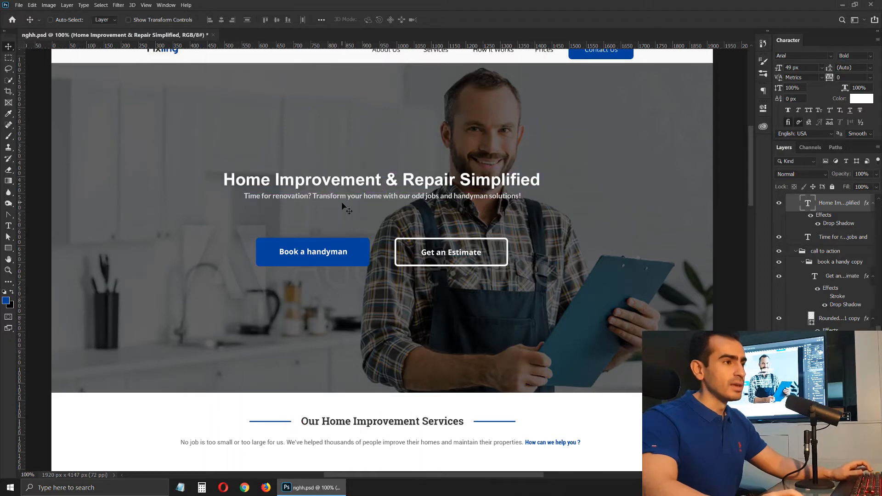
Change the text colour of the hero's "Time for renovation?" tagline to white.
scroll(370, 202, up, 3)
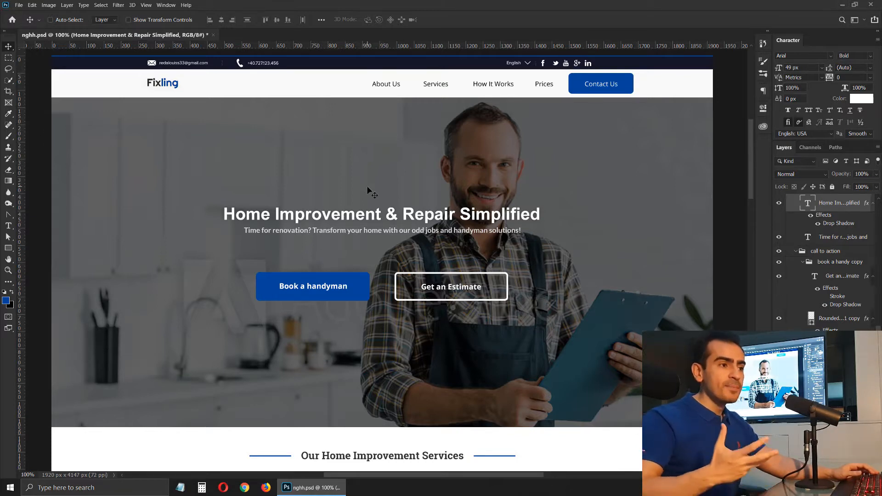
ctrl+click(324, 233)
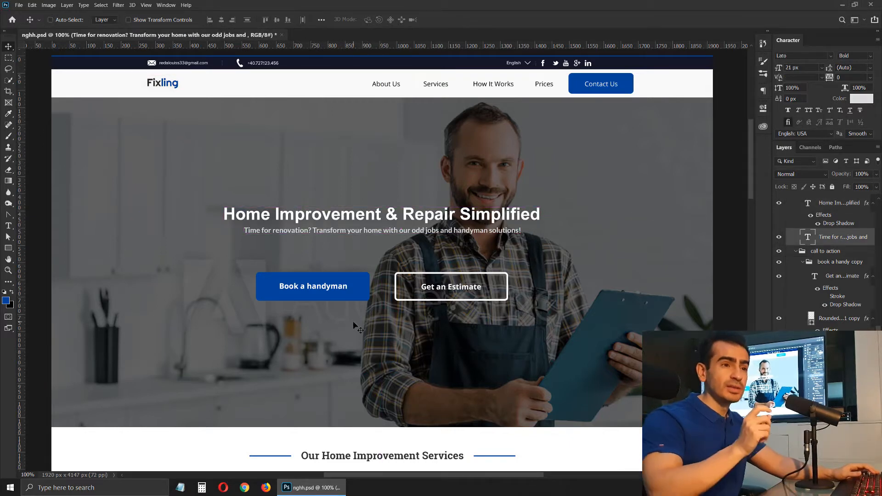
click(862, 100)
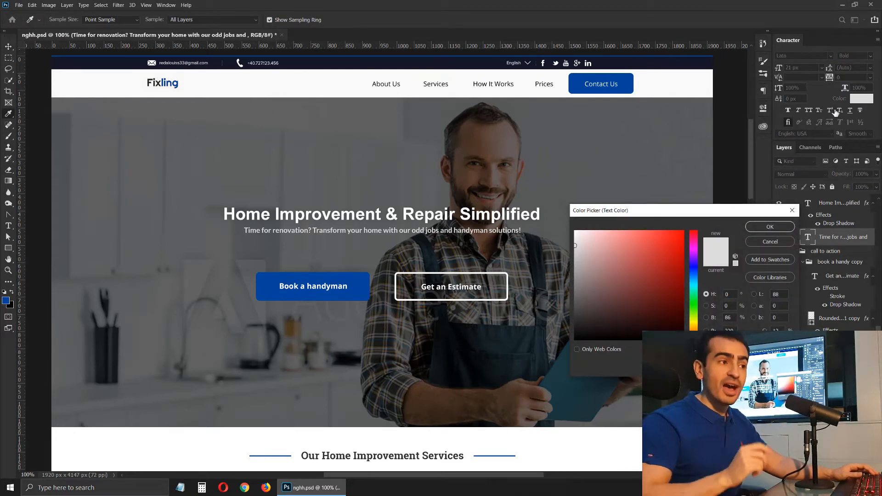
drag(600, 256, 575, 230)
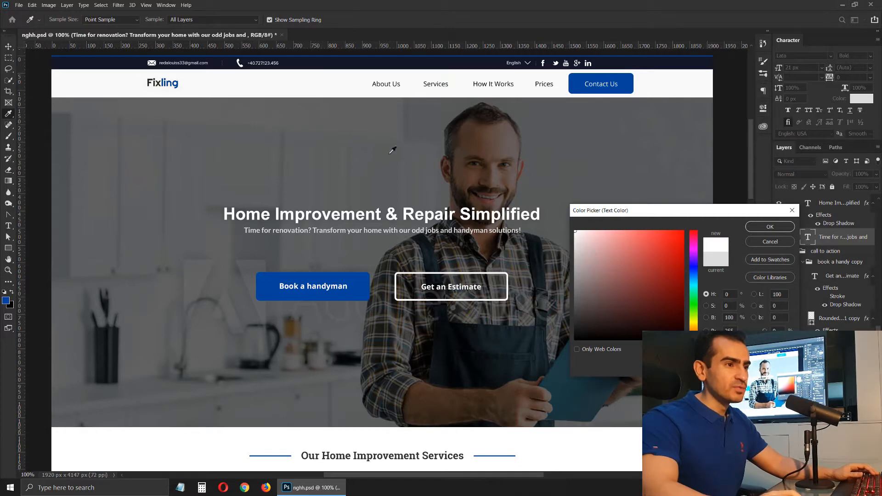
key(Return)
Inspect the hero's heading, tagline and two call-to-action buttons for size, spacing and legibility.
scroll(313, 246, up, 5)
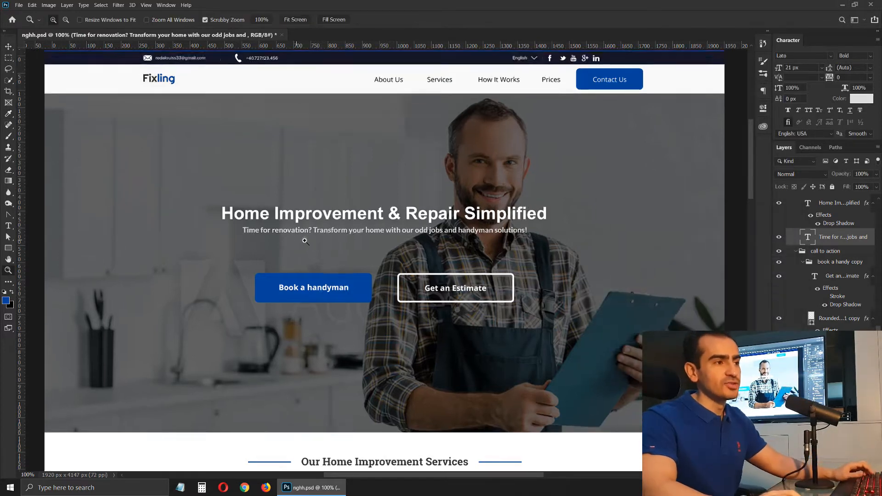
key(ctrl+1)
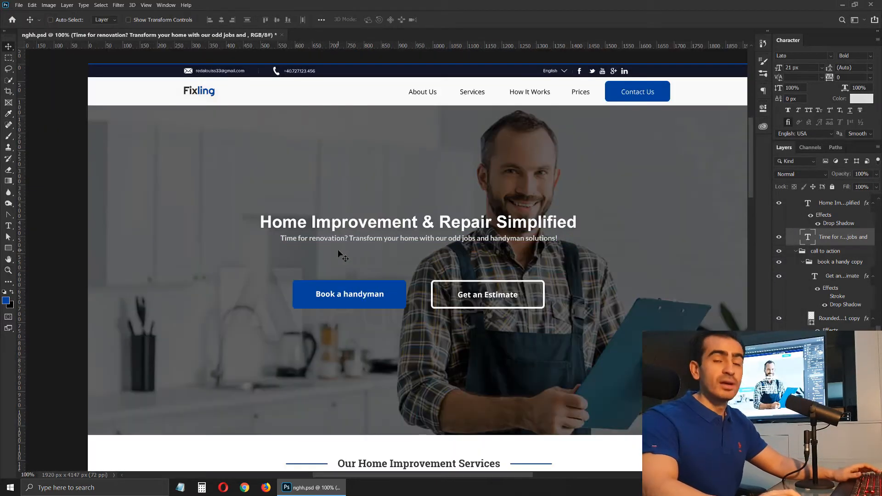
drag(330, 235, 301, 223)
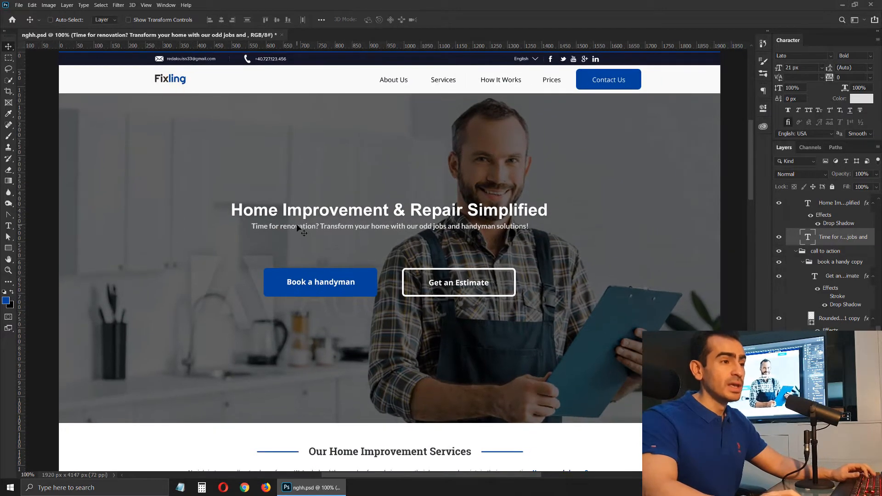
ctrl+click(323, 218)
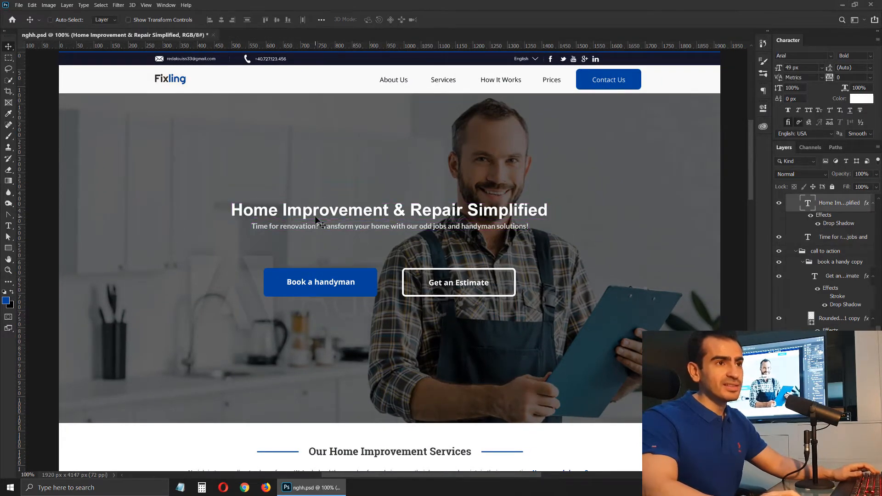
drag(323, 219, 331, 226)
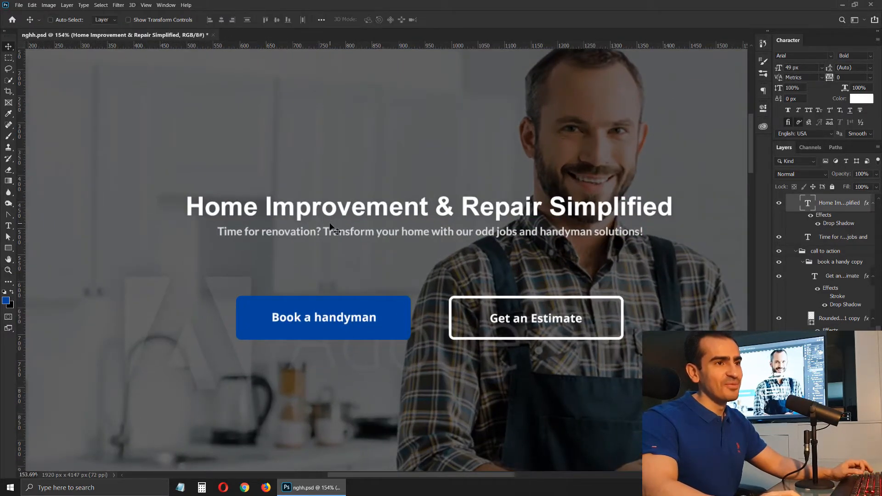
ctrl+click(367, 235)
key(ctrl+1)
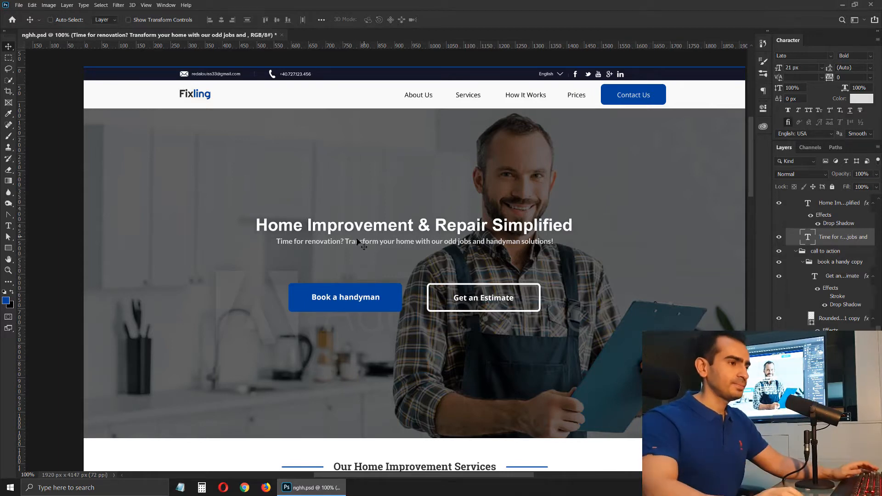
key(ctrl)
ctrl+click(385, 309)
drag(385, 309, 342, 276)
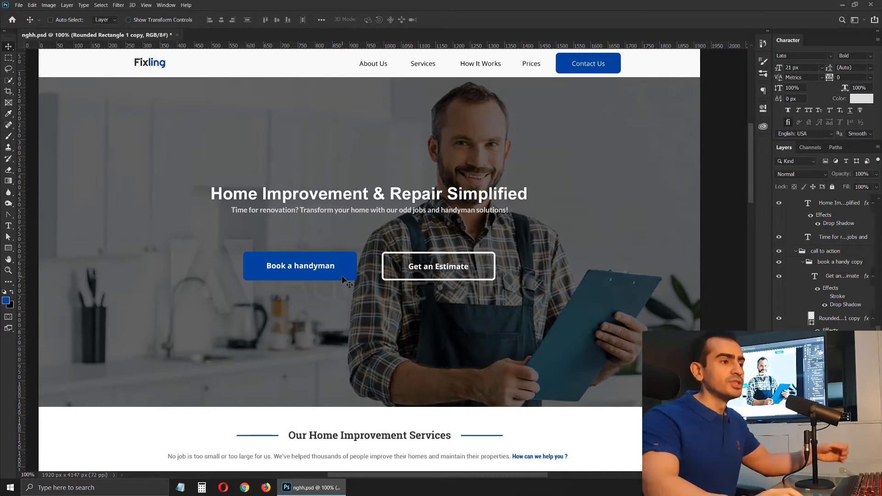
key(ctrl)
ctrl+click(286, 269)
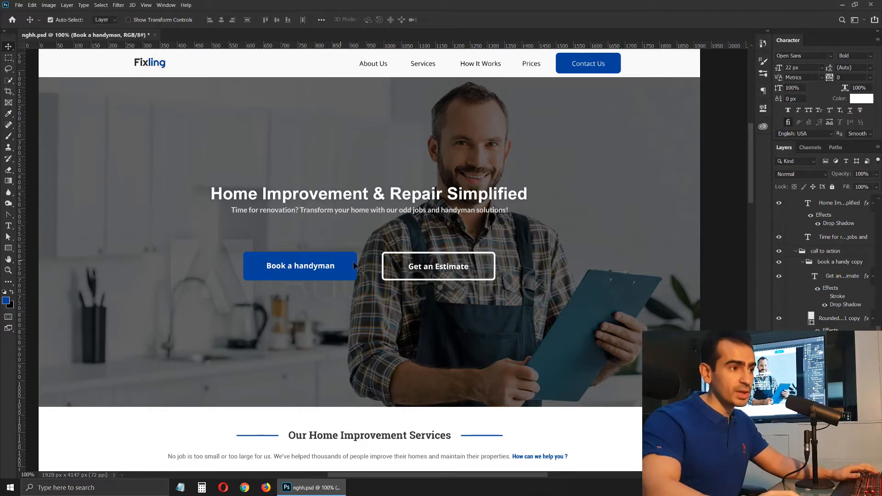
Set the inside stroke of the "Get an Estimate" button outline to 4 px.
ctrl+click(387, 270)
double_click(837, 338)
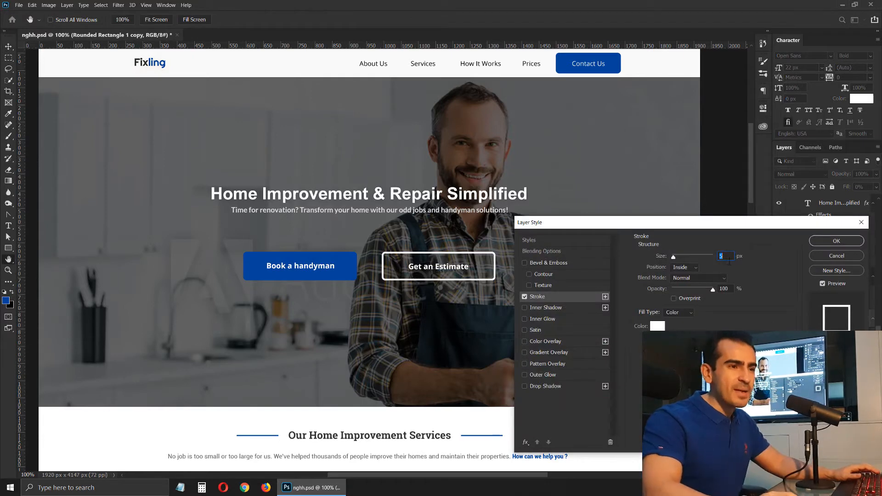
key(Down)
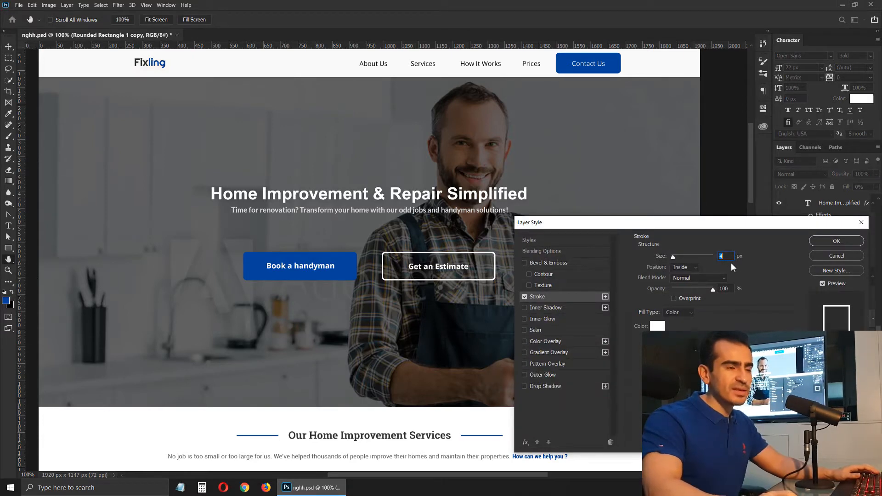
key(Return)
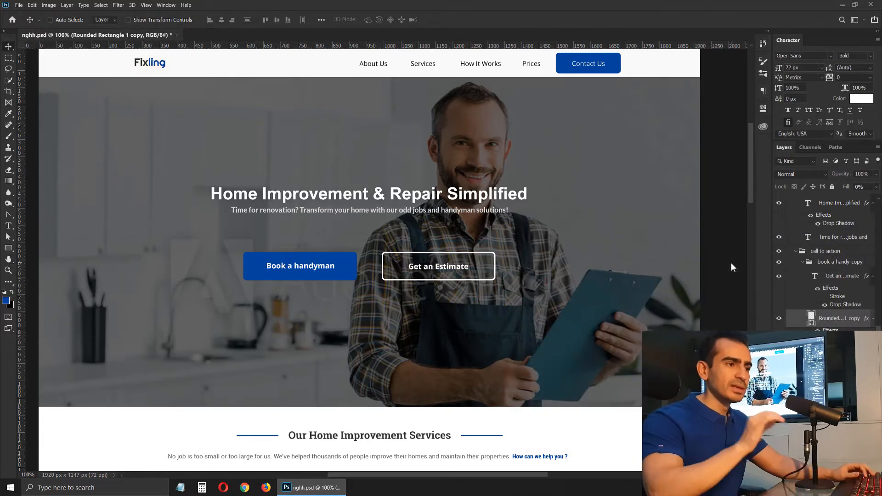
Check the height of the hero's base rectangle in its live shape properties.
ctrl+click(464, 271)
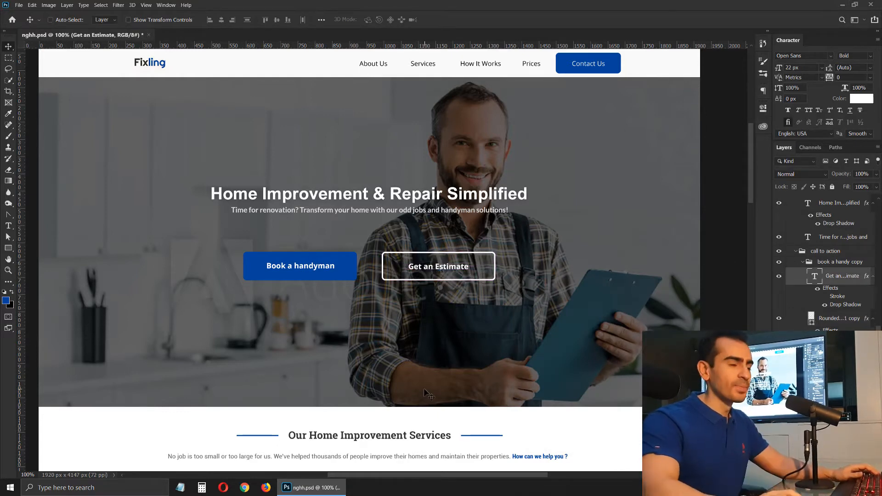
ctrl+click(516, 352)
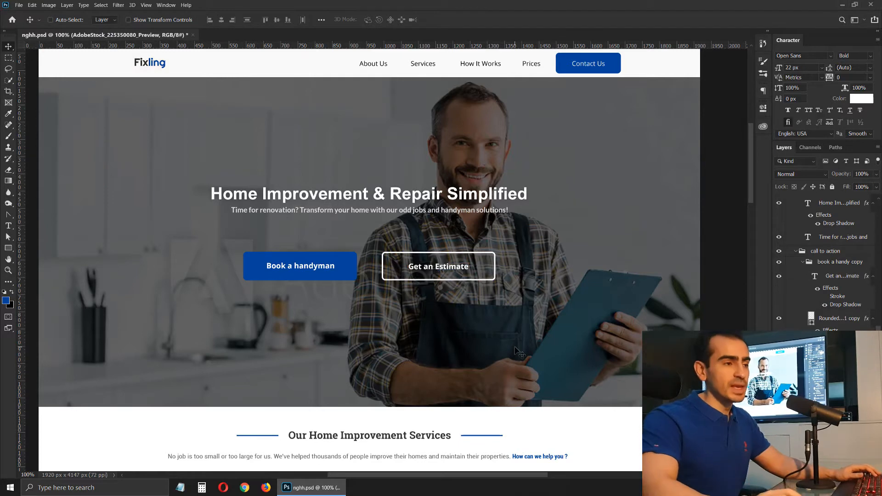
ctrl+click(464, 453)
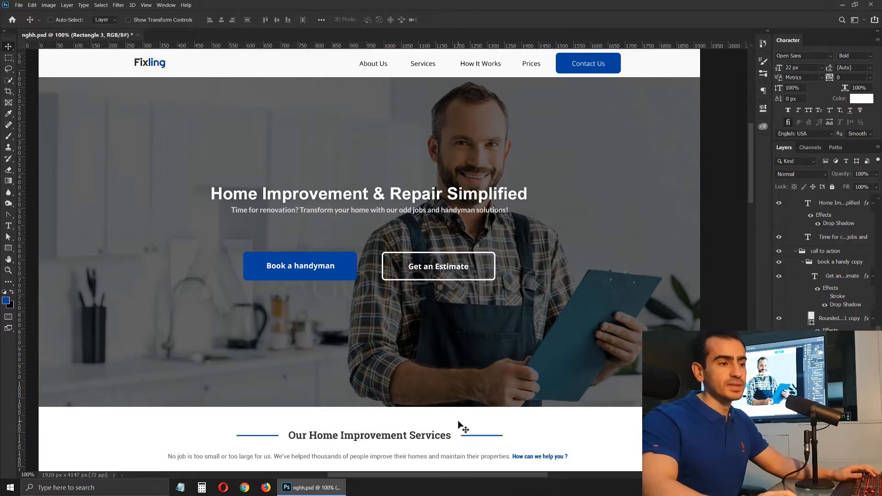
click(765, 109)
click(704, 135)
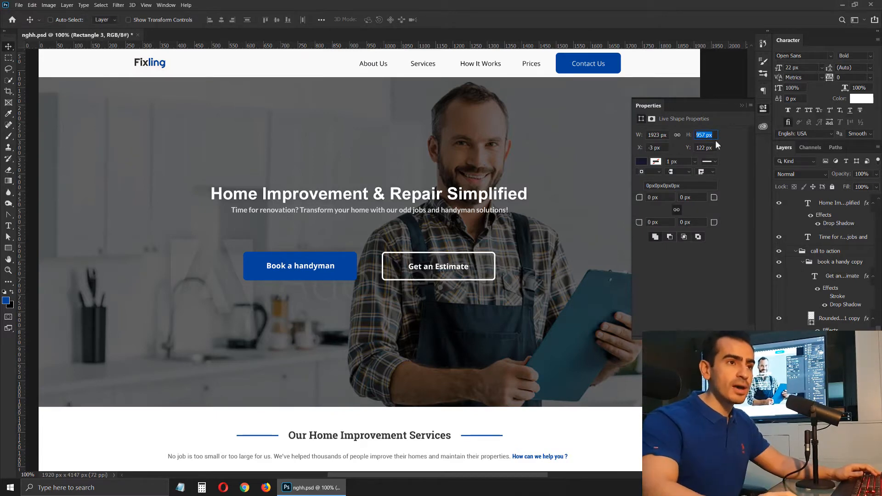
click(765, 108)
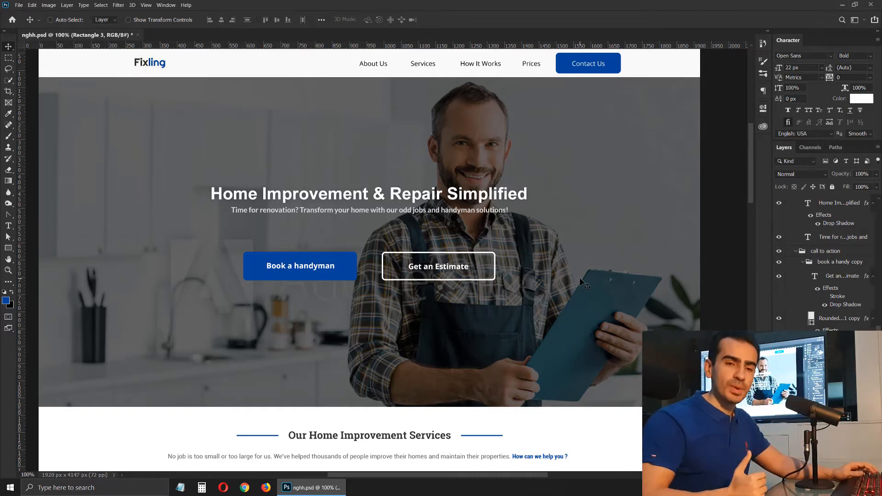
Shorten the hero's base rectangle by raising its lower edge to just below the call-to-action buttons.
key(ctrl+t)
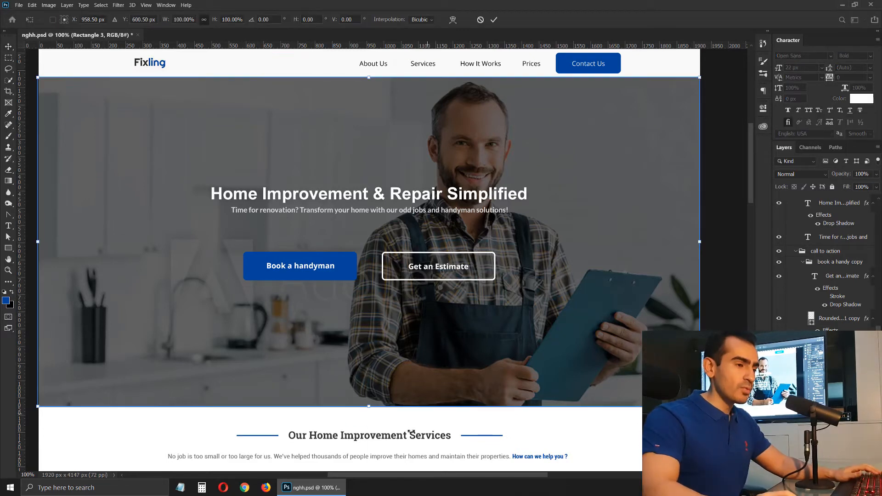
drag(369, 403, 386, 316)
key(Return)
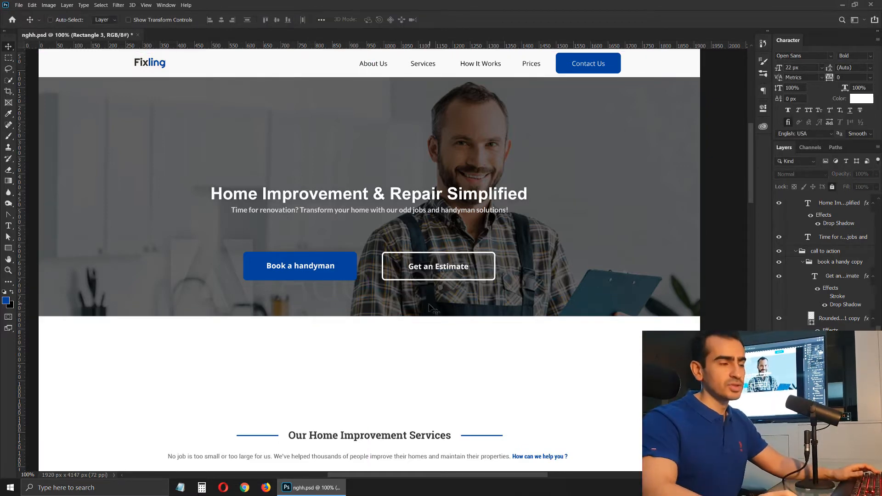
Group the hero's heading, tagline and buttons, and centre the group vertically within the shortened hero area.
drag(263, 352, 503, 166)
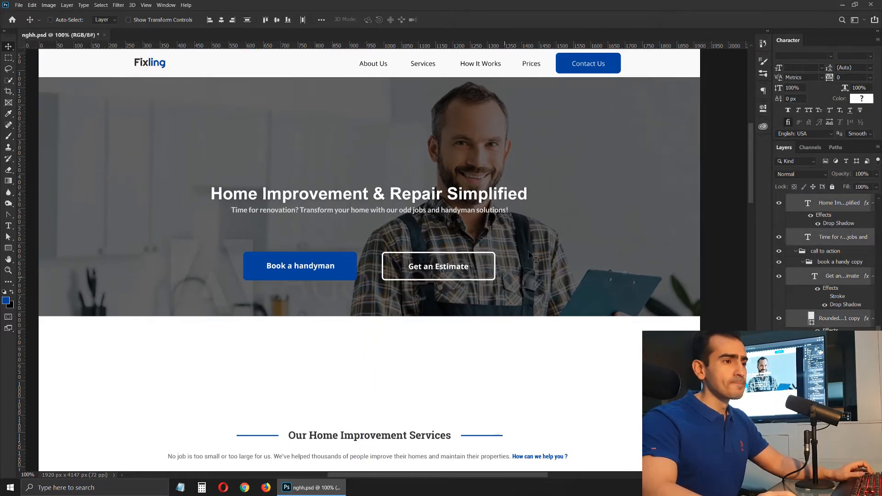
mouse_move(532, 256)
mouse_down()
mouse_move(518, 228)
mouse_move(532, 256)
mouse_up()
key(ctrl+g)
key(m)
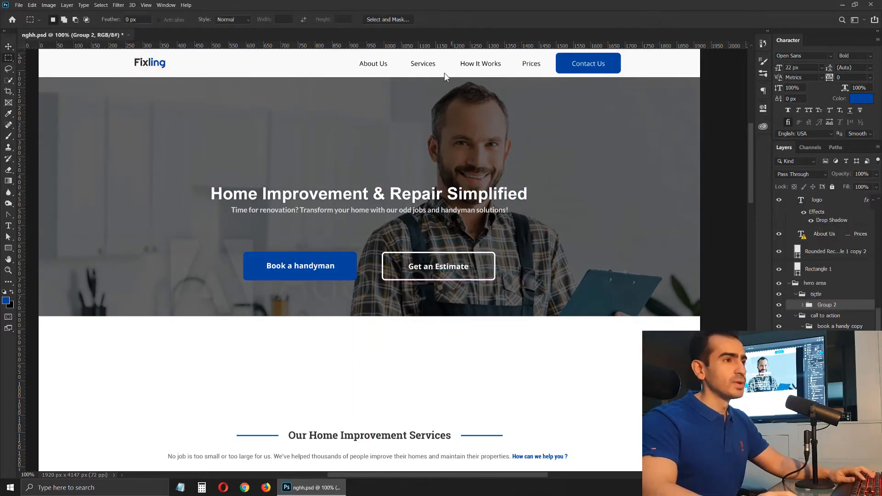
drag(442, 78, 513, 317)
key(v)
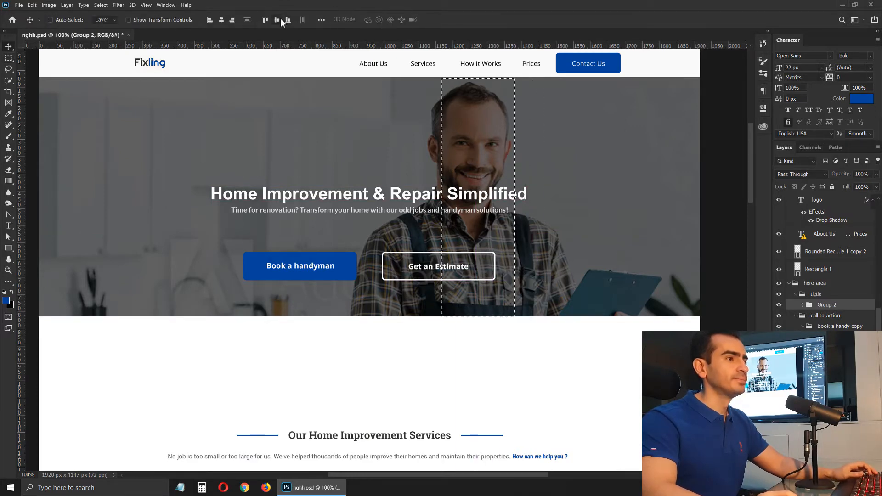
click(280, 18)
key(ctrl)
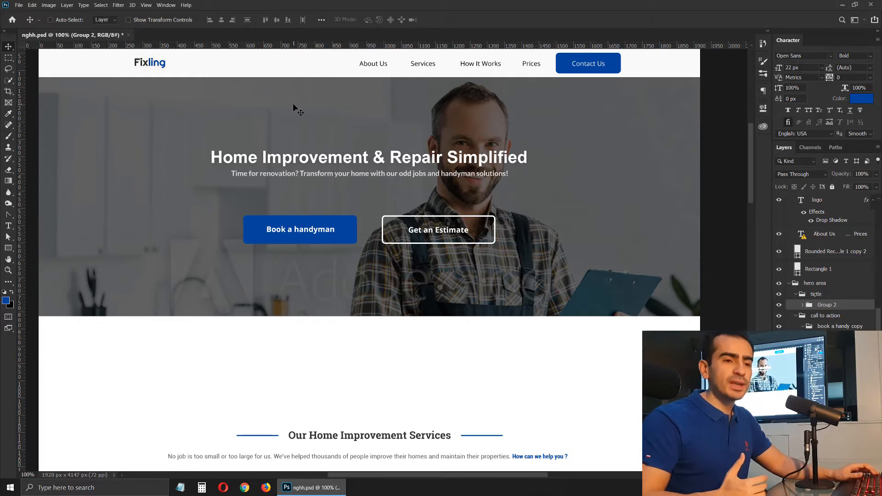
key(ctrl)
ctrl+click(551, 180)
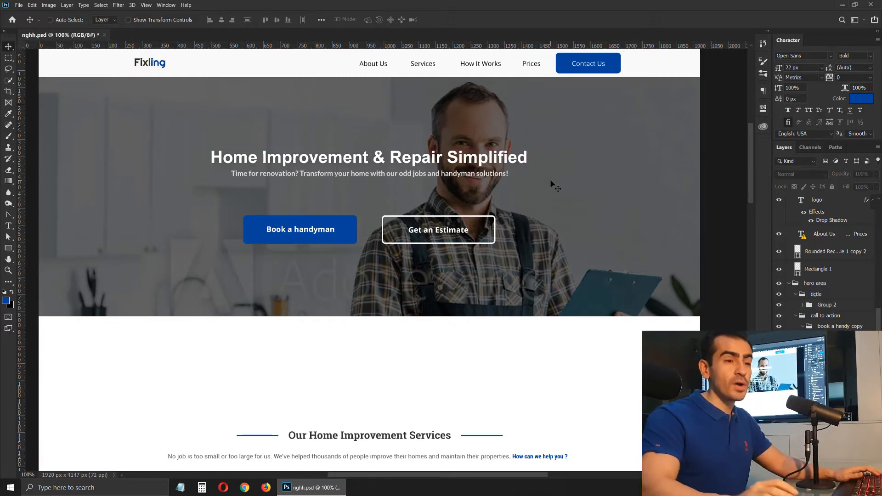
ctrl+click(475, 245)
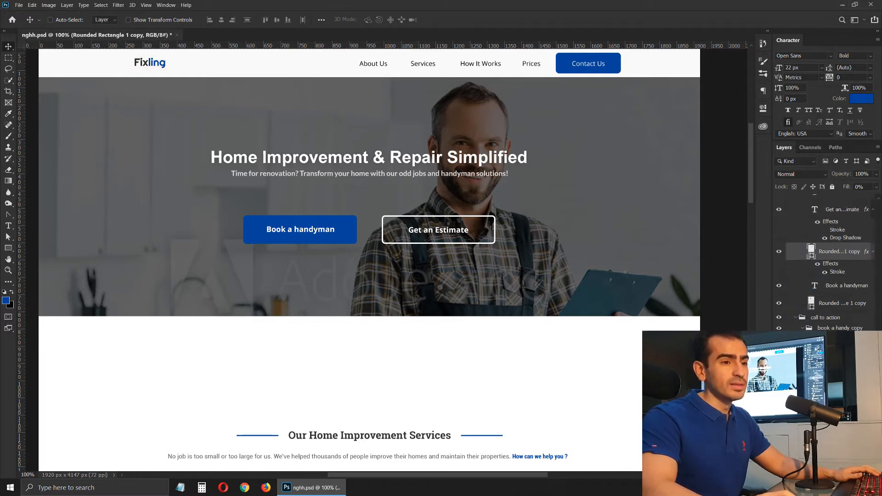
click(832, 194)
click(832, 186)
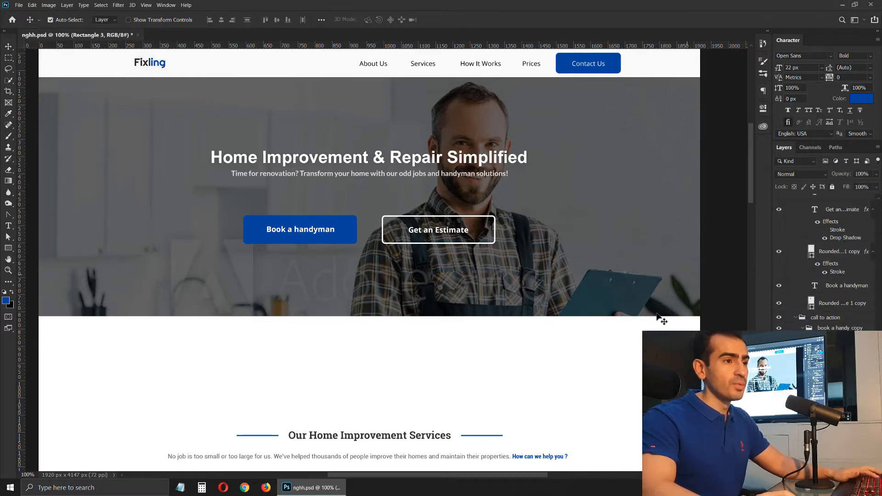
key(ctrl+t)
scroll(349, 255, up, 1)
key(Escape)
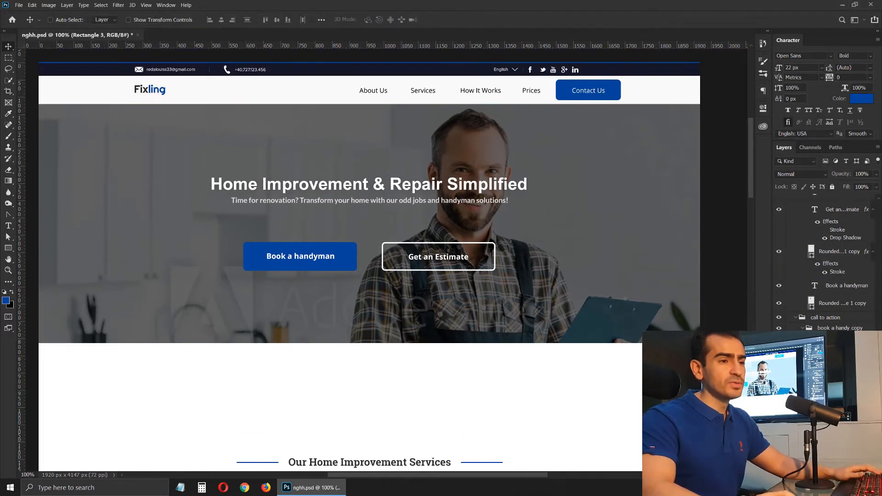
Move the handyman photo up inside the shortened hero with Free Transform, keeping his head just below the navigation bar.
click(840, 409)
key(ctrl+t)
drag(568, 392, 554, 269)
scroll(553, 293, up, 3)
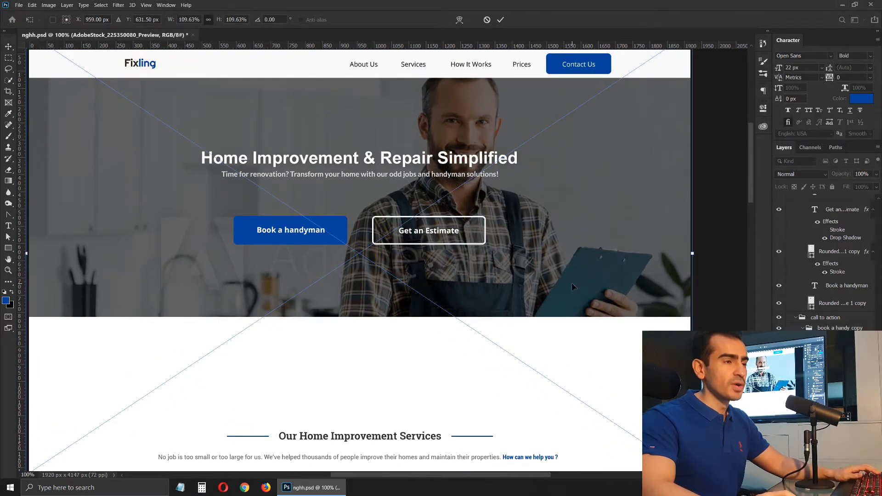
key(Return)
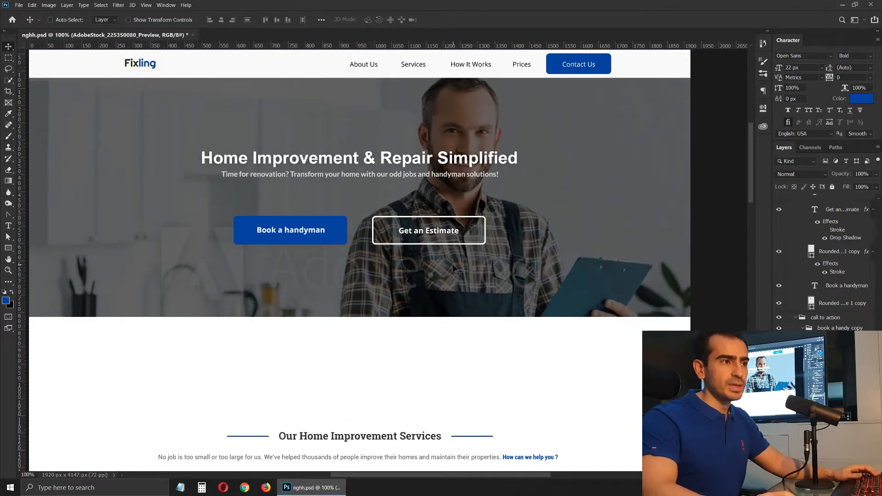
Examine the "Our Home Improvement Services" section and the empty space around its heading.
drag(362, 335, 364, 129)
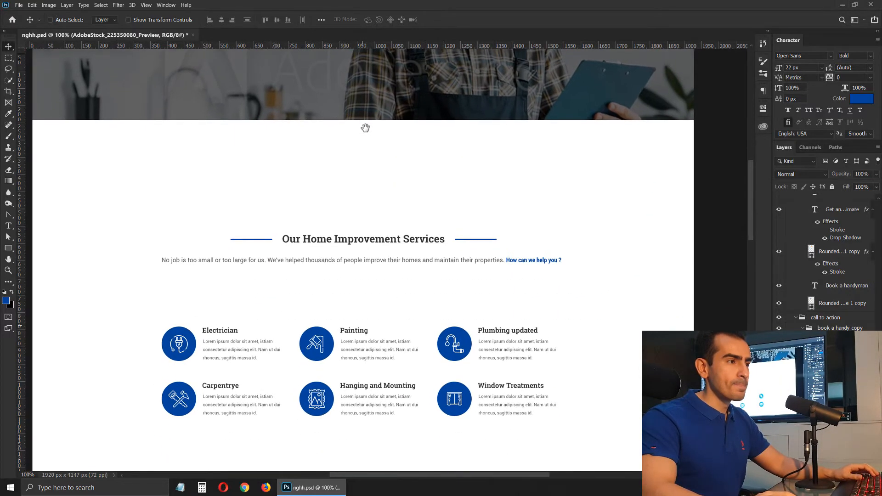
click(132, 247)
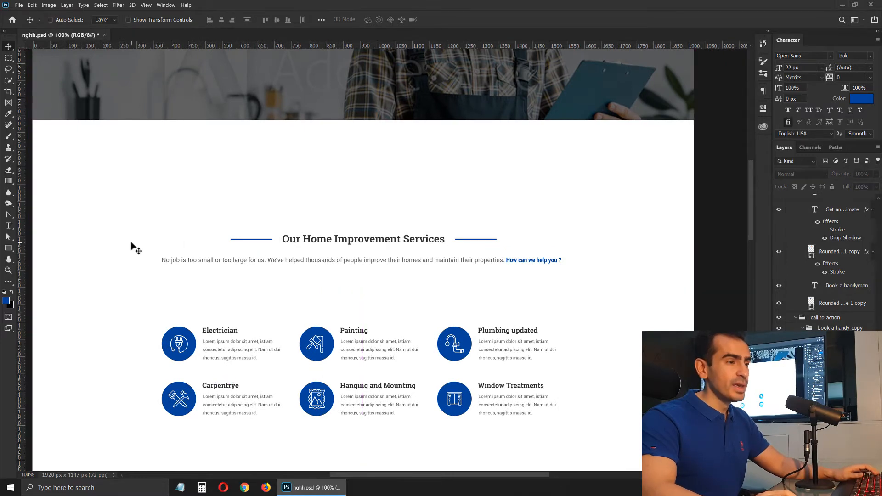
drag(318, 252, 321, 207)
key(m)
drag(276, 184, 447, 203)
key(ctrl+d)
key(v)
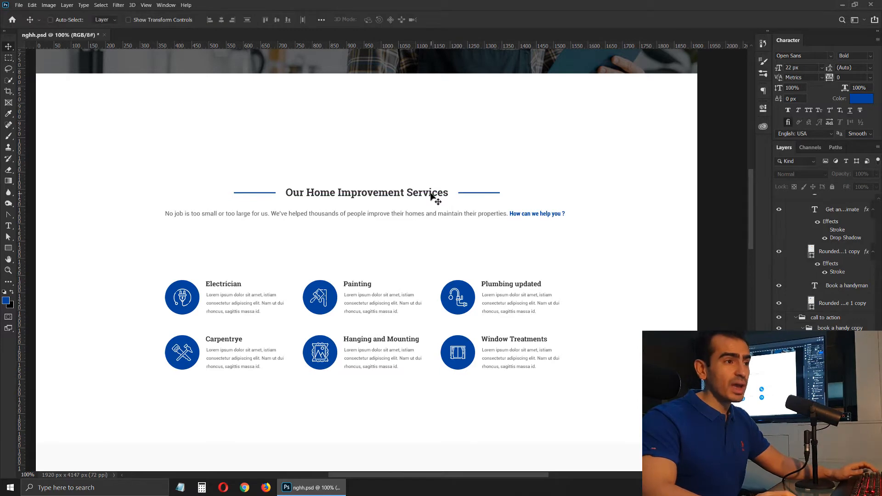
Compare the character settings of the "Our Home Improvement Services" heading with those of the hero heading.
ctrl+click(431, 194)
drag(441, 136, 445, 322)
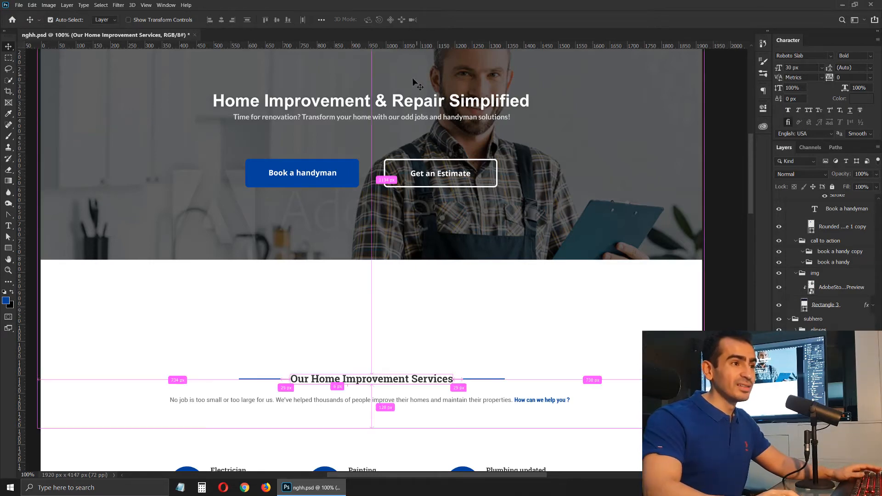
key(alt+period)
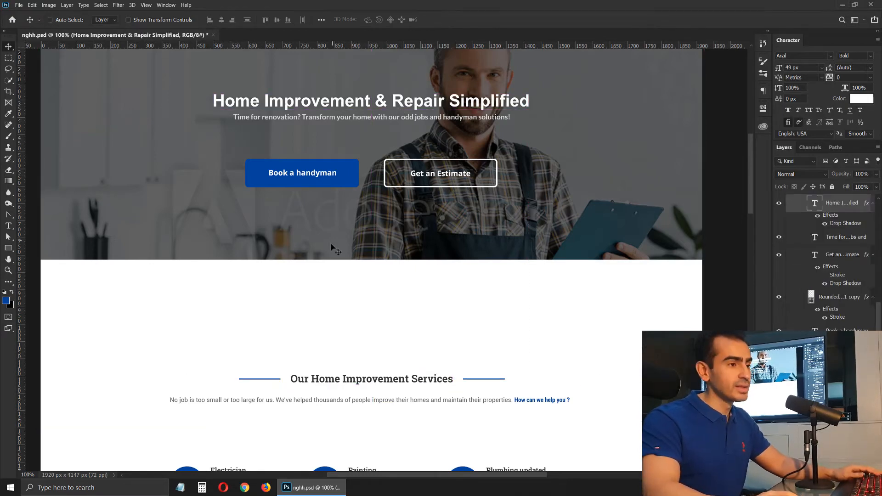
scroll(331, 248, down, 5)
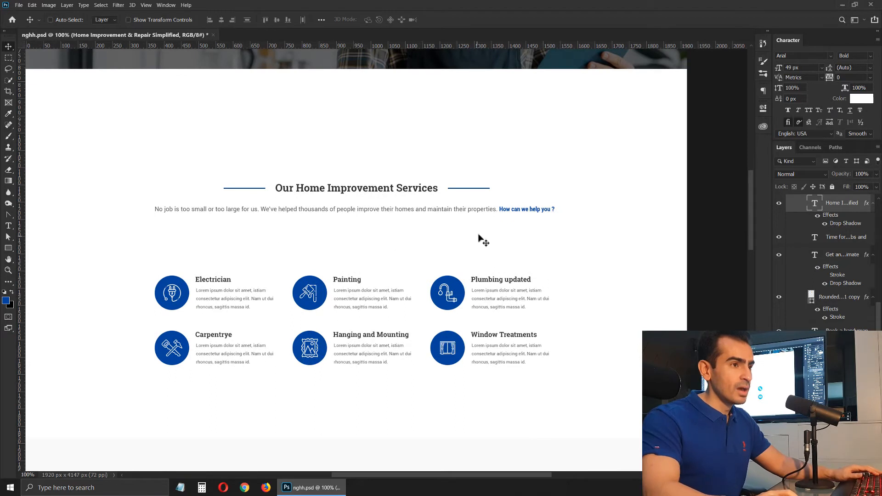
Break "How can we help you ?" onto its own line in the services intro text and centre-align the whole paragraph.
ctrl+click(505, 213)
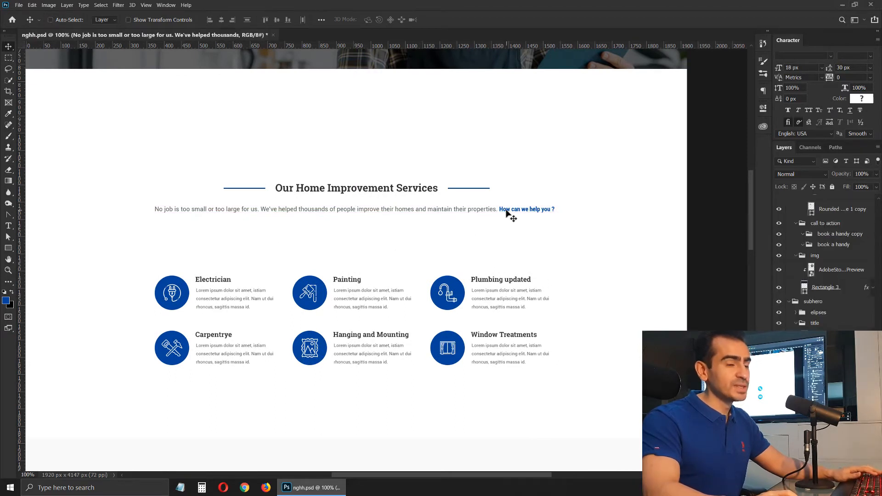
key(t)
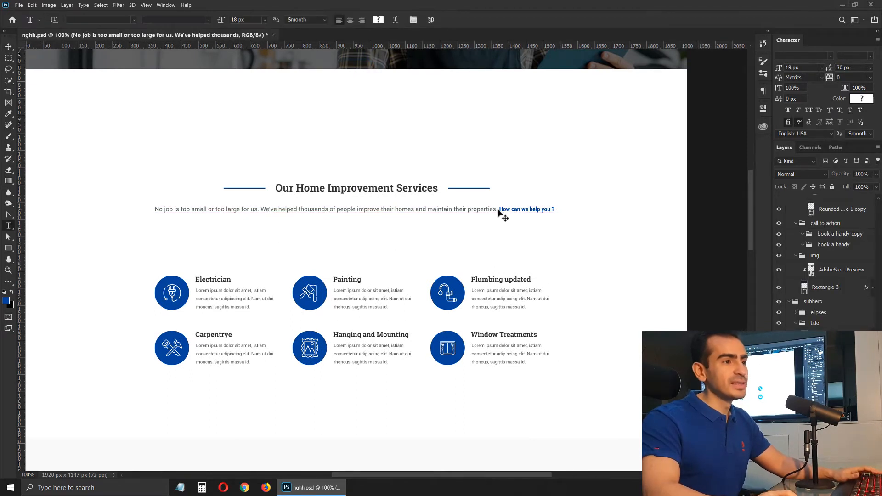
click(501, 211)
key(Return)
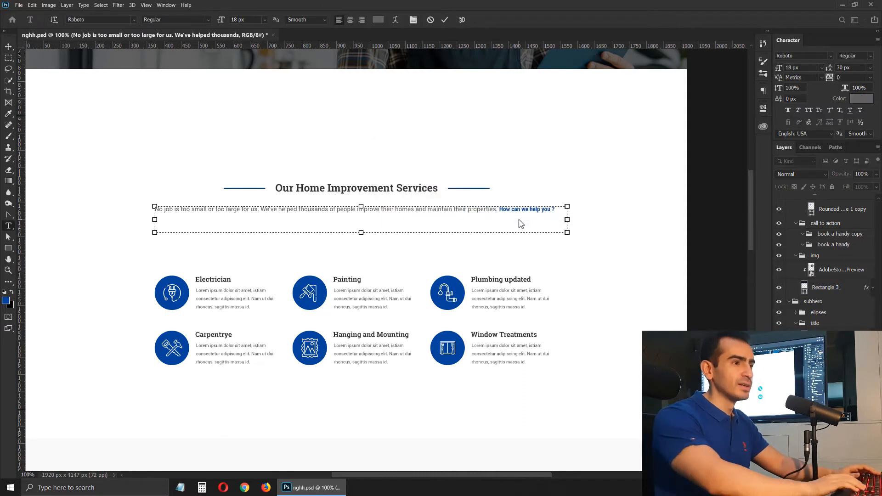
key(Return)
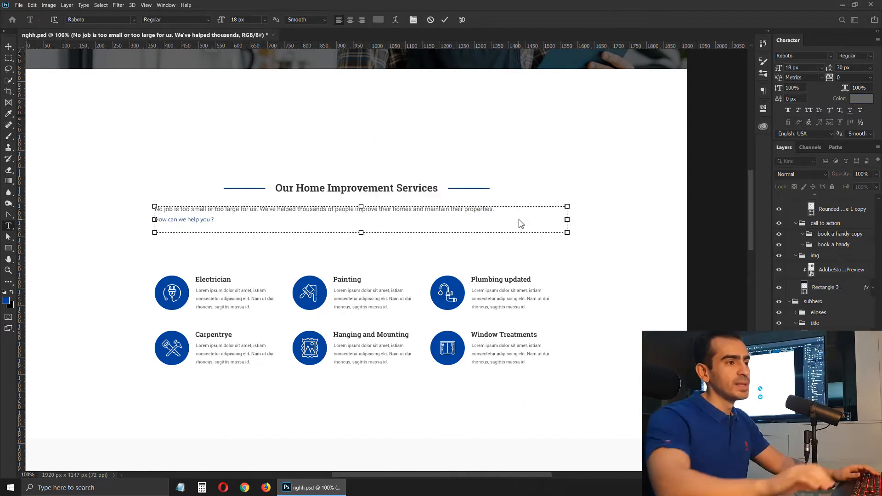
key(ctrl+a)
click(349, 20)
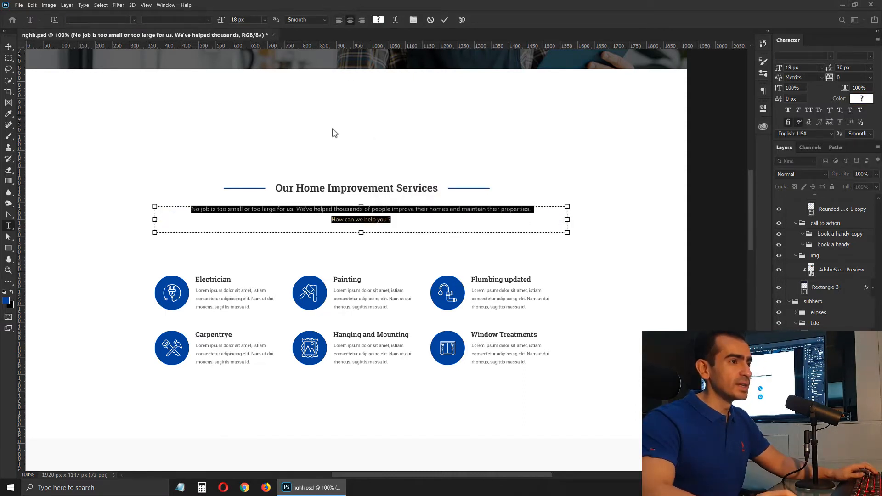
Set the "How can we help you ?" line to the Bold style of Myriad Pro and commit the text.
drag(407, 223, 302, 217)
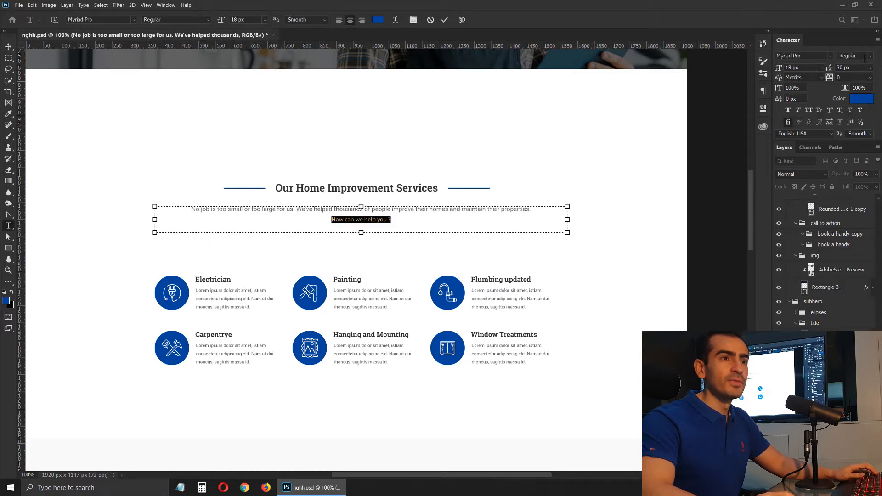
click(865, 57)
click(849, 86)
click(524, 154)
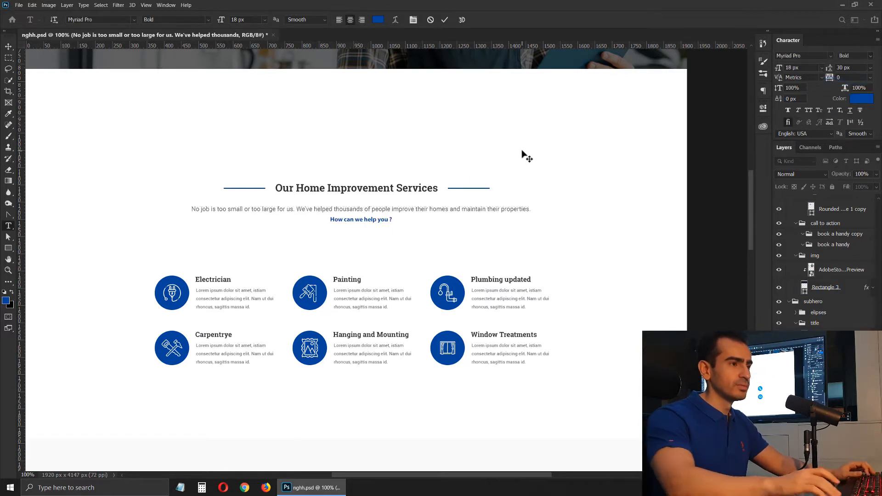
key(v)
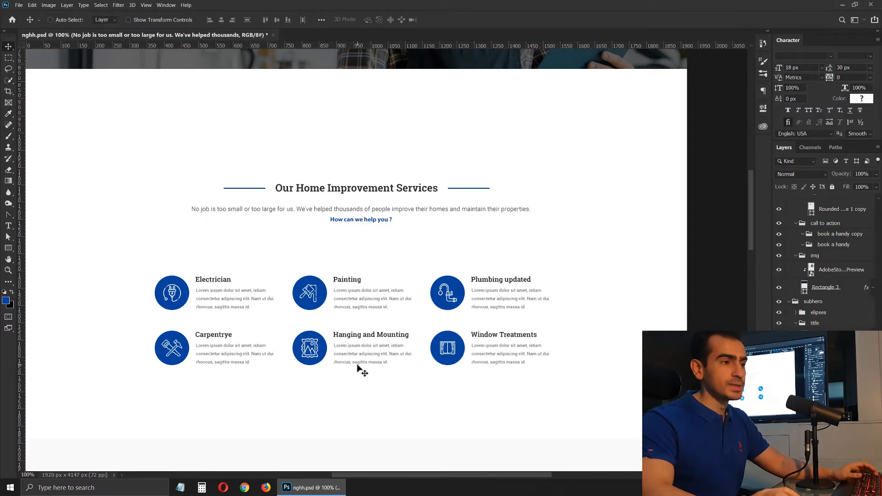
Compare the blue Book a handyman and Contact Us buttons with the blue service icons, framing each with temporary rectangular selections.
drag(335, 380, 331, 350)
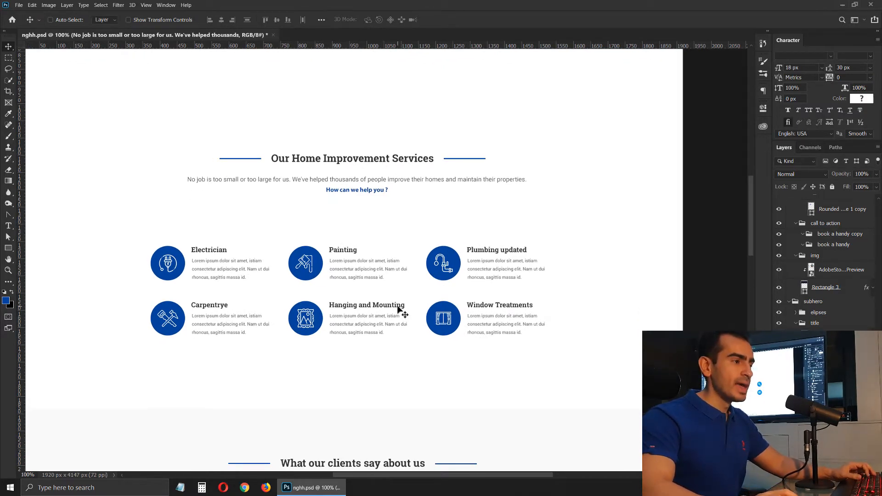
drag(363, 231, 365, 482)
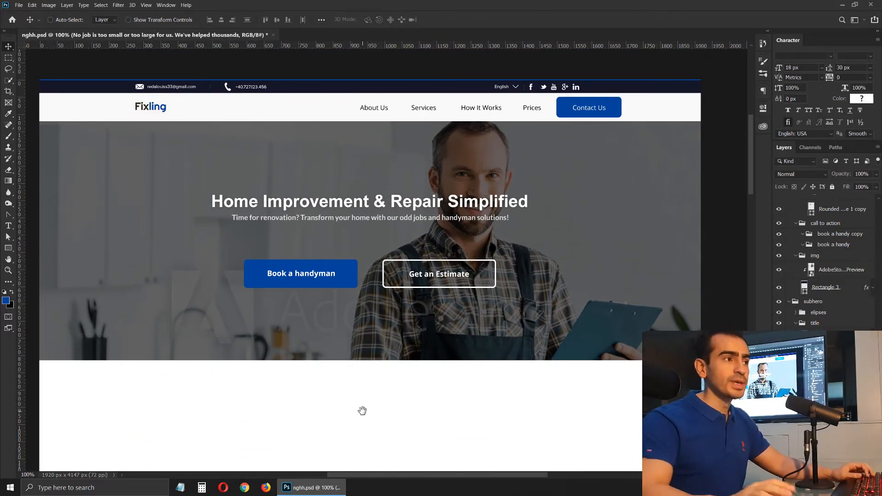
ctrl+click(327, 91)
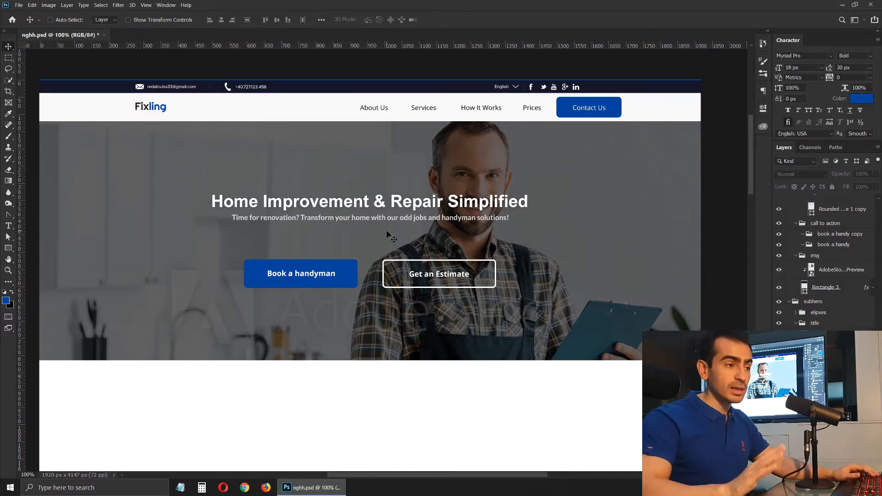
key(m)
drag(237, 242, 356, 301)
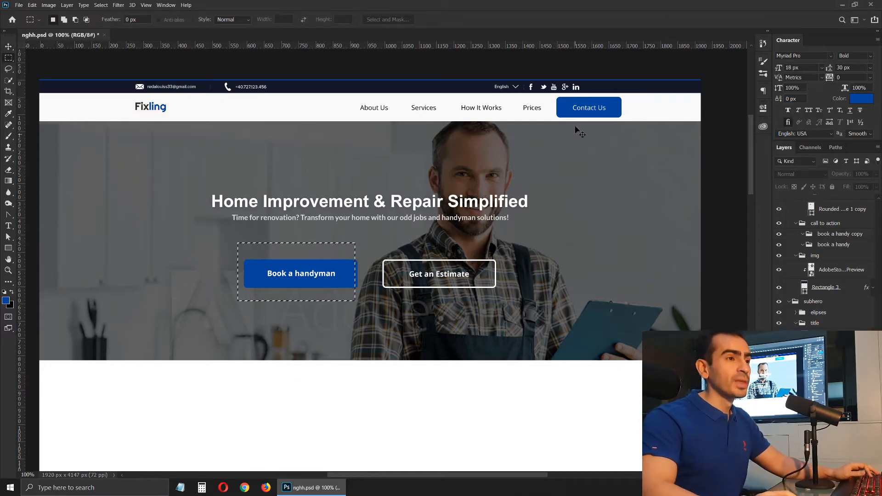
drag(575, 127, 612, 86)
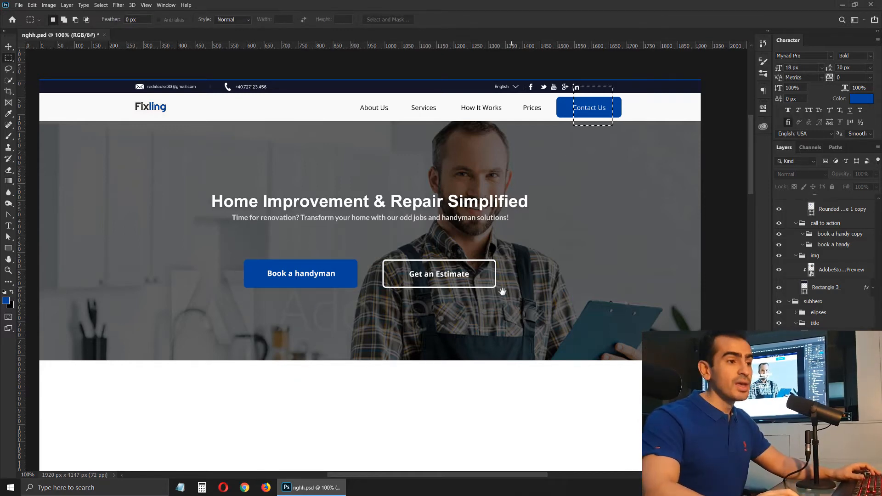
scroll(502, 291, down, 10)
scroll(287, 171, up, 3)
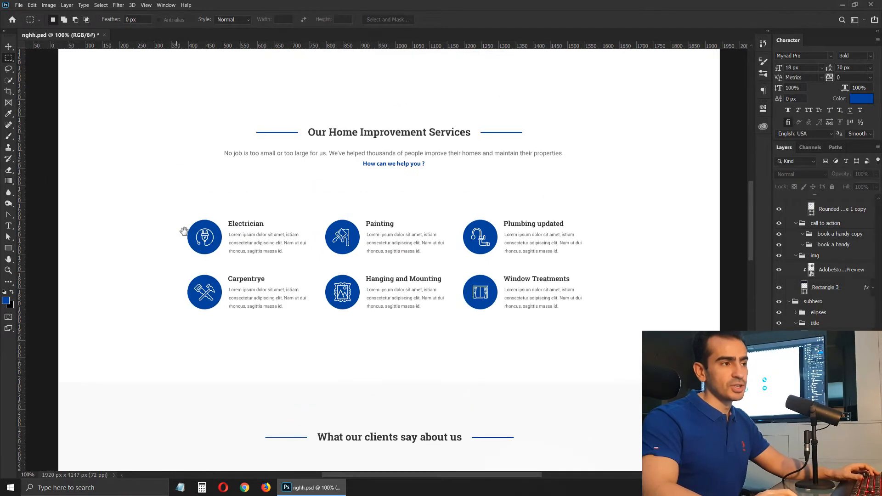
drag(171, 219, 586, 323)
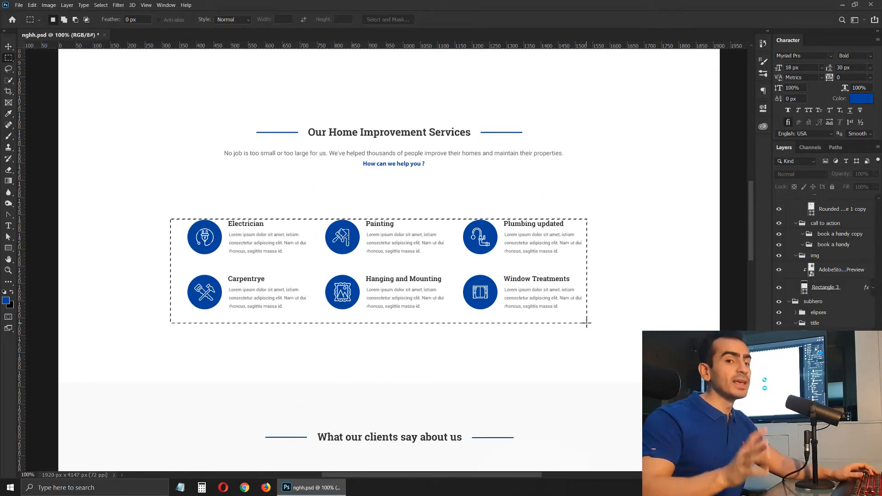
key(ctrl+d)
key(v)
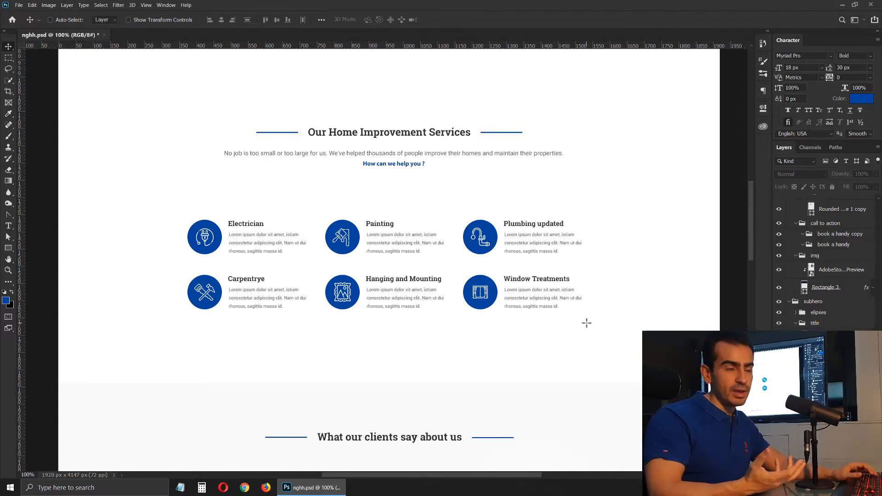
key(m)
mouse_move(179, 209)
mouse_down()
mouse_move(218, 252)
mouse_move(217, 276)
mouse_up()
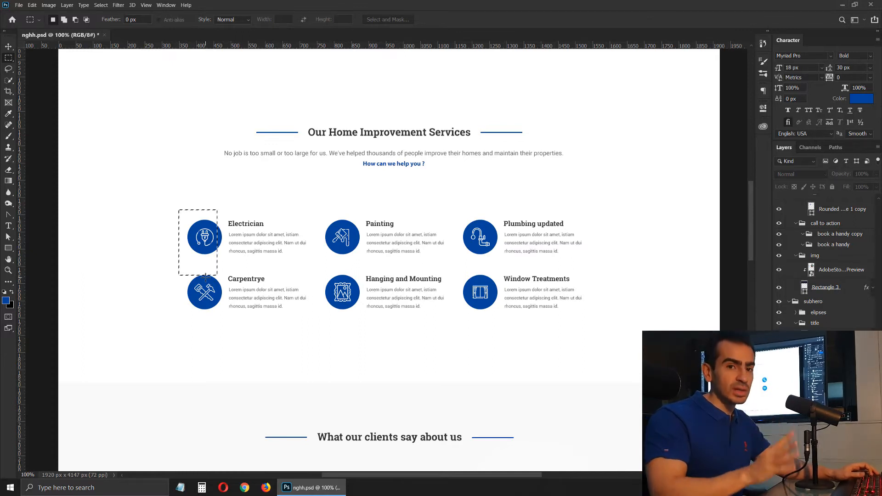
click(206, 277)
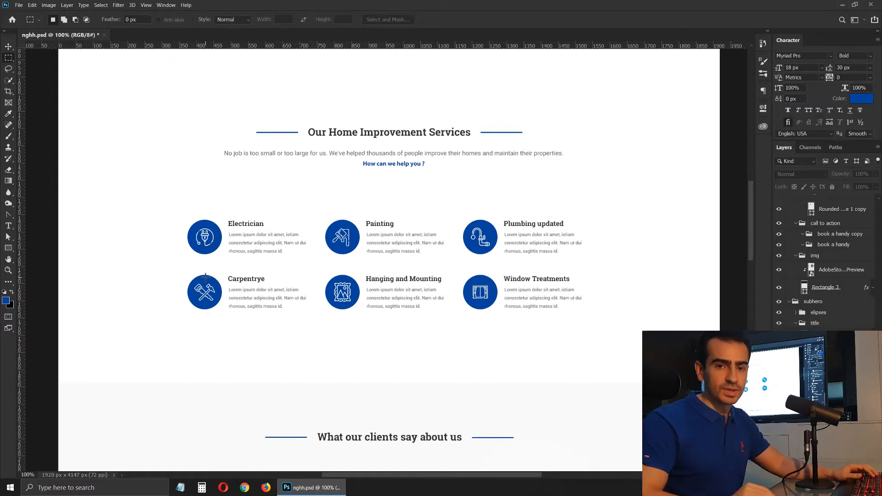
Select the circle shapes behind all six service icons and merge them into a single shape layer.
key(v)
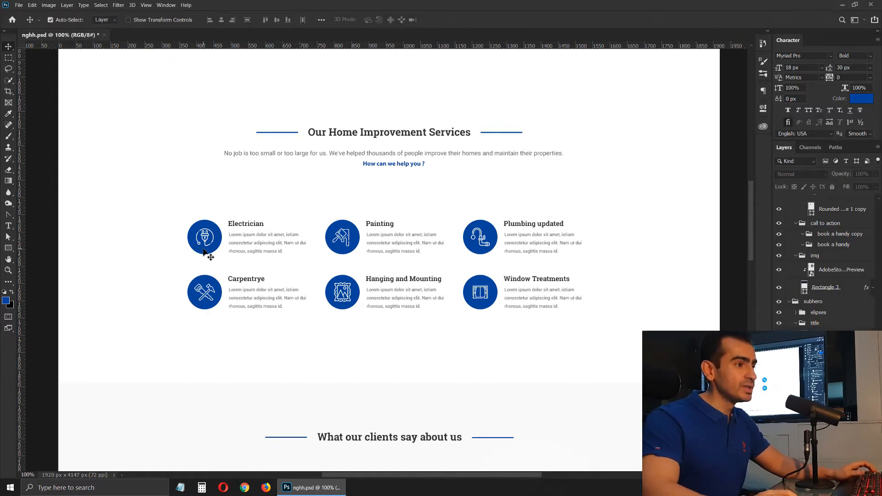
click(203, 249)
click(346, 256)
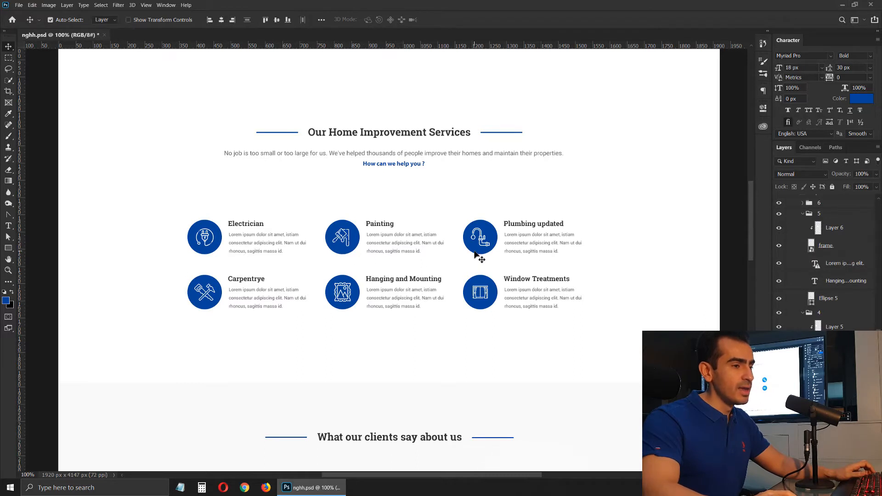
click(466, 299)
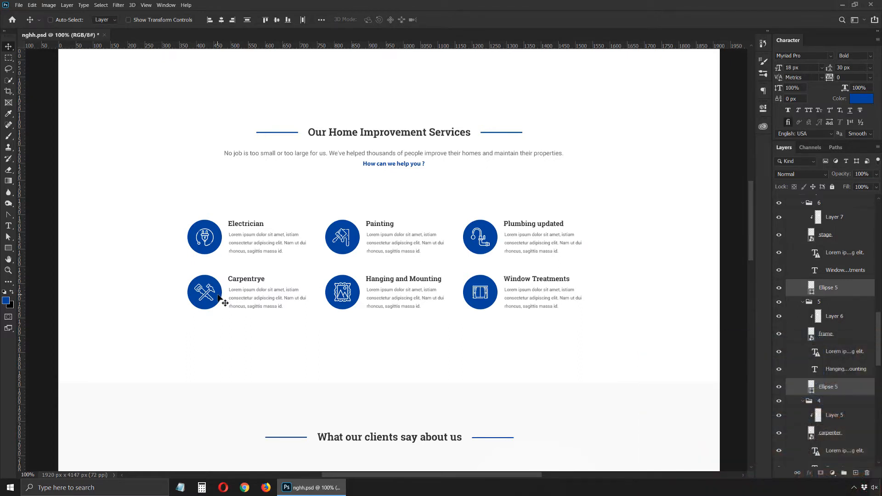
key(ctrl+e)
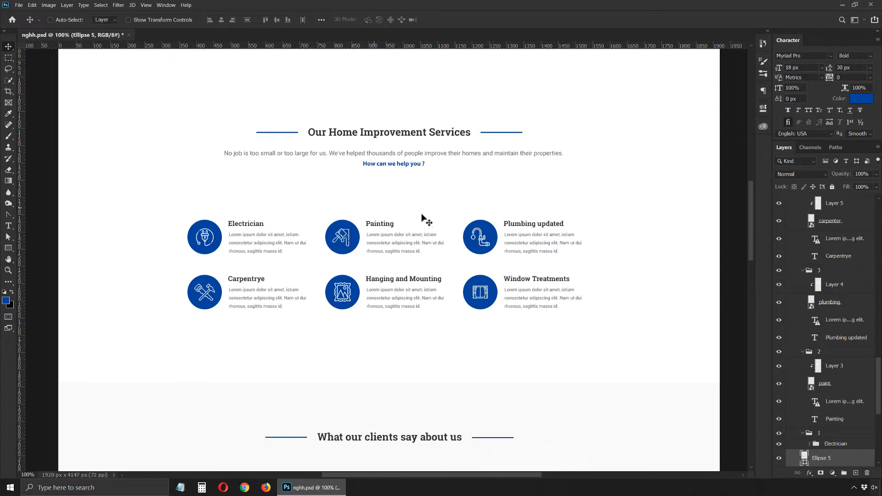
Recolour the merged service icon circles to crimson #a20048.
double_click(804, 457)
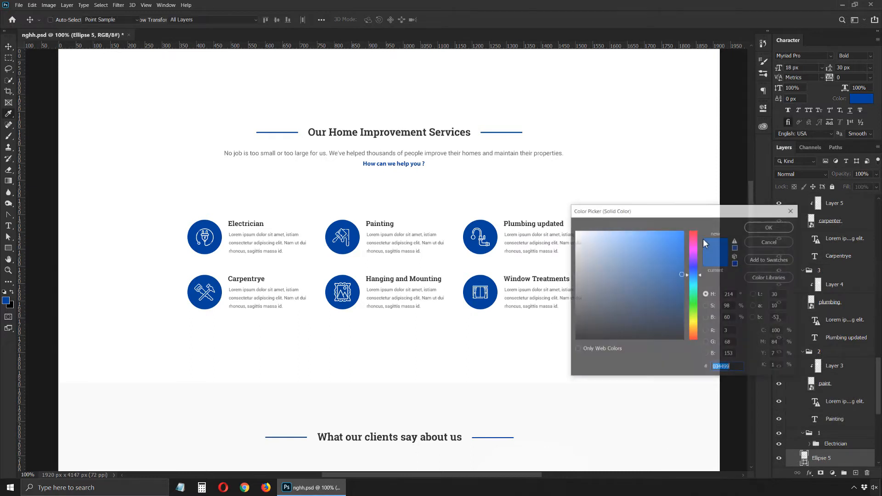
click(694, 252)
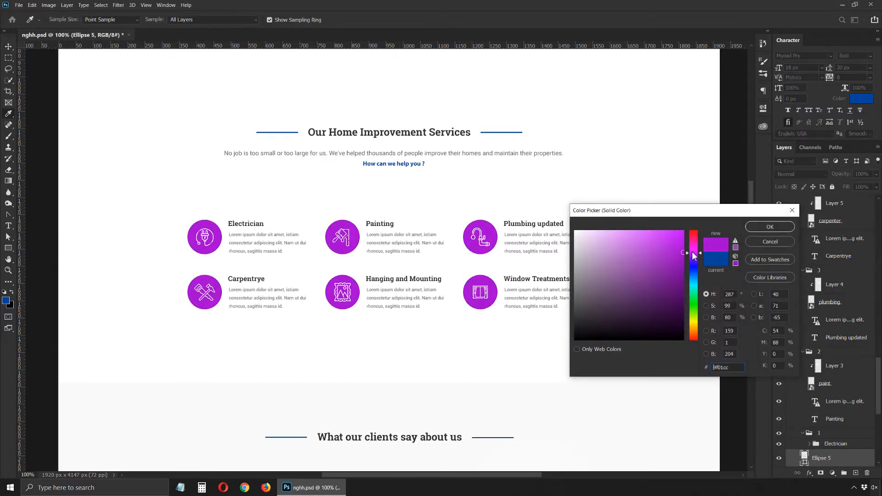
drag(692, 253, 694, 239)
drag(683, 254, 689, 271)
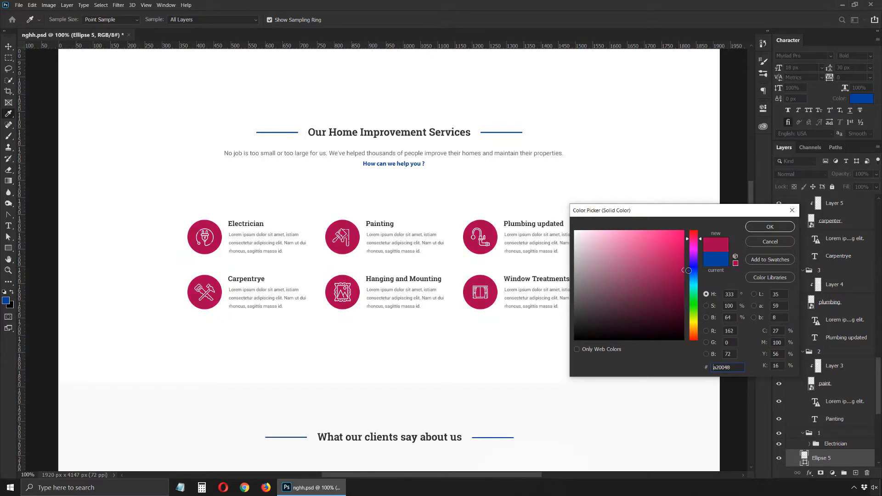
click(770, 226)
Review the crimson service icons against the hero and header buttons, and examine the empty space around the services section.
drag(454, 132, 422, 260)
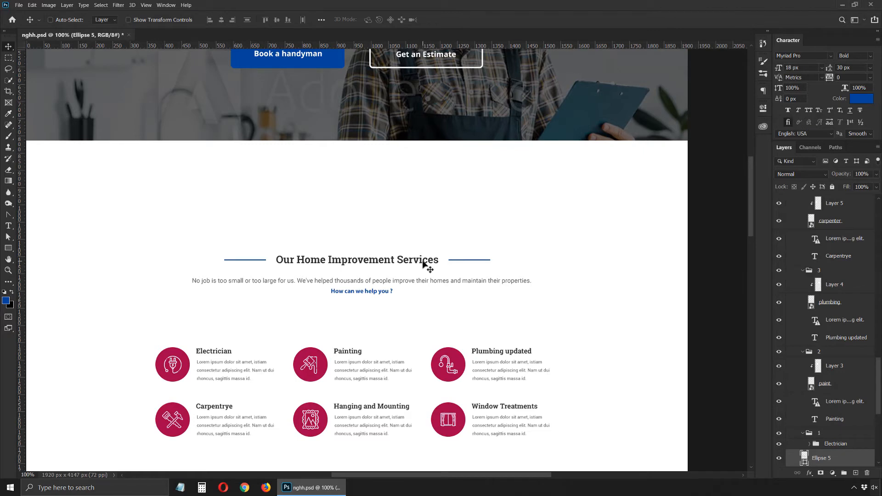
scroll(387, 256, up, 5)
key(m)
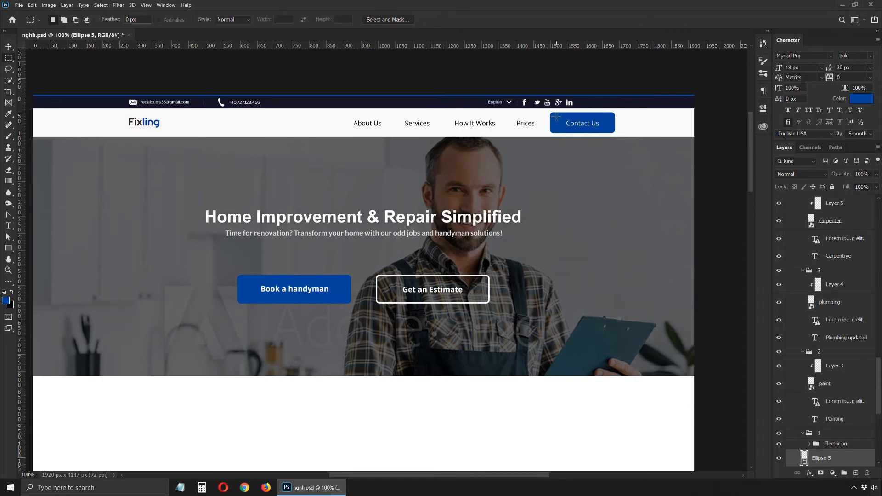
key(v)
scroll(282, 305, down, 6)
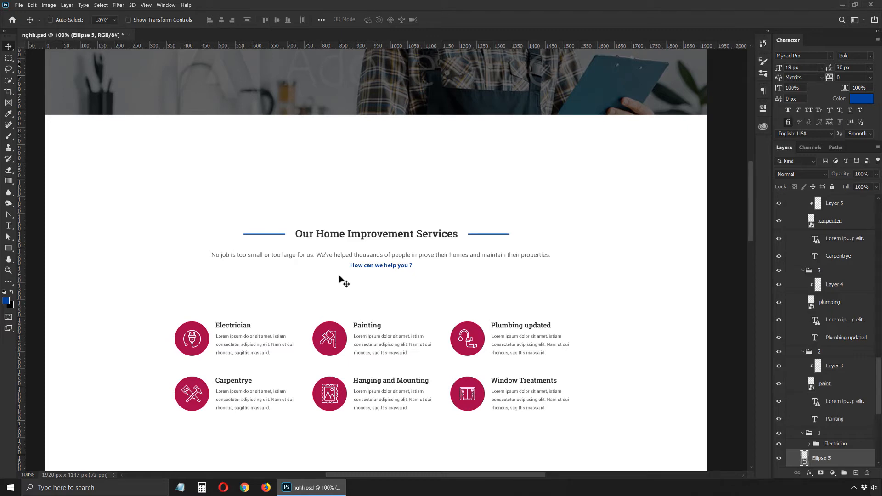
drag(429, 342, 368, 212)
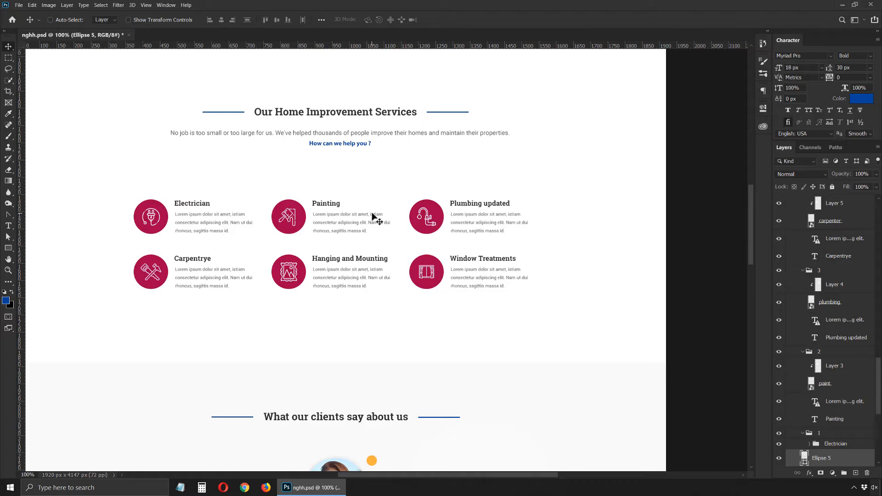
drag(487, 104, 482, 152)
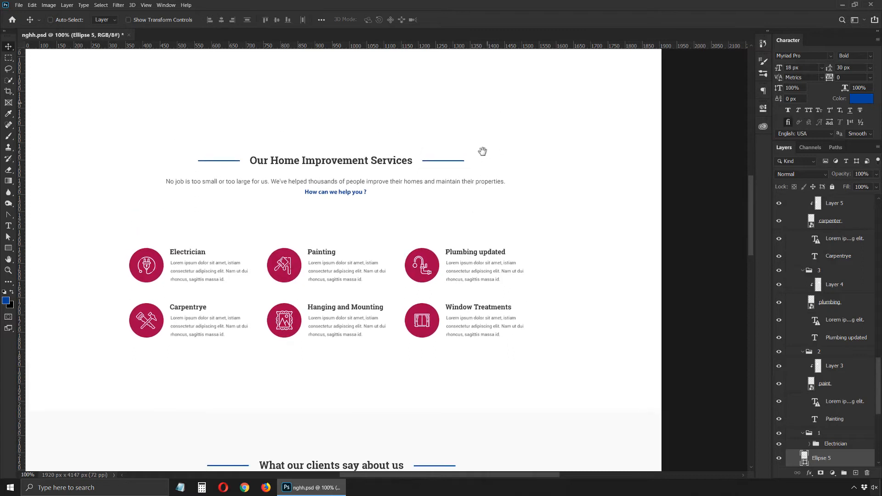
key(m)
drag(487, 72, 557, 449)
scroll(411, 315, up, 5)
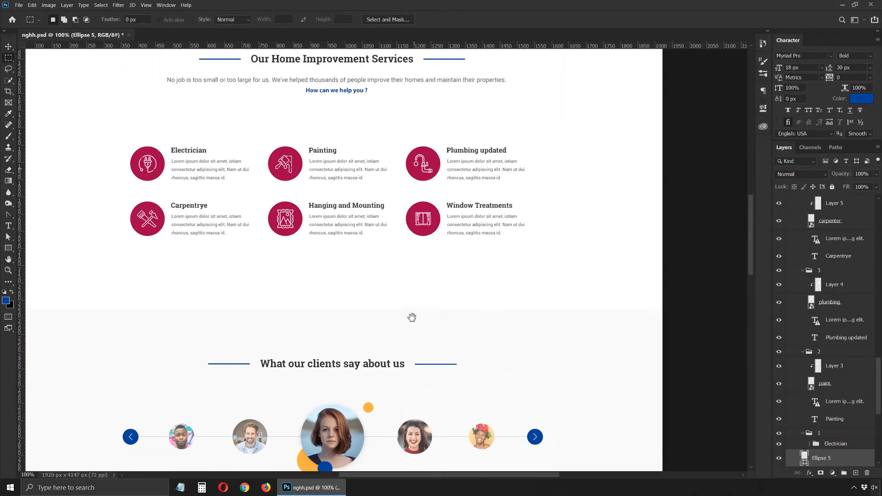
key(v)
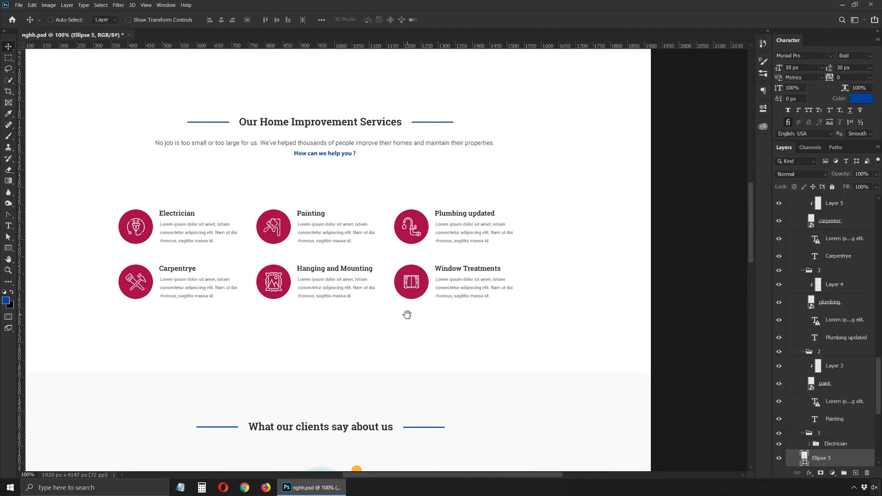
Draw a rounded rectangle about 188 by 53 px with 10 px corners across the boundary between the services and testimonials sections.
scroll(311, 295, up, 7)
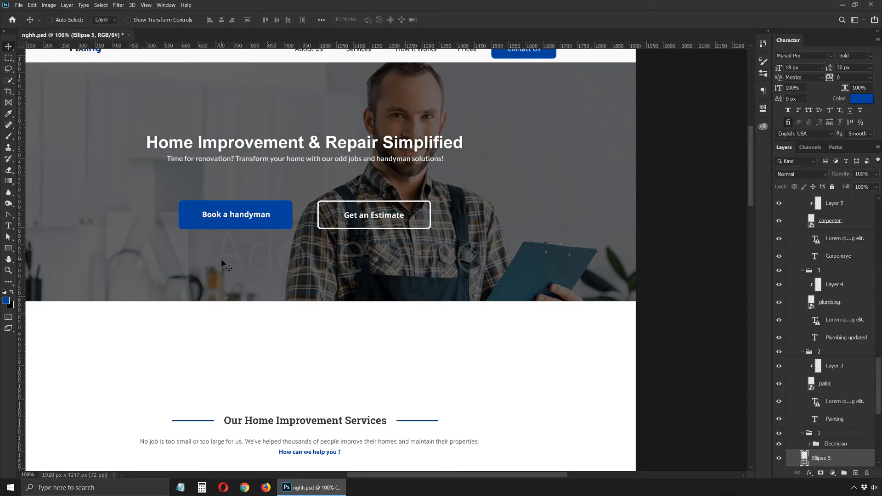
key(i)
scroll(257, 248, down, 10)
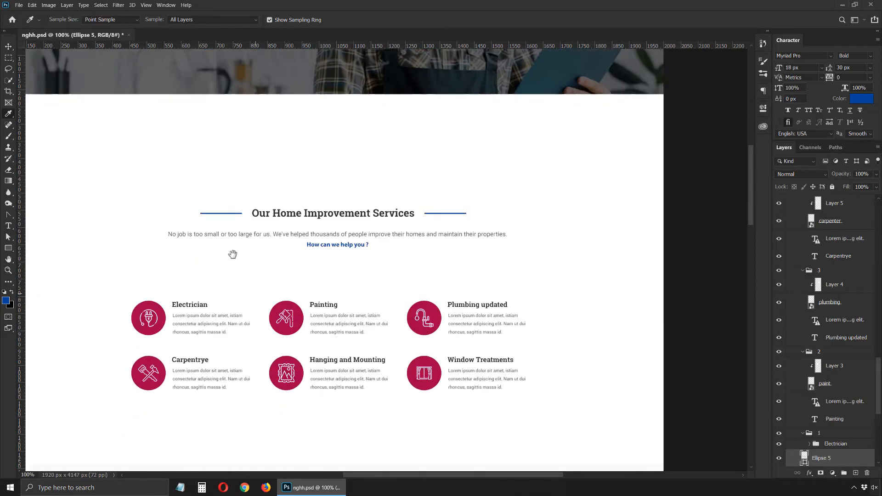
right_click(10, 249)
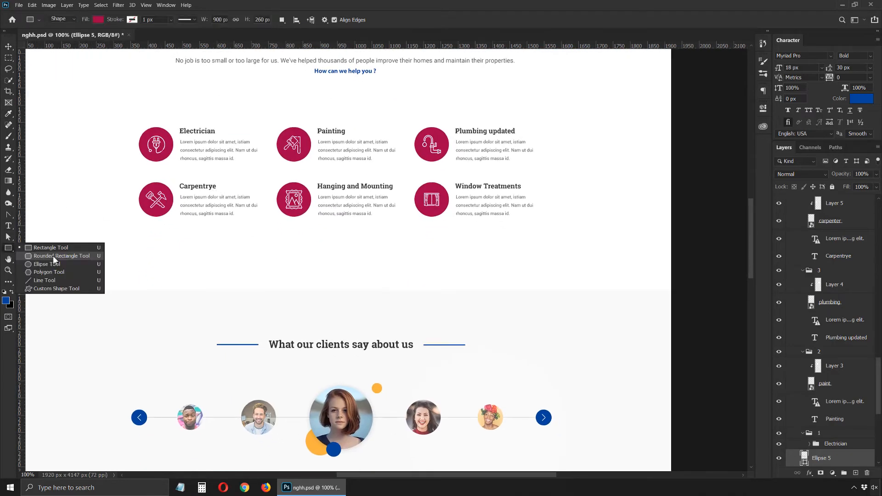
click(56, 257)
key(ctrl+space)
drag(313, 279, 342, 293)
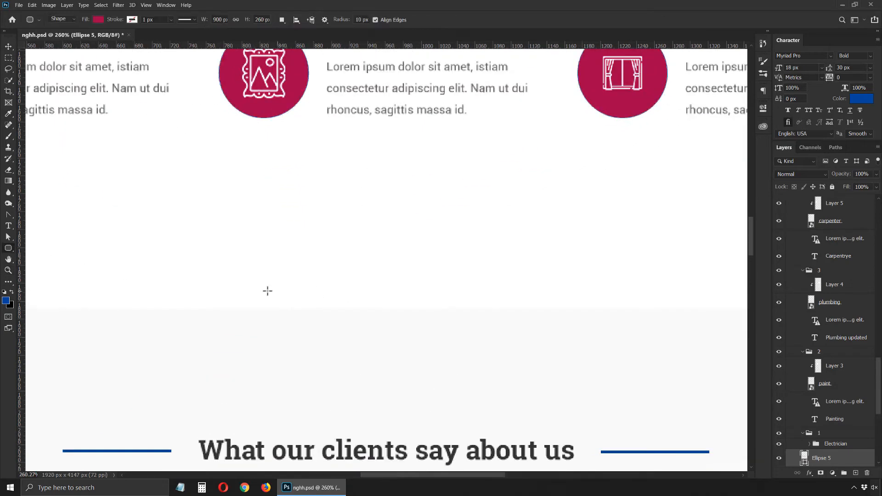
drag(261, 291, 429, 339)
key(v)
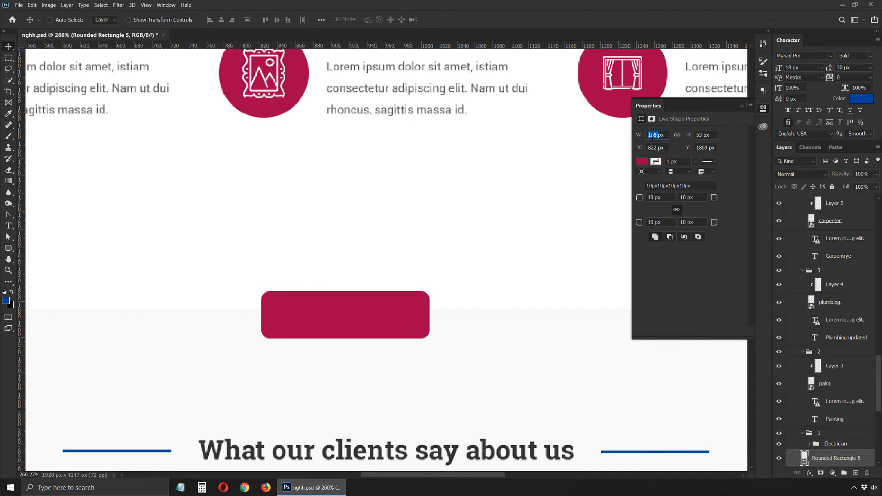
Set the new rounded rectangle's size to 220 px wide by 60 px high.
text(220)
key(Tab)
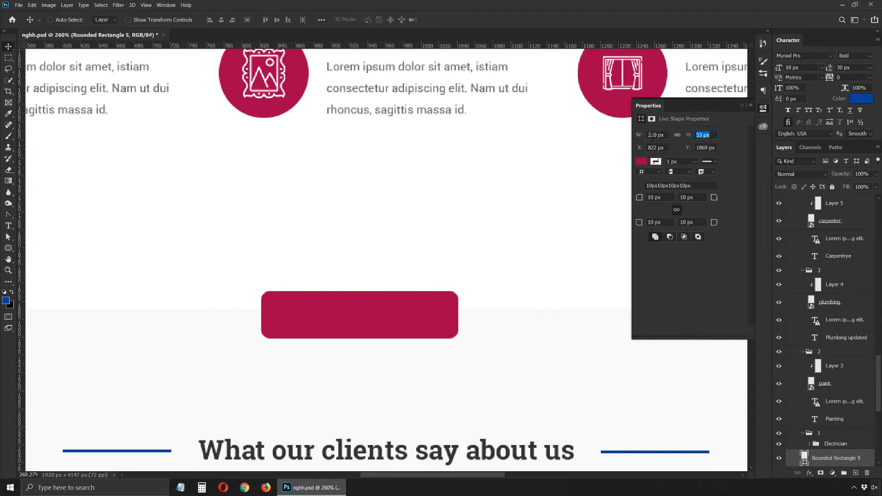
text(60)
key(Return)
Select a 2 px square straddling the white and grey section boundary and centre the button shape vertically on it.
key(z)
drag(246, 315, 305, 319)
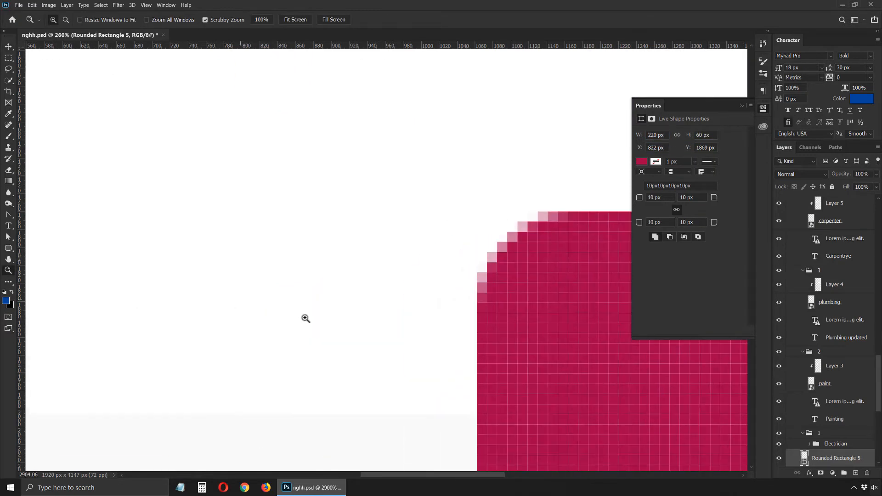
drag(297, 407, 354, 332)
key(v)
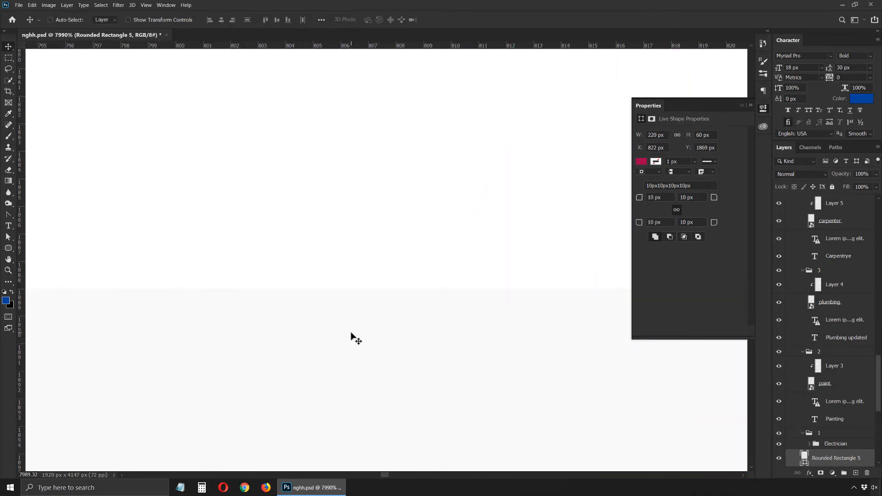
key(m)
drag(335, 280, 350, 299)
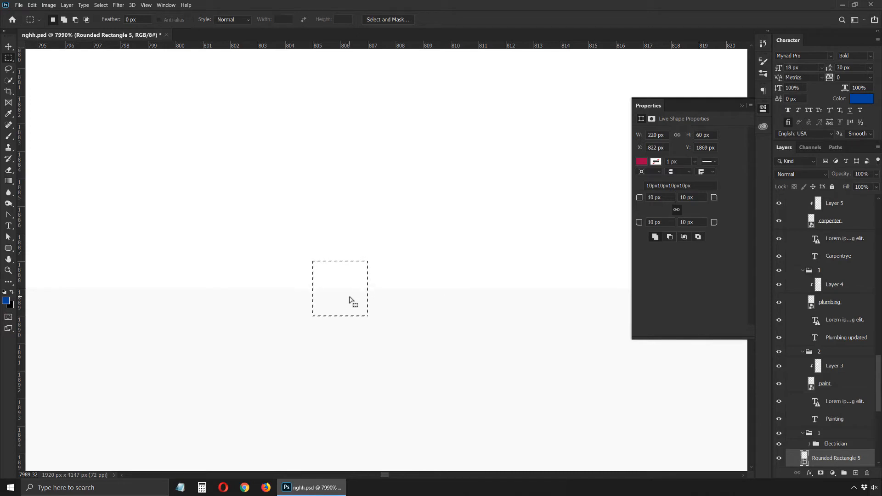
key(v)
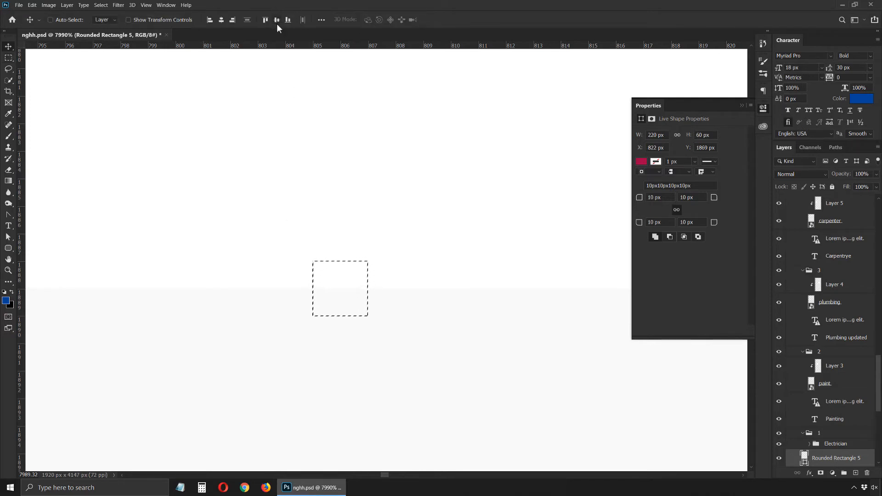
Centre the button shape horizontally on the whole canvas and clear the selection.
key(ctrl+1)
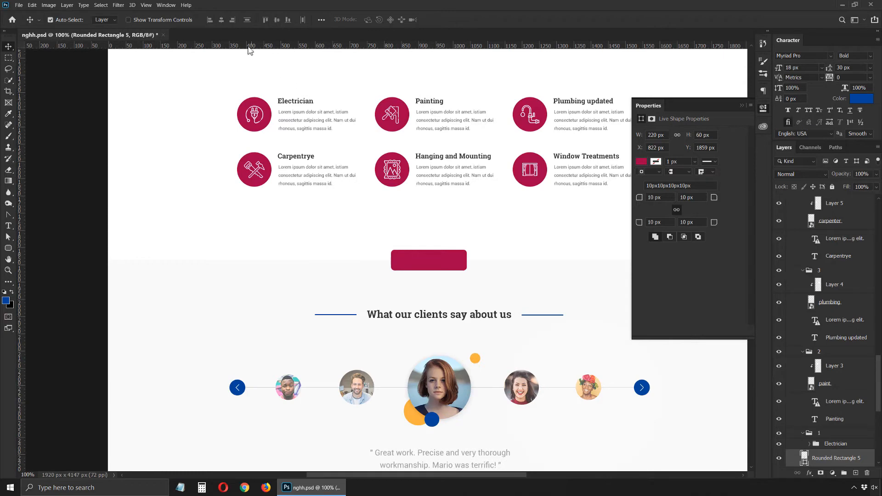
key(ctrl+a)
click(222, 22)
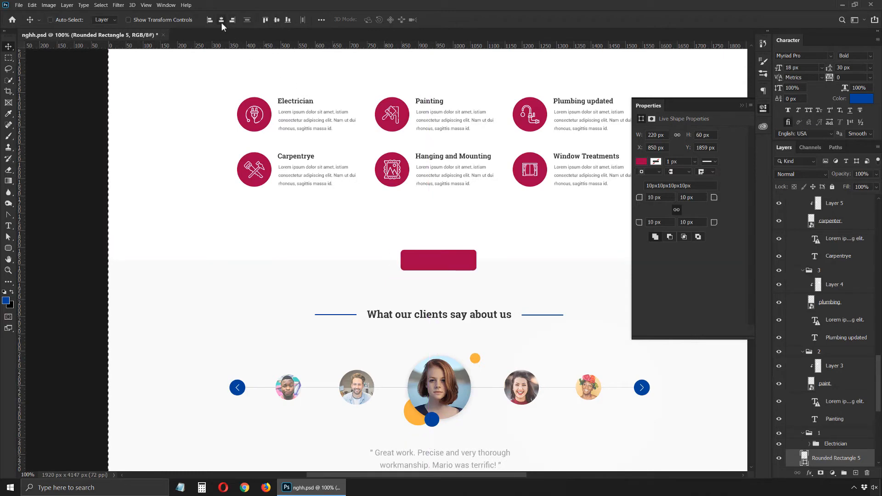
key(ctrl+d)
Recolour the new button shape with the blue sampled from the hero's Book a handyman button.
drag(468, 173, 397, 266)
drag(465, 220, 452, 219)
drag(629, 217, 592, 320)
double_click(804, 459)
click(328, 90)
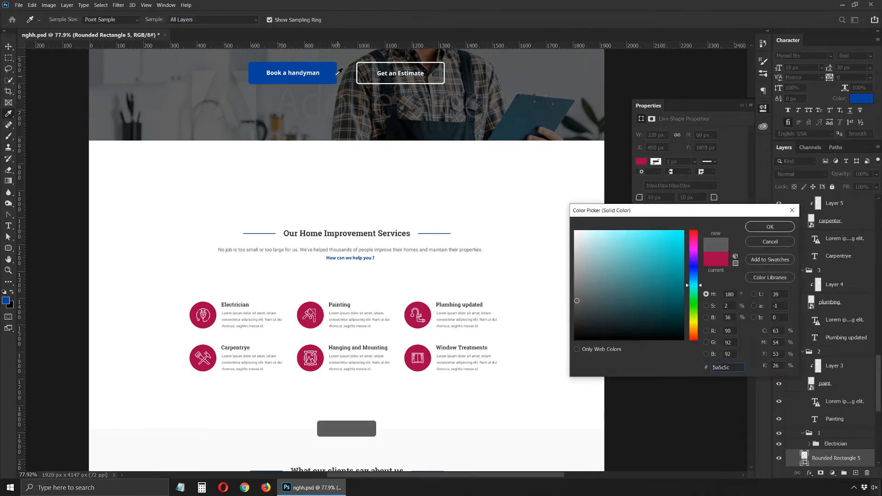
click(325, 79)
click(770, 226)
Add a "Get STarted" text label and place it on the new blue button.
key(t)
scroll(383, 430, up, 5)
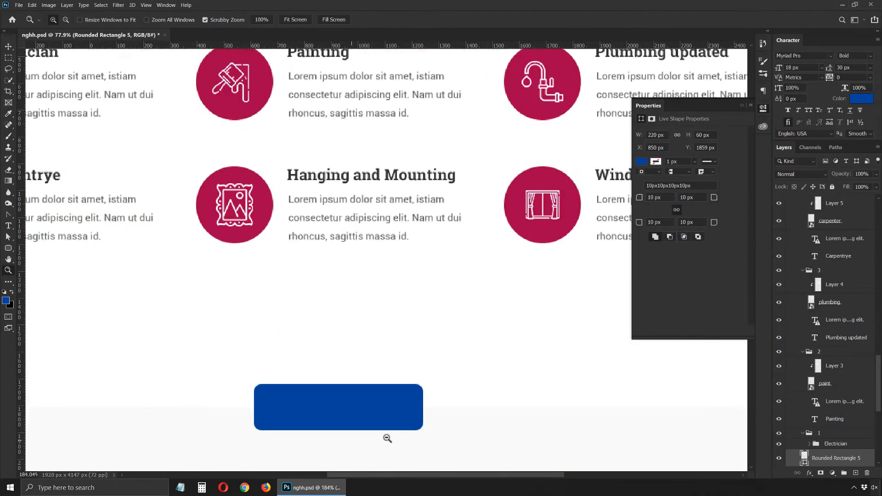
click(276, 444)
text(Get STarted)
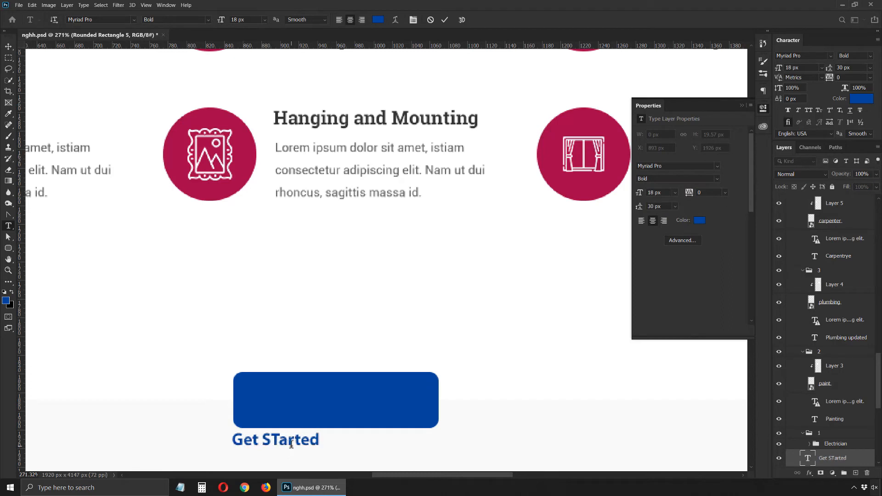
click(9, 47)
drag(327, 421, 384, 374)
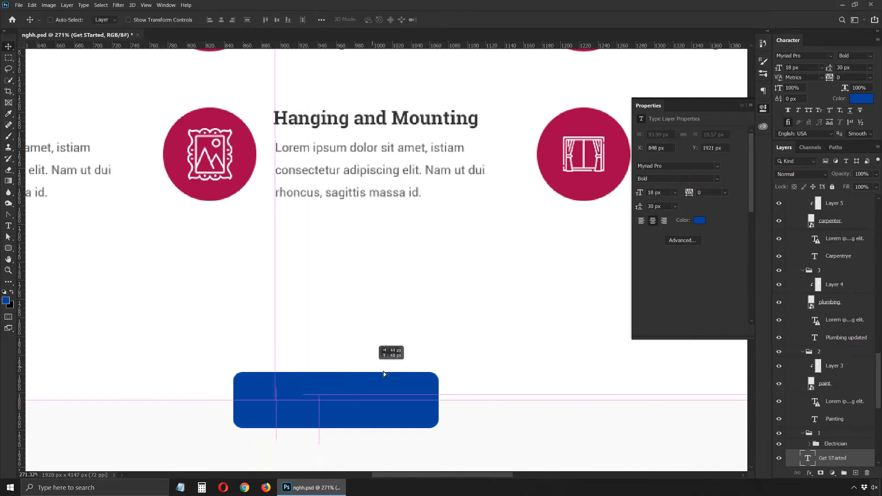
Set the new button label's text colour to white #ffffff.
click(861, 99)
drag(632, 244, 252, 48)
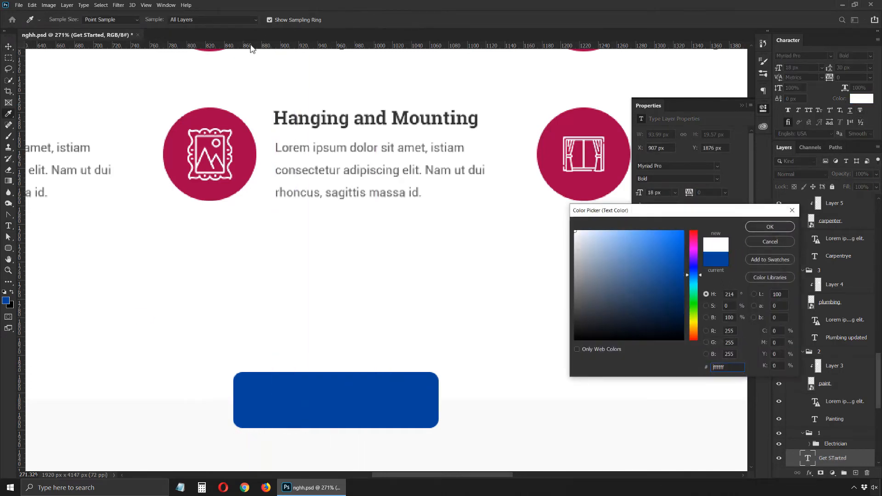
key(Return)
Correct the button label's capitalisation to "Get Started".
key(t)
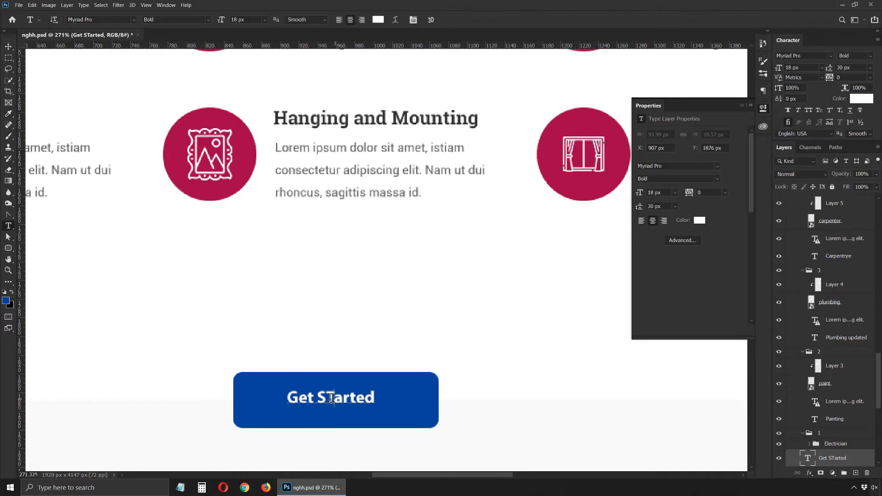
click(329, 398)
key(BackSpace)
text(t)
key(ctrl+Return)
key(v)
key(ctrl+1)
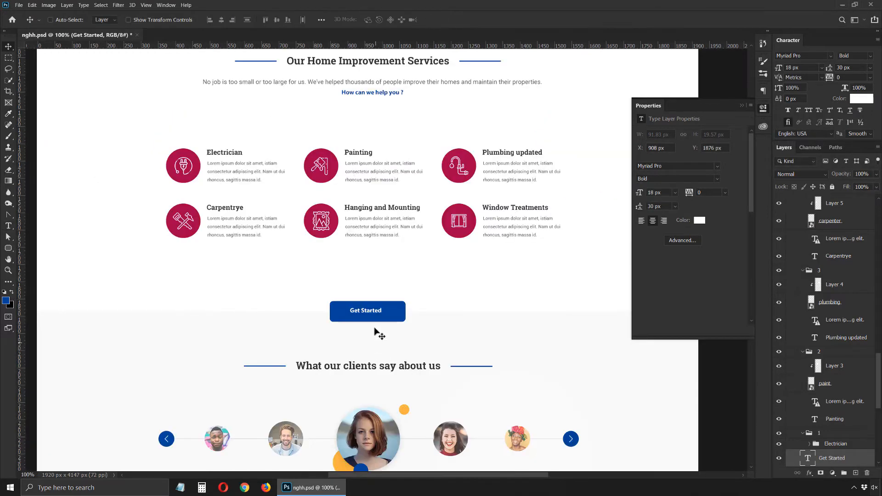
Try the hero's Book a handyman label at 30 px, shift it to fit the blue button, and undo the shift.
drag(347, 173, 330, 316)
drag(327, 190, 326, 296)
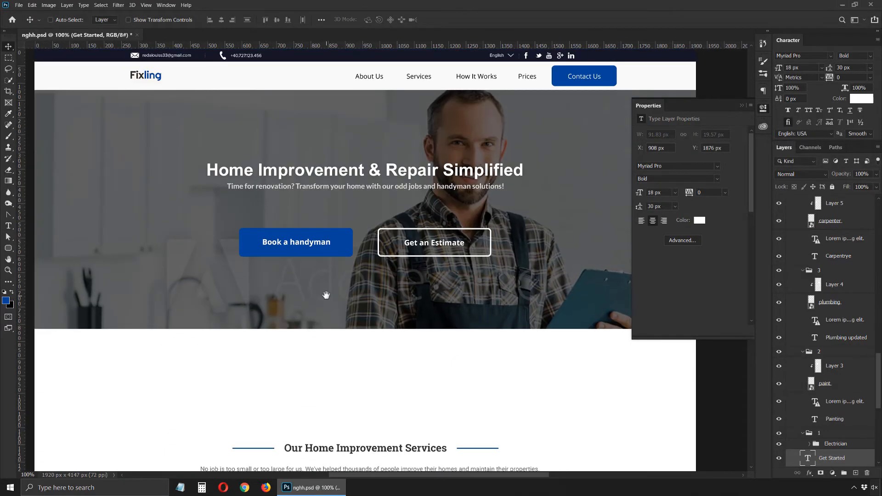
ctrl+click(321, 247)
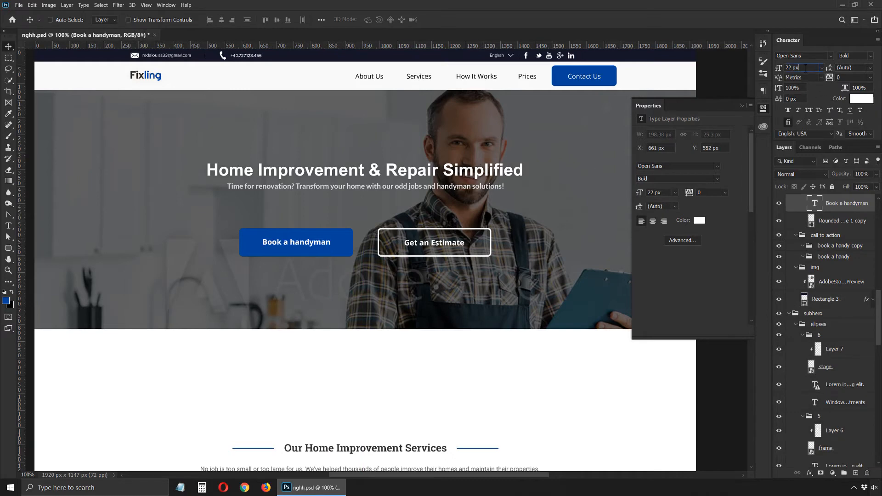
key(Down)
key(Down)
key(shift+Up)
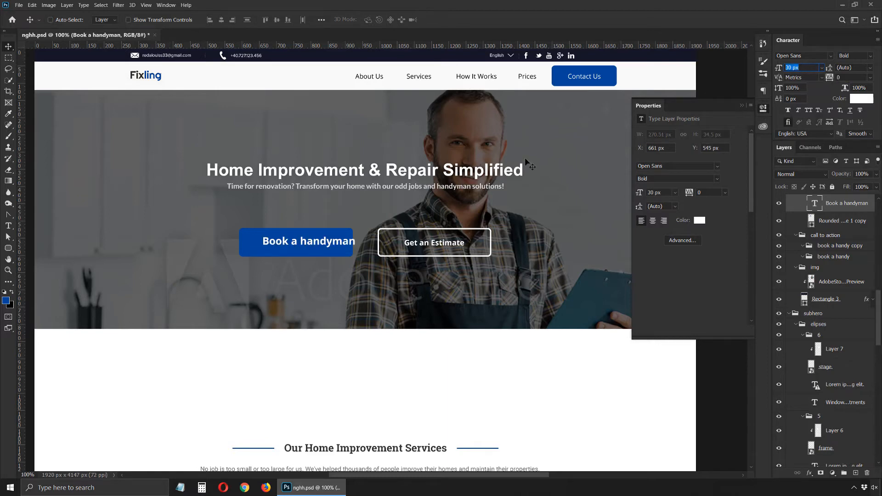
drag(351, 228, 338, 227)
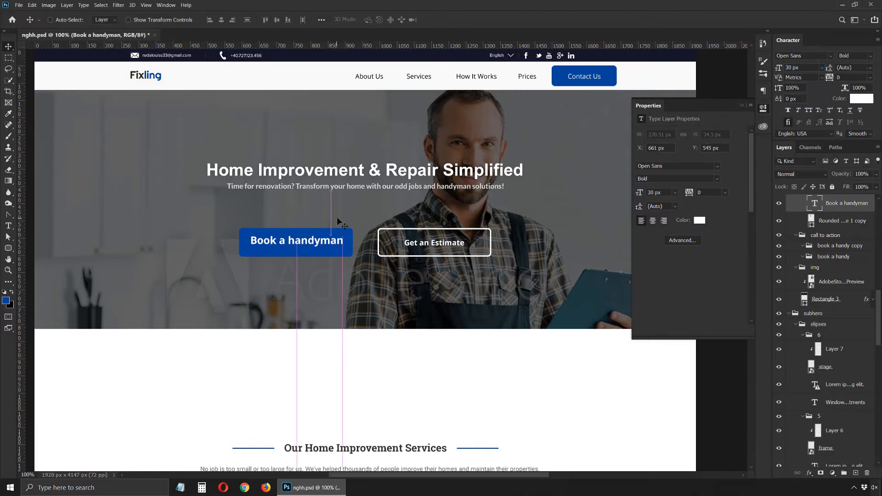
key(ctrl+z)
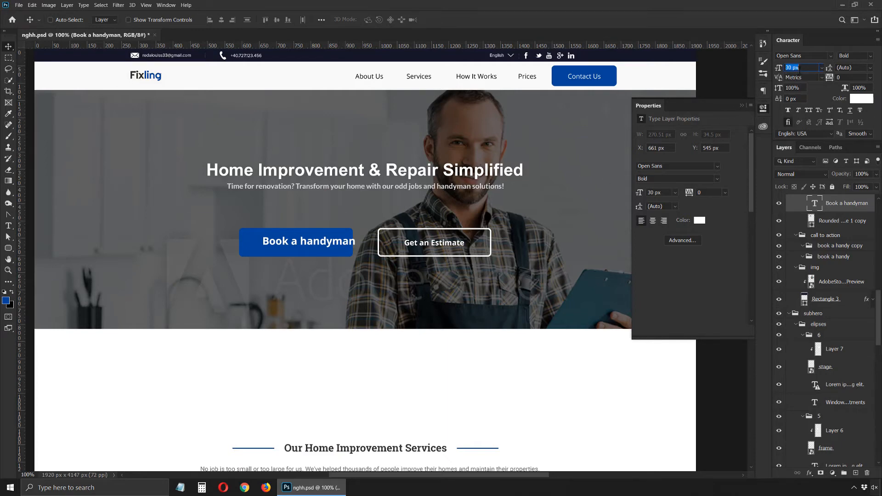
Set the Book a handyman label to 20 px and, with its y deleted, centre it within the blue button.
text(20)
key(Return)
key(z)
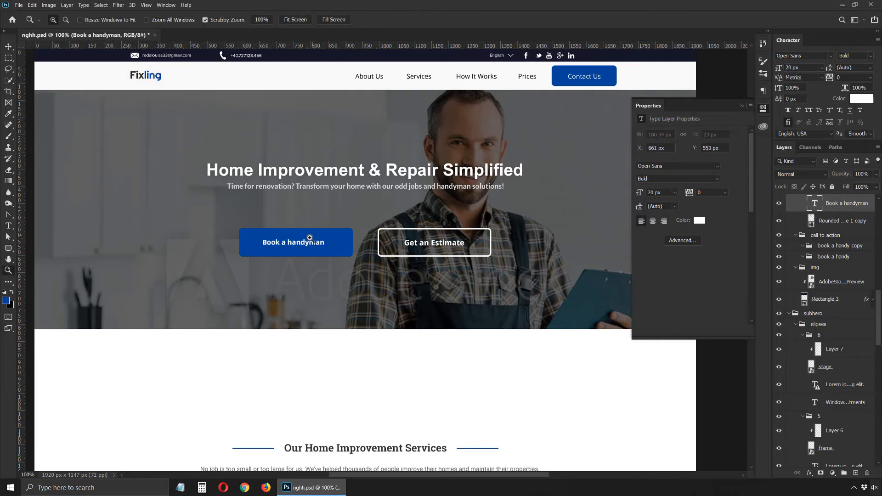
click(309, 238)
key(t)
drag(306, 250, 295, 234)
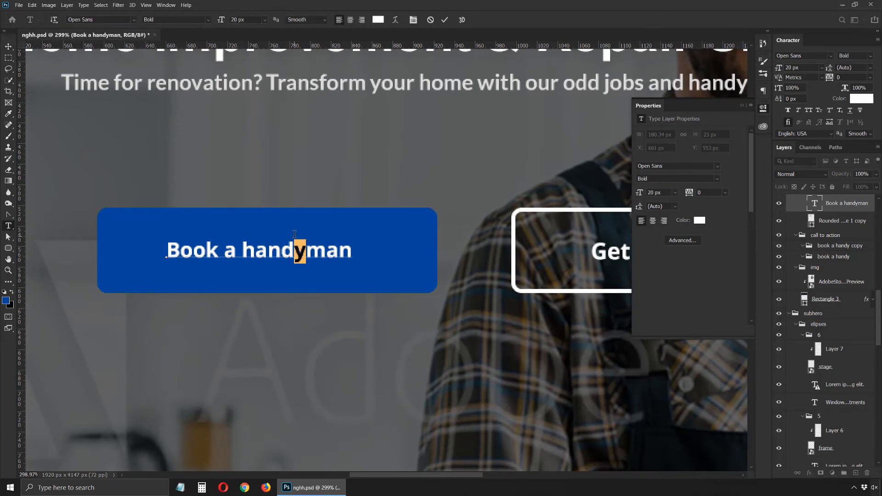
key(BackSpace)
click(9, 46)
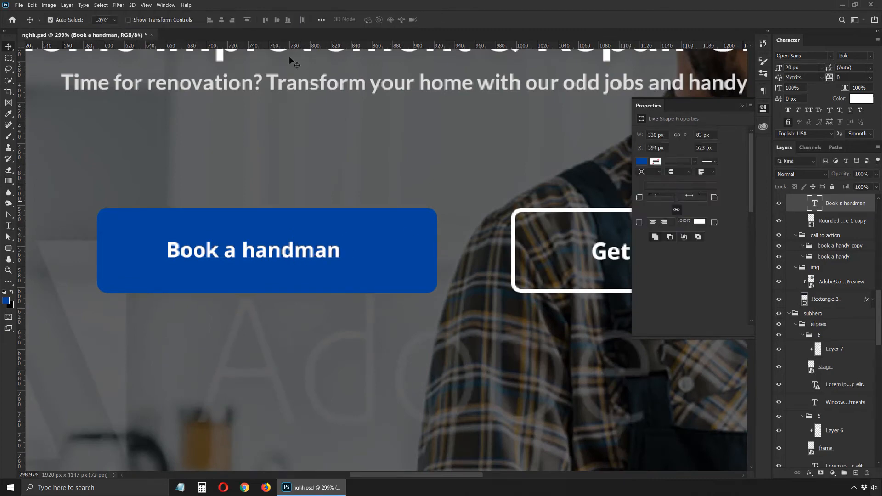
click(277, 19)
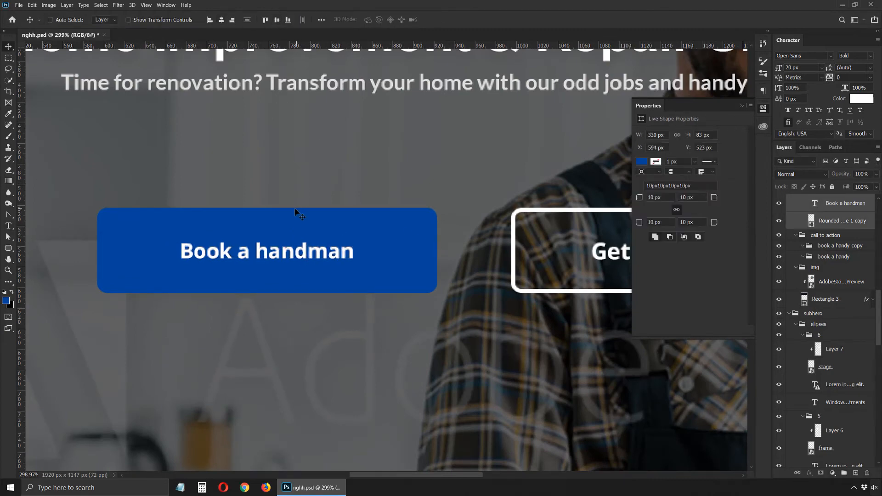
Restore the y in the Book a handyman label and centre the label horizontally on the button.
key(t)
click(309, 251)
text(y)
click(440, 266)
key(v)
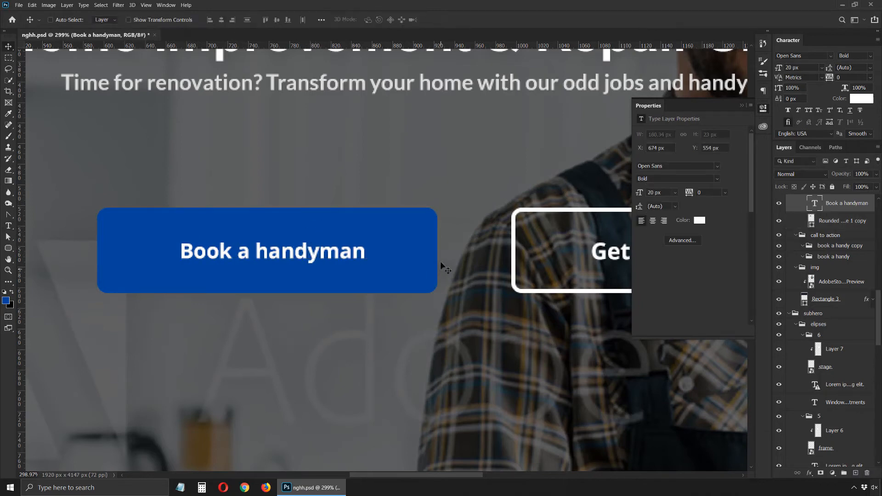
ctrl+shift+click(412, 234)
click(221, 19)
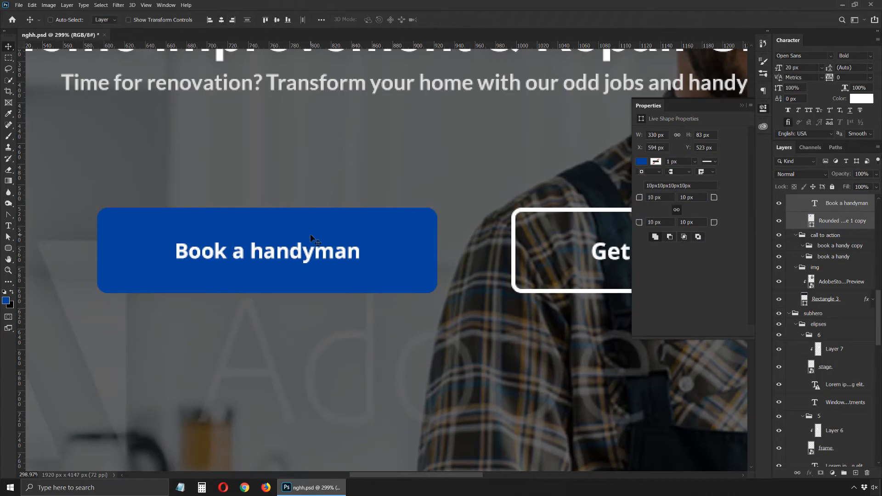
Set the Get an Estimate label to 20 px and centre it horizontally on its outlined button.
key(ctrl+1)
drag(370, 267, 305, 234)
ctrl+click(413, 226)
click(801, 62)
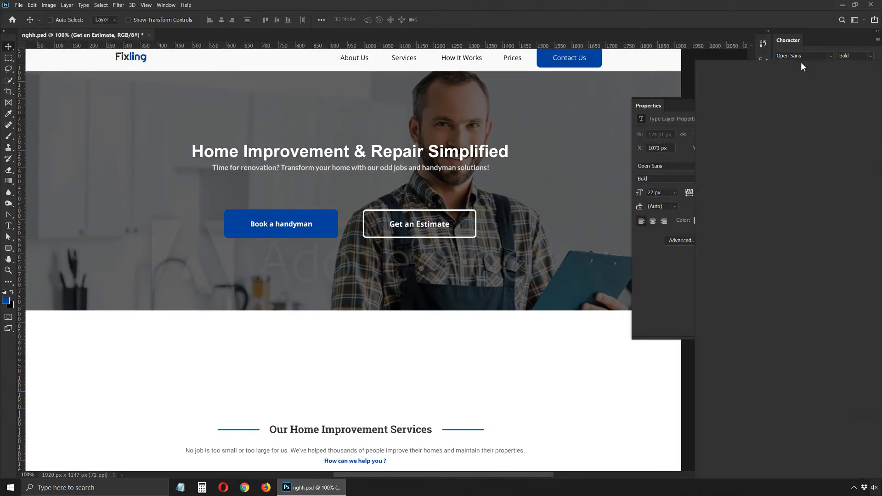
click(804, 59)
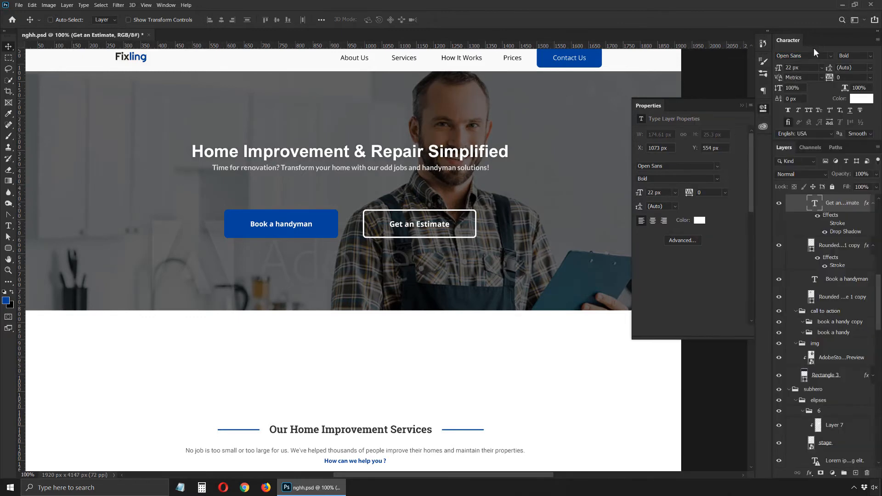
key(Return)
ctrl+click(436, 235)
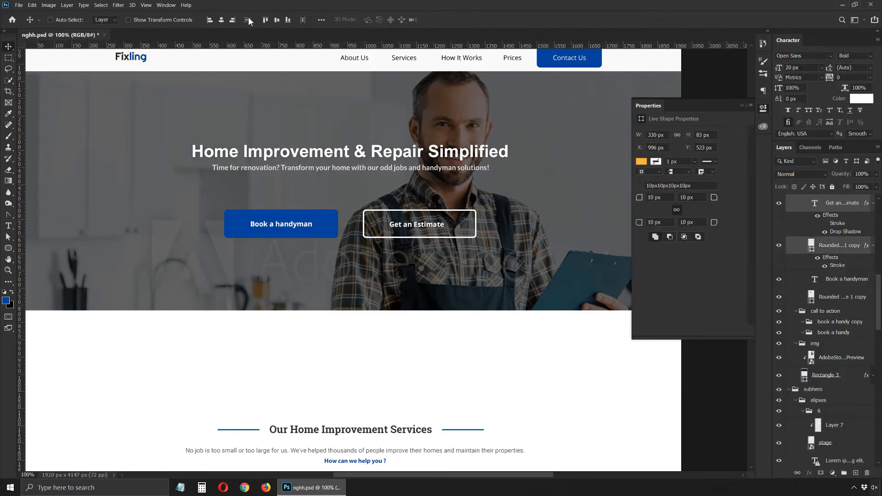
click(221, 20)
Collapse the layer effects listed under the hero title, label and button layers.
click(839, 215)
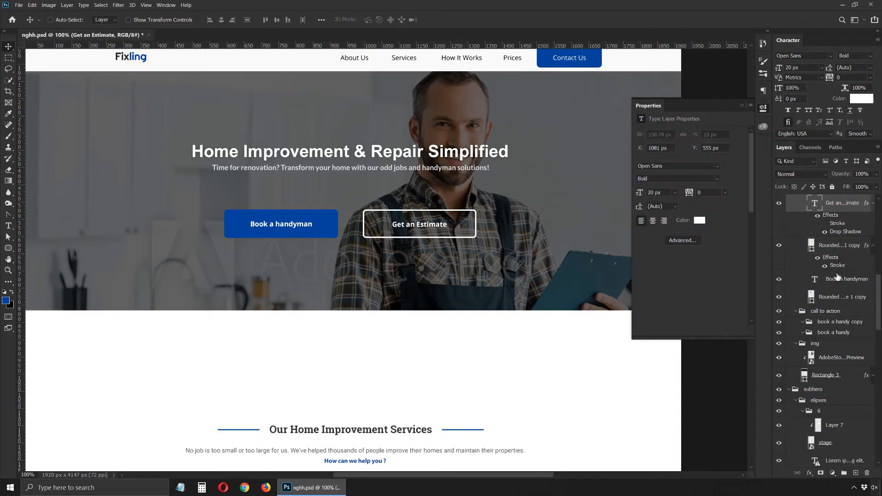
scroll(839, 278, up, 3)
click(840, 227)
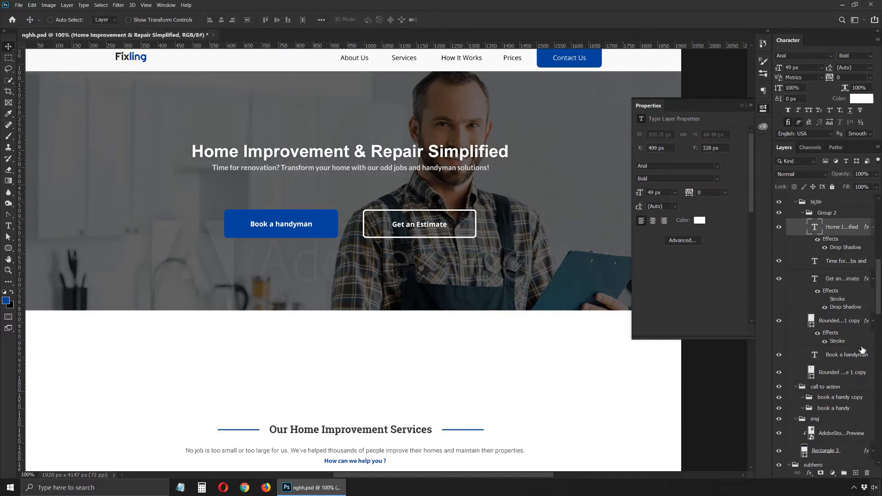
shift+click(845, 327)
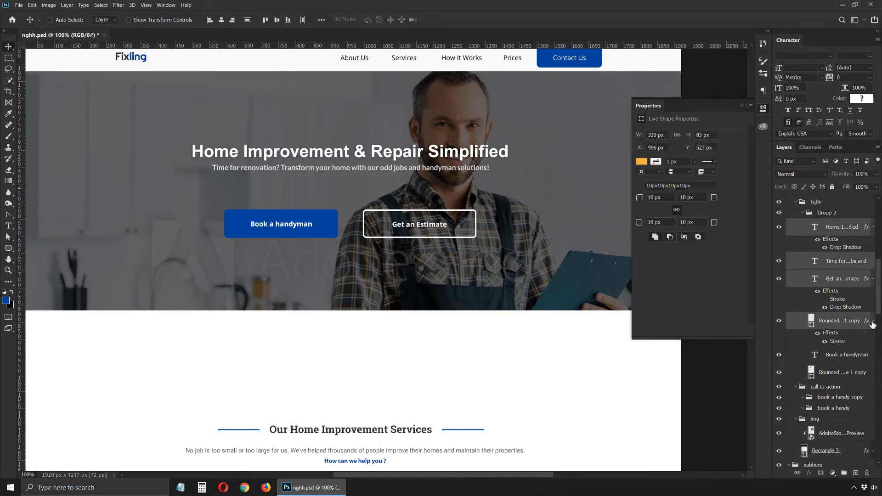
alt+click(872, 325)
click(845, 248)
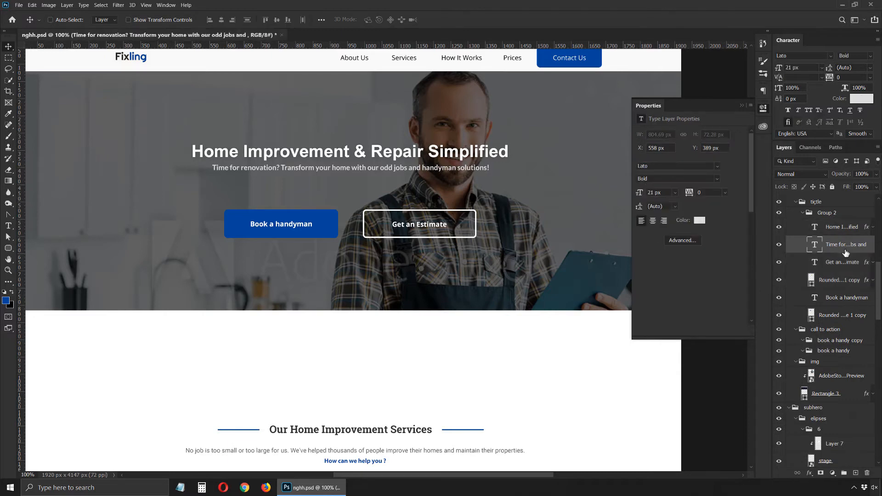
Collapse all layer groups down to the top-level page sections and select the hero area group.
scroll(817, 239, up, 3)
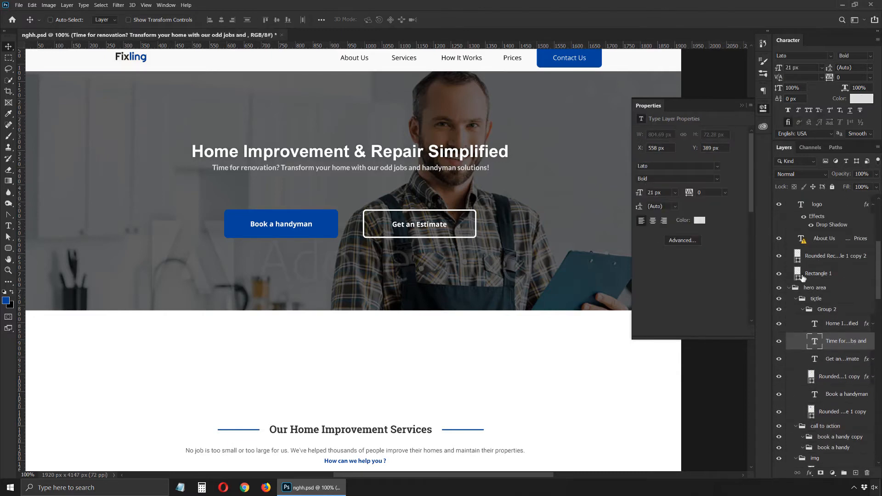
key(ctrl)
ctrl+click(790, 290)
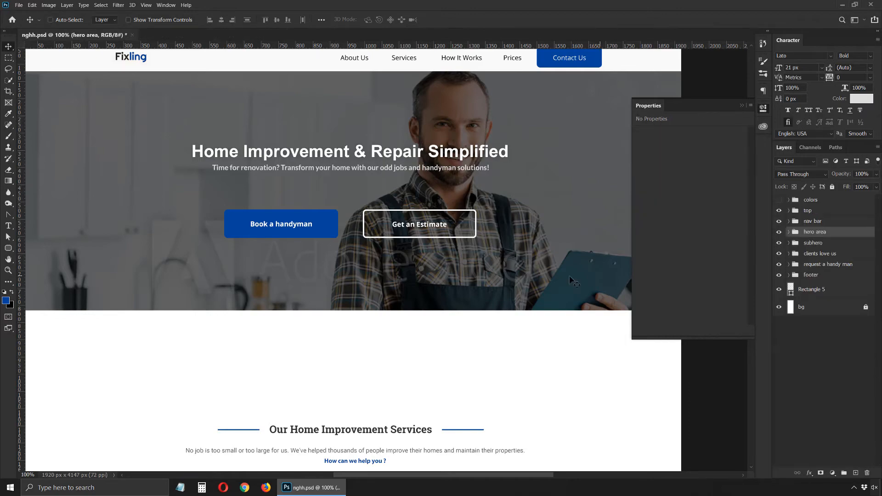
Centre the Get Started label horizontally and vertically on its blue button below the services.
key(space)
drag(406, 352, 427, 293)
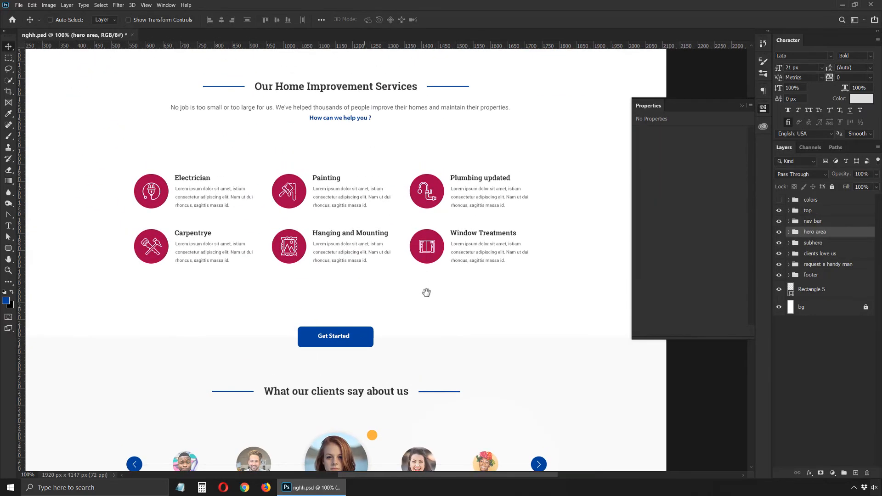
scroll(341, 347, up, 1)
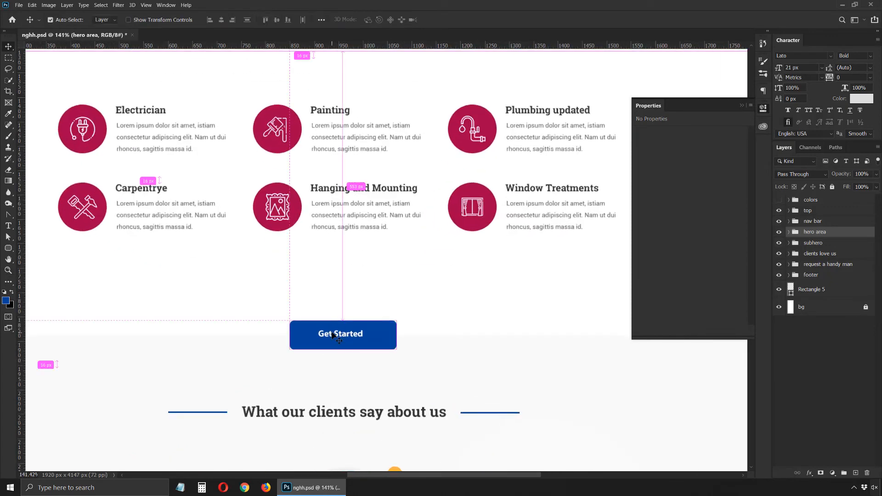
ctrl+click(337, 341)
ctrl+click(362, 335)
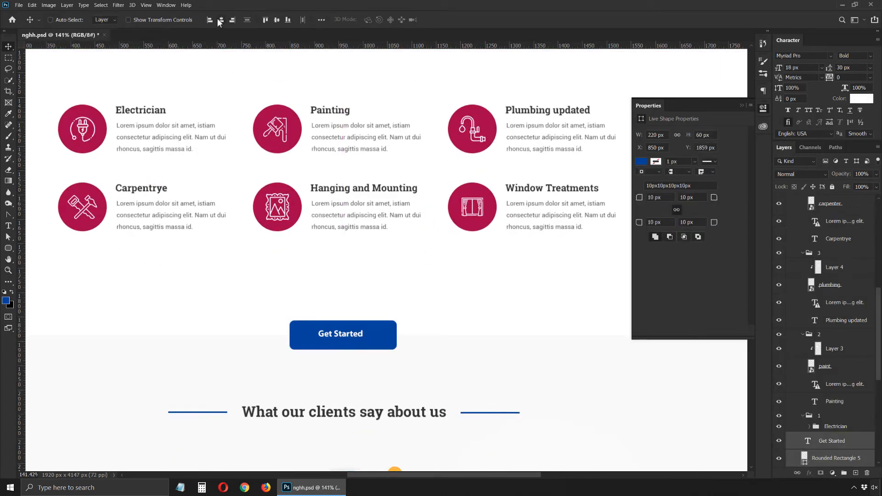
Hide the shape properties and select the thin line connecting the client portraits in the testimonials section.
scroll(292, 293, down, 1)
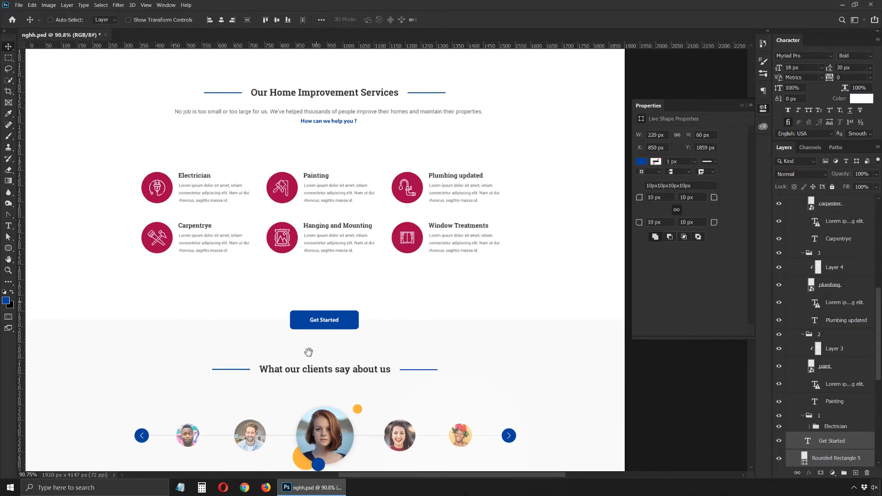
drag(305, 281, 302, 105)
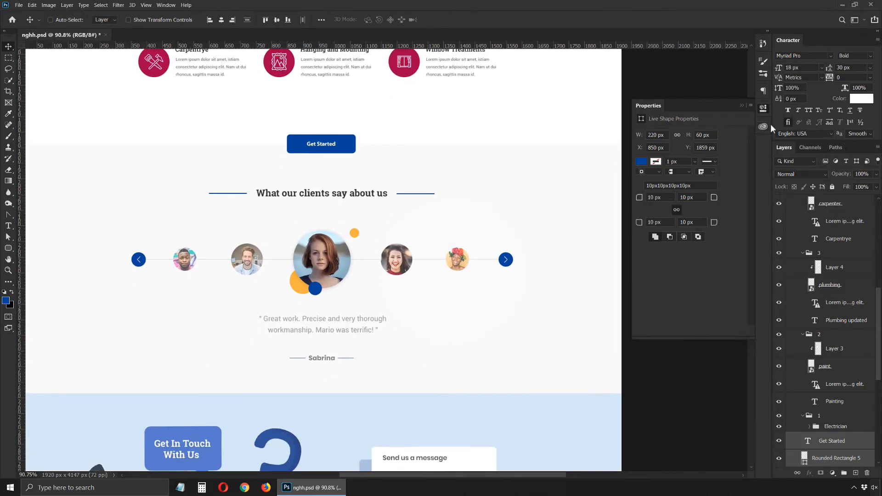
click(763, 109)
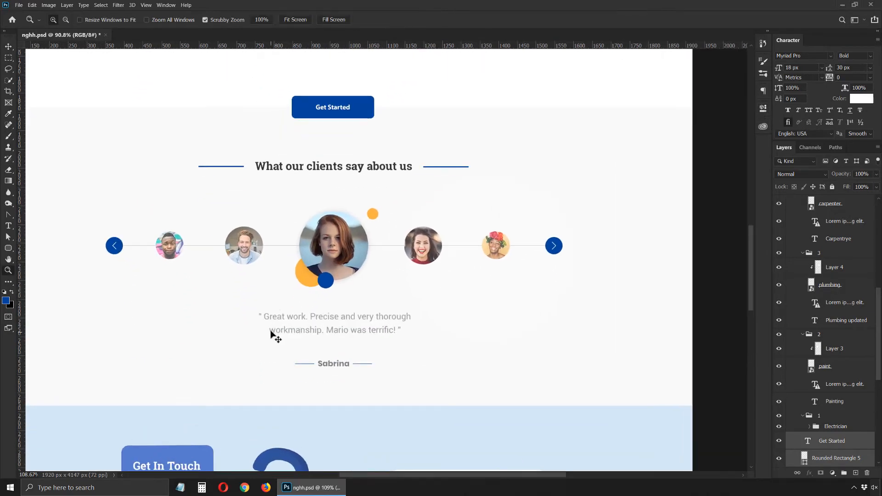
scroll(276, 335, up, 1)
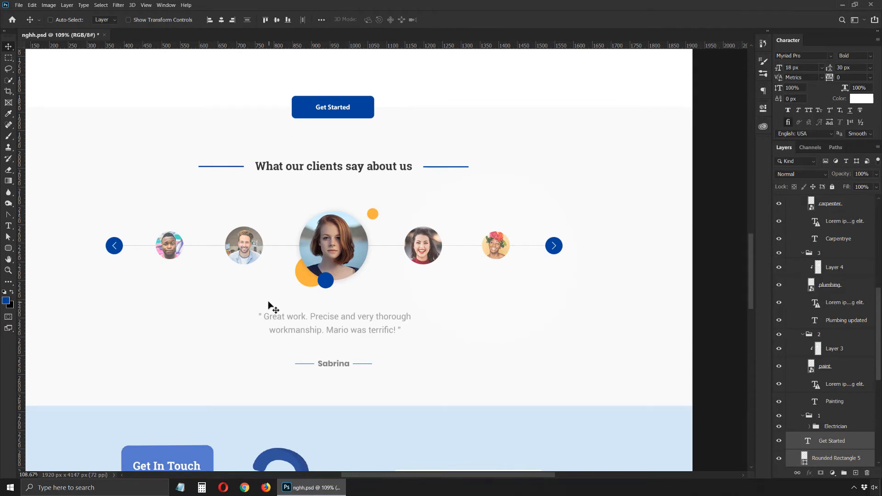
key(ctrl)
ctrl+click(198, 251)
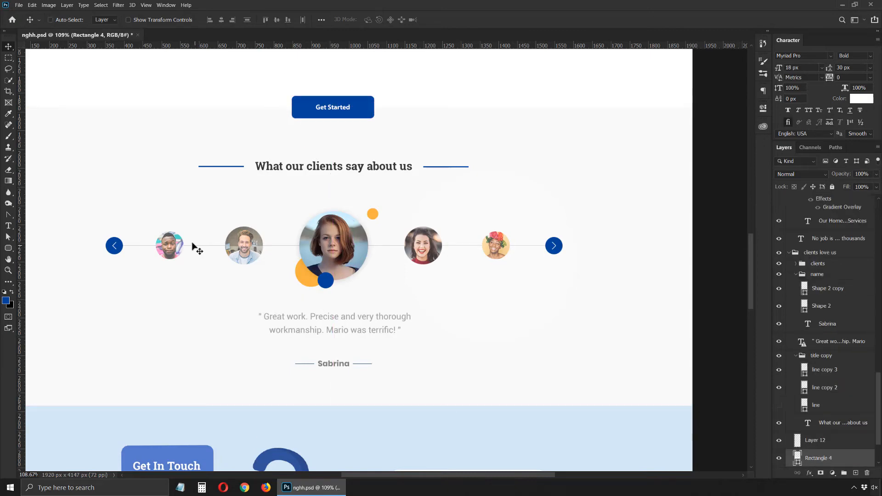
scroll(197, 248, up, 8)
ctrl+click(236, 270)
scroll(419, 342, down, 8)
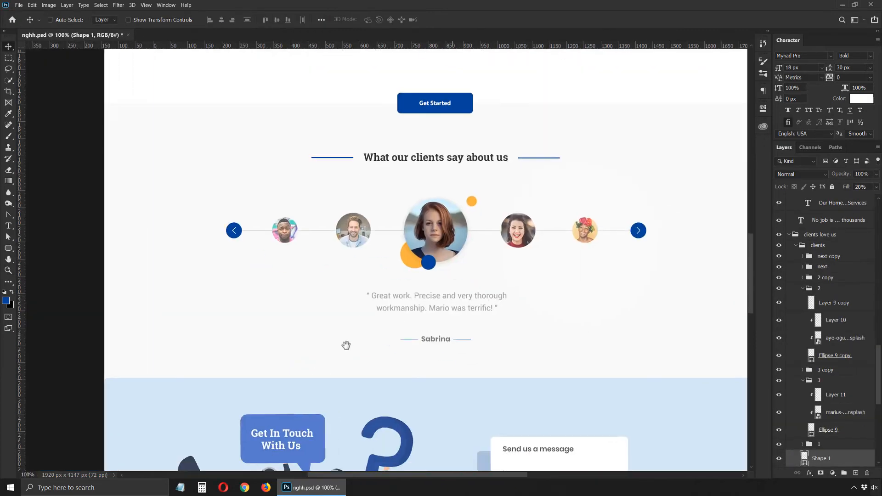
Raise the fill opacity of the line connecting the client portraits to 100%.
double_click(804, 461)
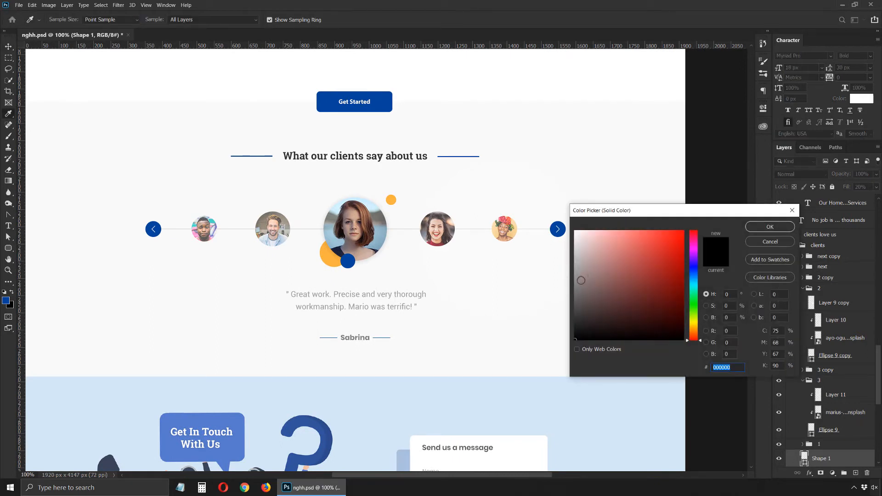
key(Escape)
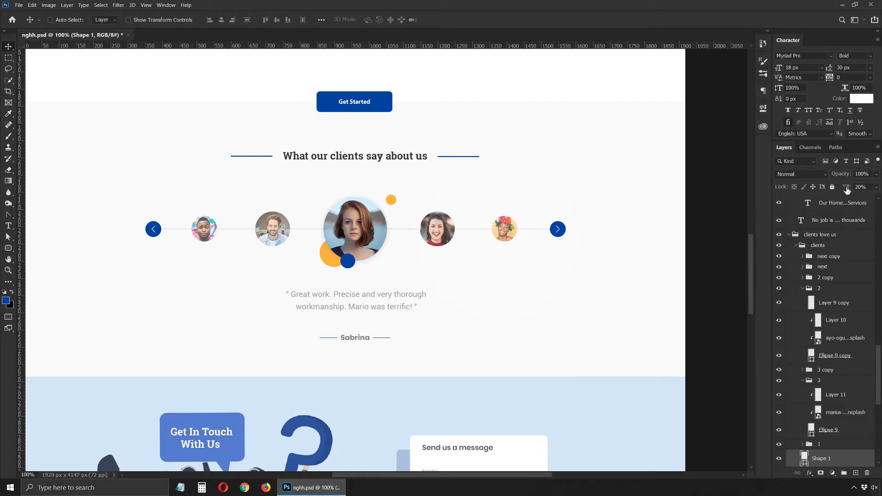
key(shift+Up)
key(shift+Up)
key(shift+Up)
key(shift+Up)
key(shift+Up)
key(shift+Up)
key(shift+Up)
key(shift+Up)
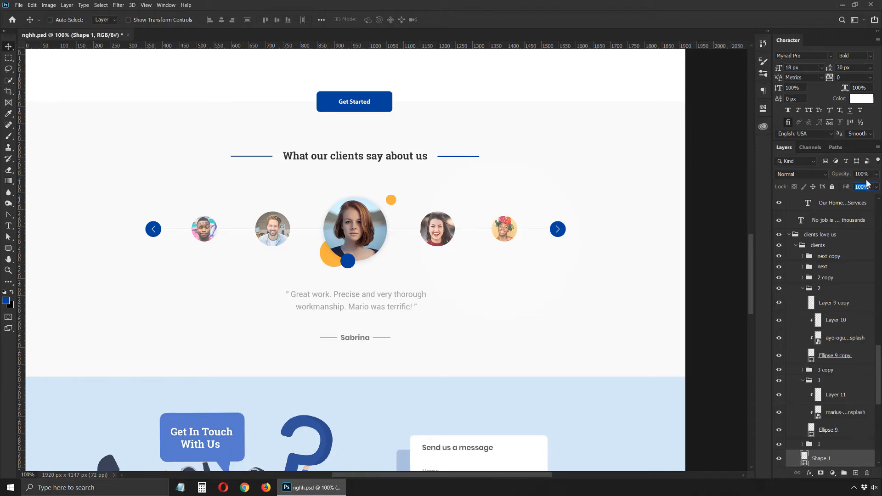
key(Return)
Recolour the line connecting the client portraits to a light grey, about #e3e3e3.
double_click(804, 458)
drag(590, 288, 554, 254)
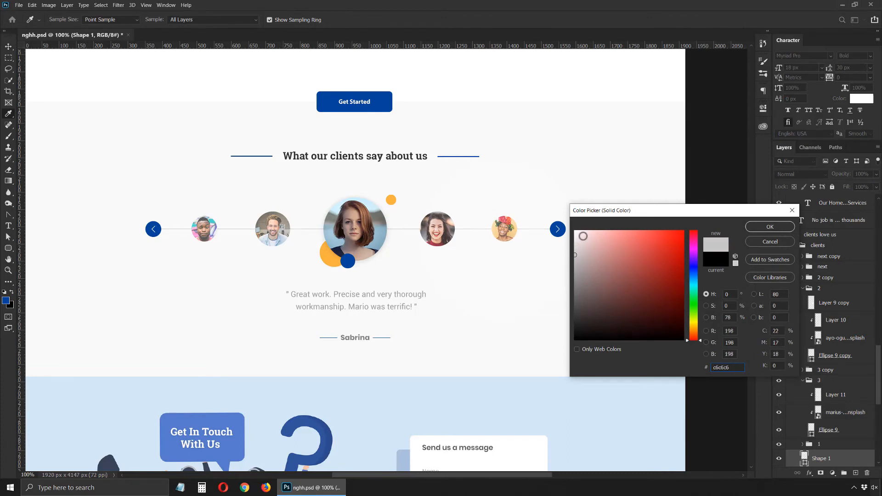
click(575, 243)
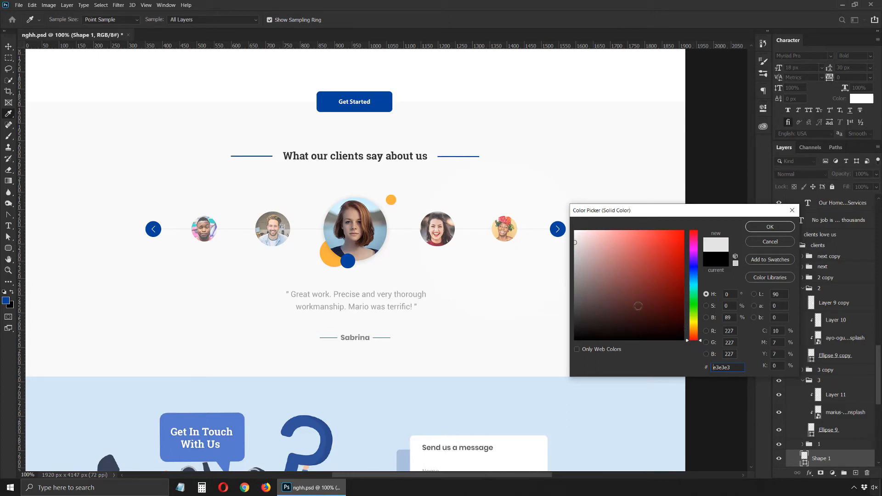
click(573, 246)
click(765, 227)
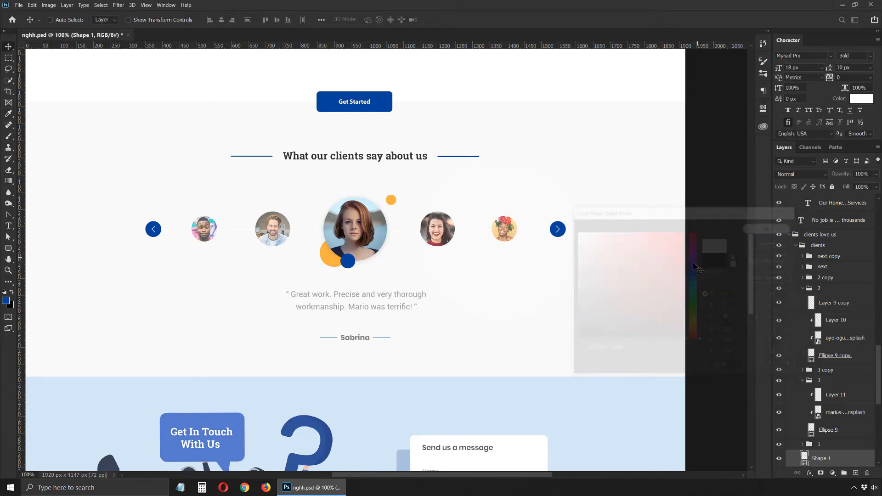
Compare the connecting line before and after its fill and colour edits using the history, ending on the latest state.
click(764, 43)
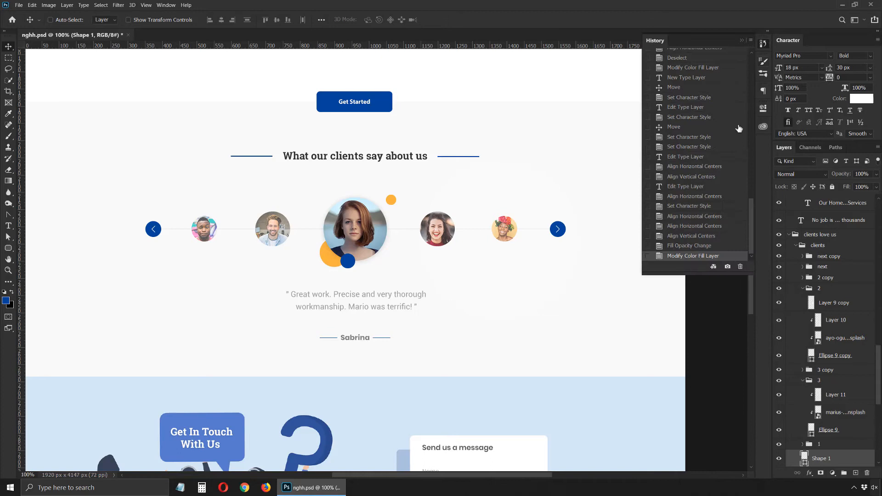
click(694, 237)
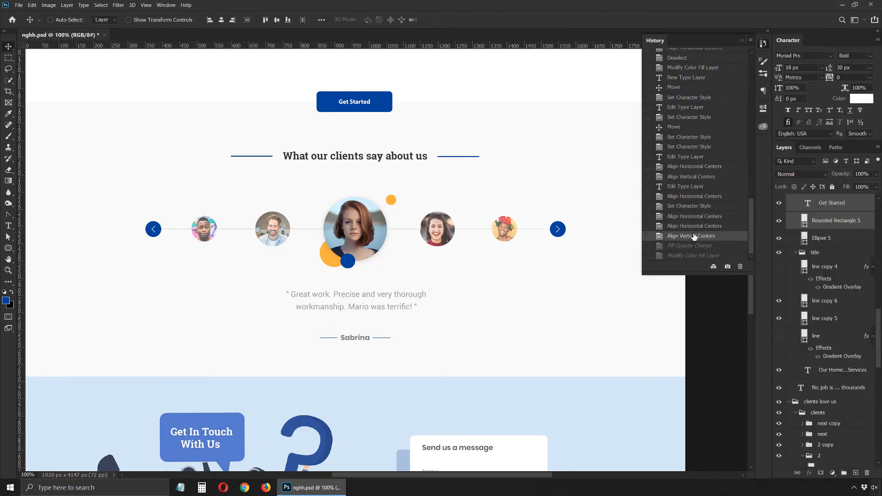
click(691, 256)
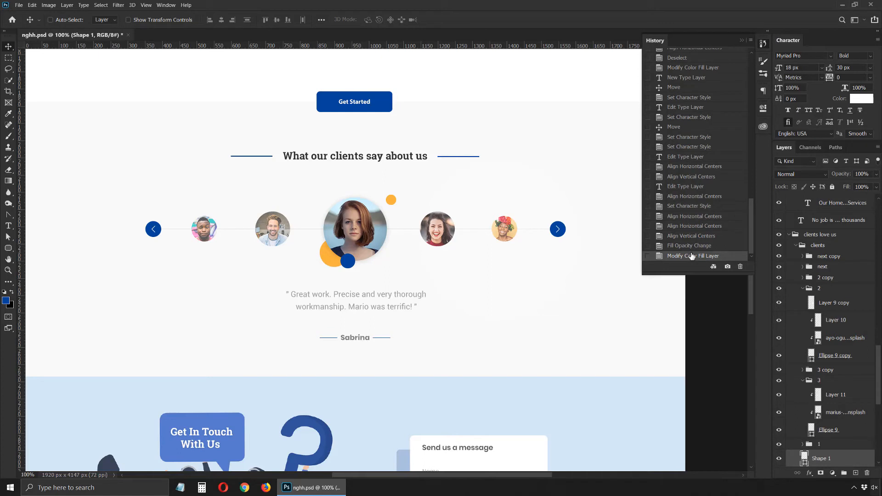
Show the guides and check the alignment of both carousel arrows against them with small marquee selections, then deselect and close the history.
key(ctrl+semicolon)
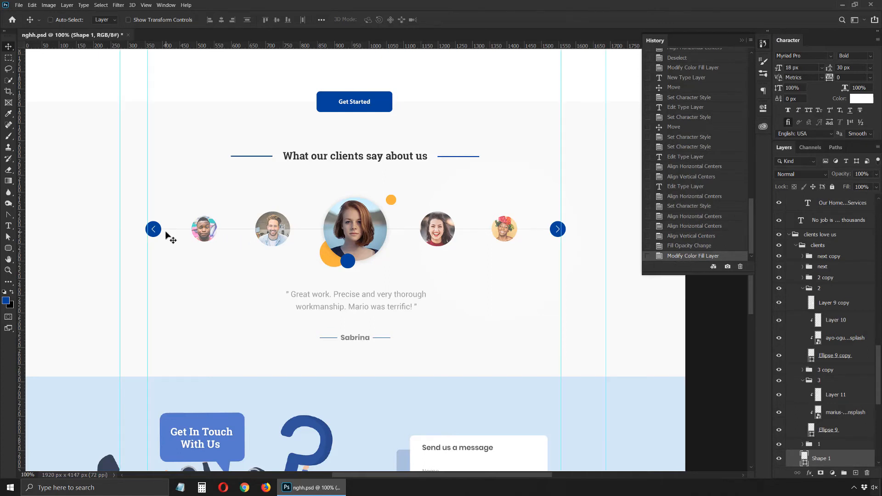
key(m)
drag(142, 220, 147, 236)
drag(562, 222, 566, 241)
key(ctrl+d)
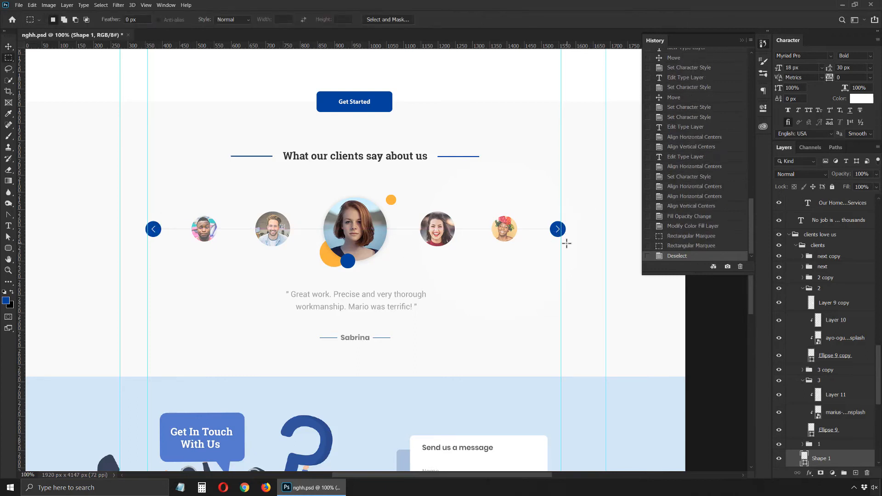
key(v)
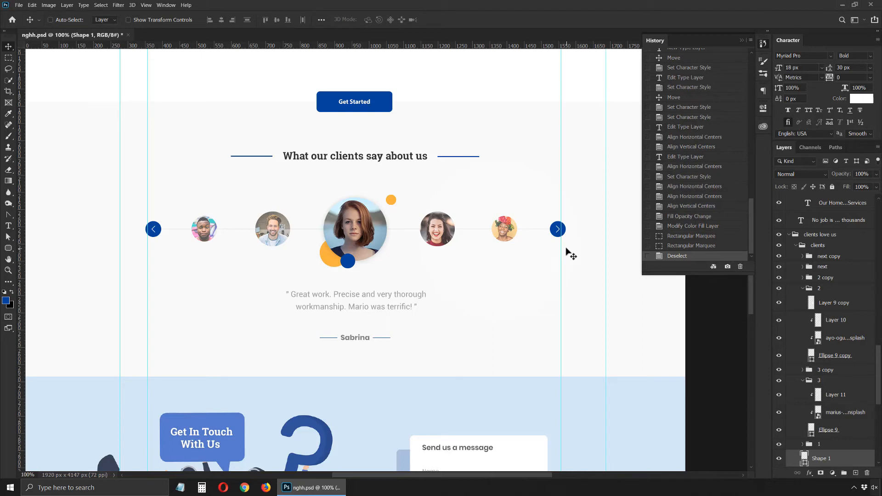
click(763, 44)
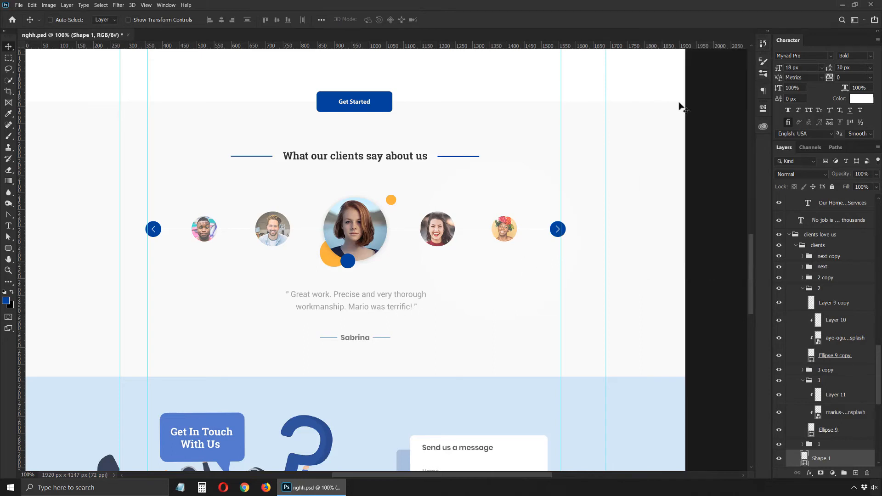
ctrl+click(408, 299)
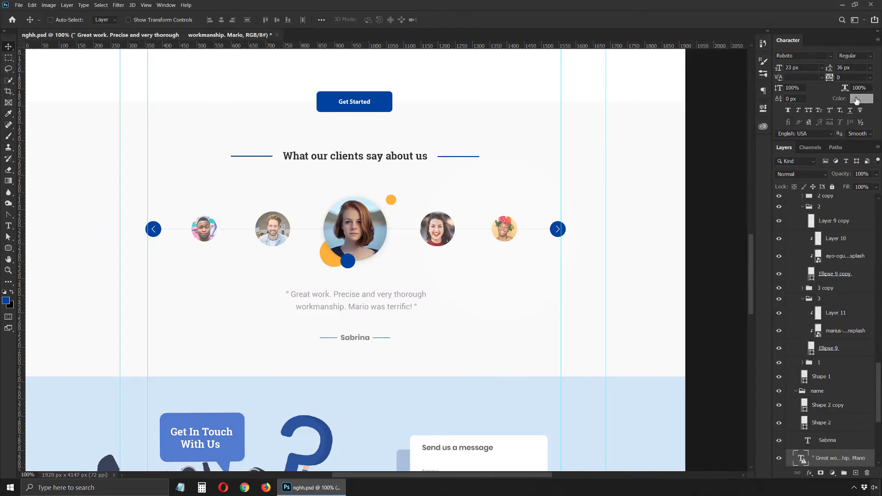
click(857, 100)
click(458, 199)
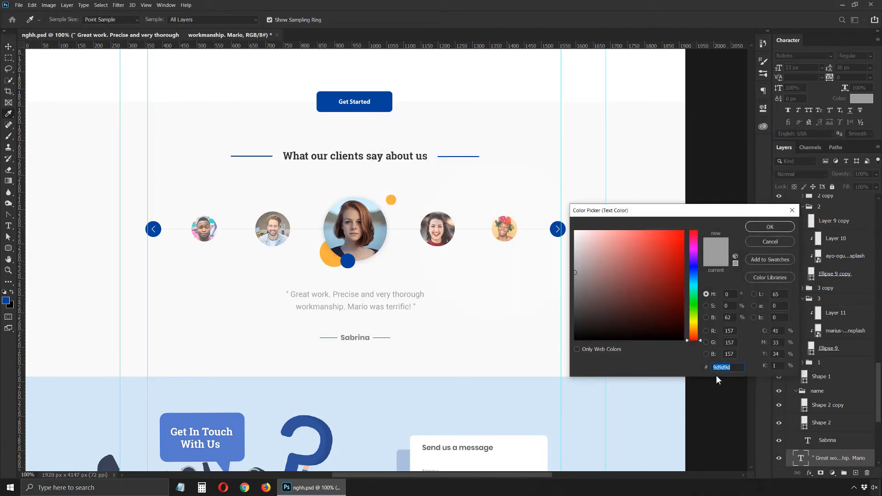
text(33)
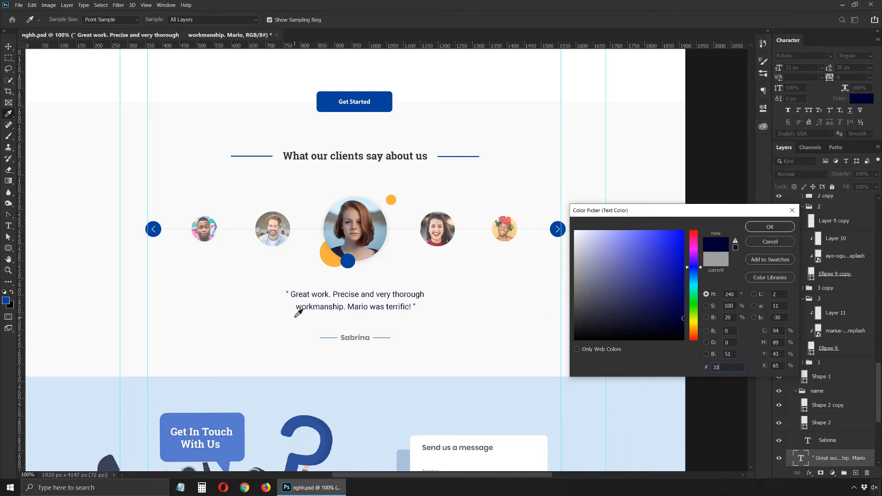
key(Escape)
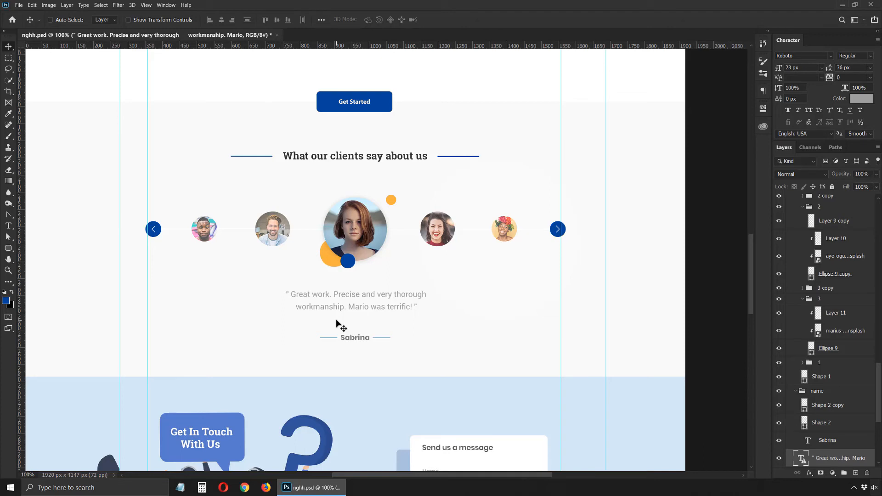
Set the testimonial quote's text colour to #333.
click(862, 98)
click(451, 196)
text(333)
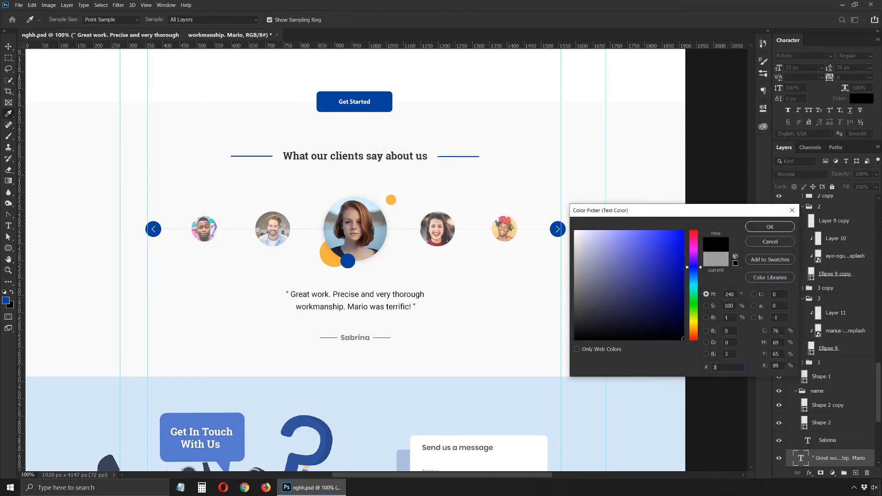
click(759, 225)
Set the text colour of the client's name below the testimonial quote to #333.
ctrl+click(356, 338)
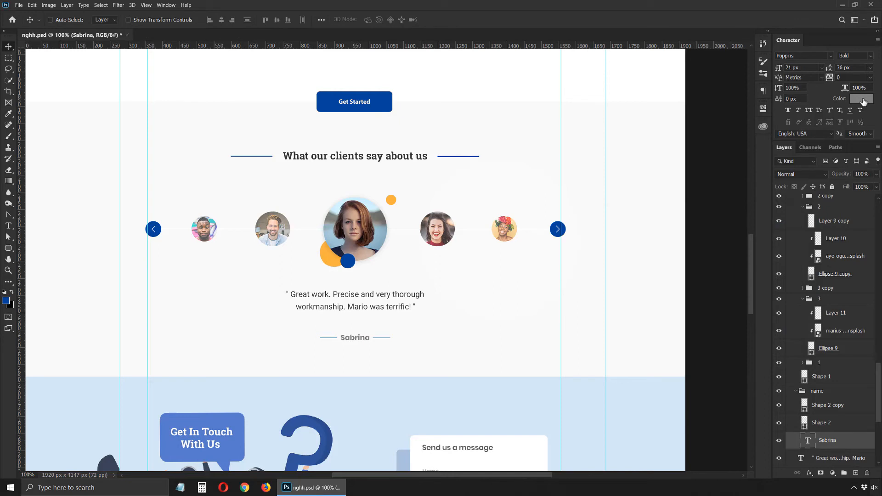
click(863, 102)
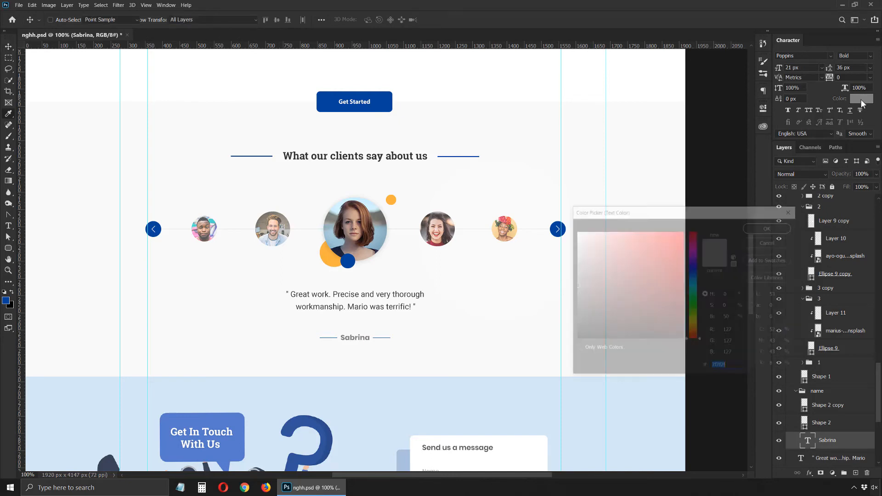
text(333)
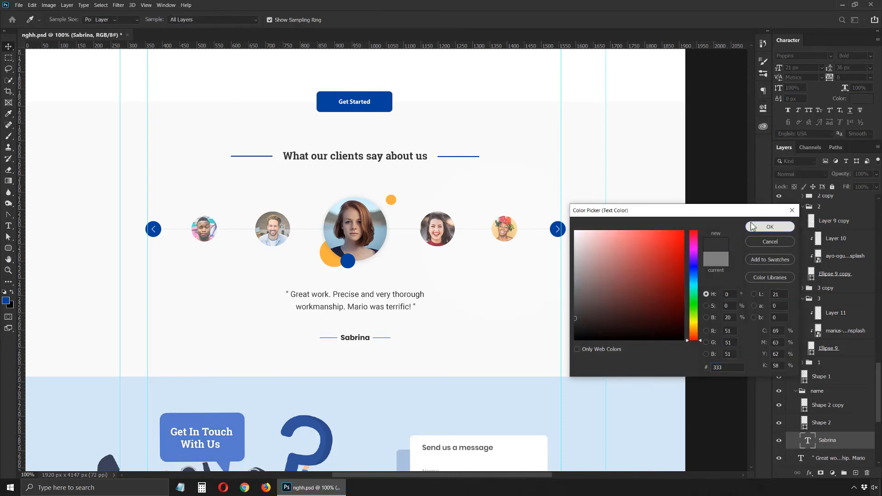
click(752, 226)
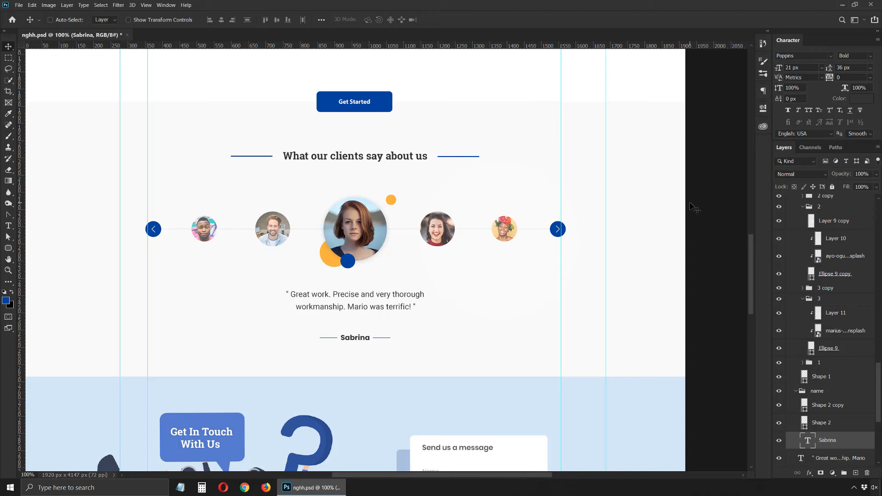
Hide the guides and review the page from the header through the services and testimonials down to the contact section.
ctrl+click(332, 261)
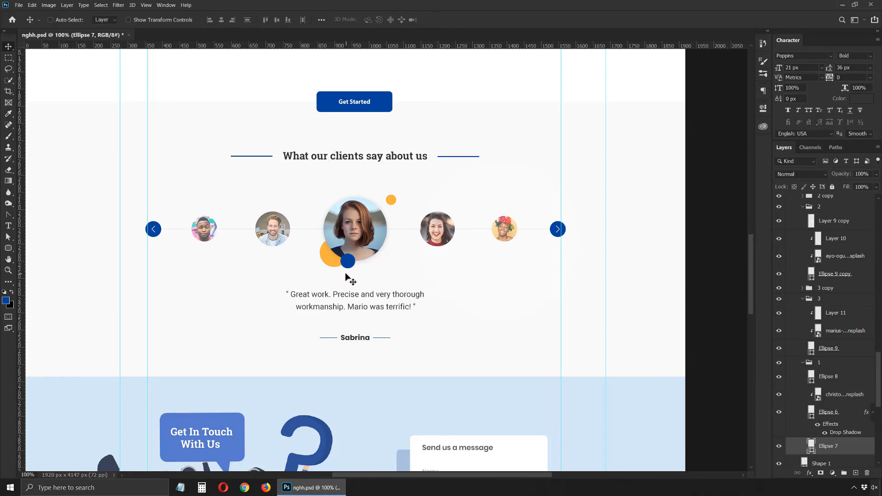
scroll(346, 274, up, 10)
drag(372, 370, 373, 173)
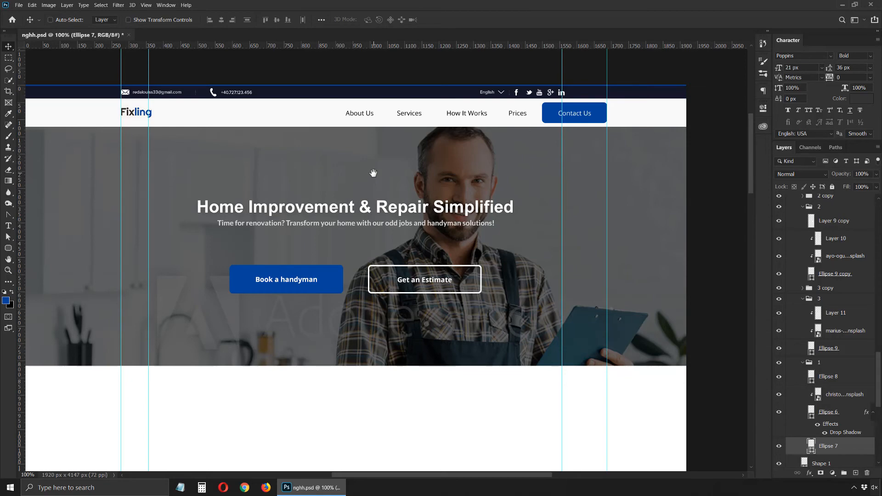
scroll(373, 173, down, 10)
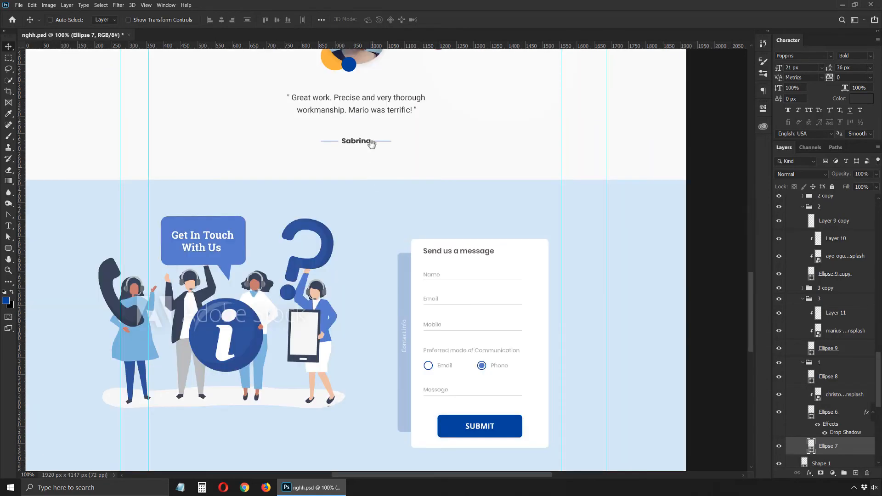
drag(372, 143, 364, 340)
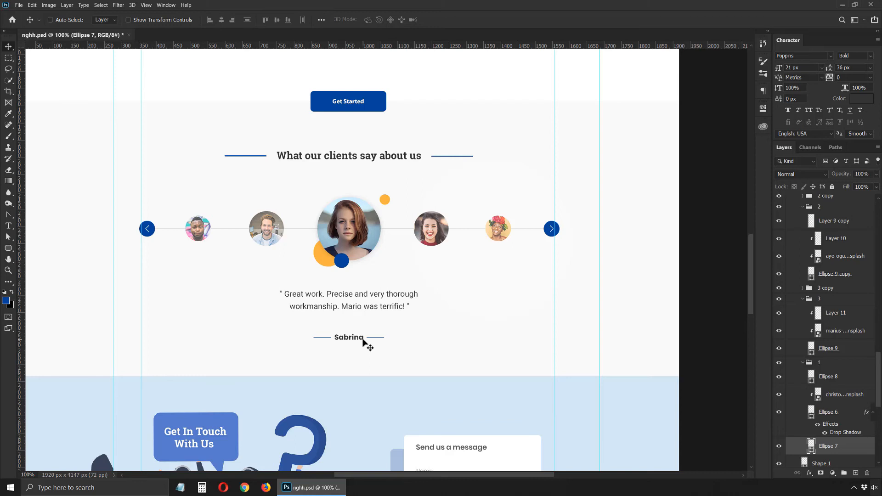
key(ctrl+semicolon)
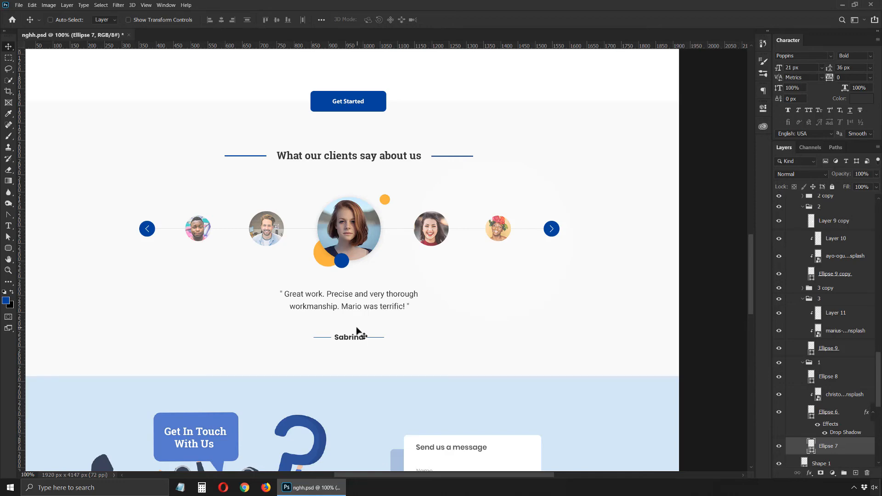
drag(374, 173, 333, 377)
drag(348, 299, 447, 74)
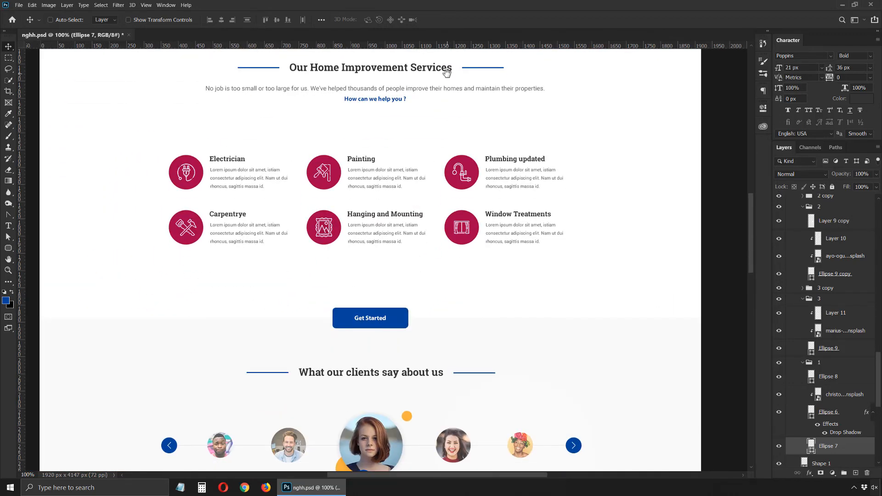
drag(396, 311, 386, 161)
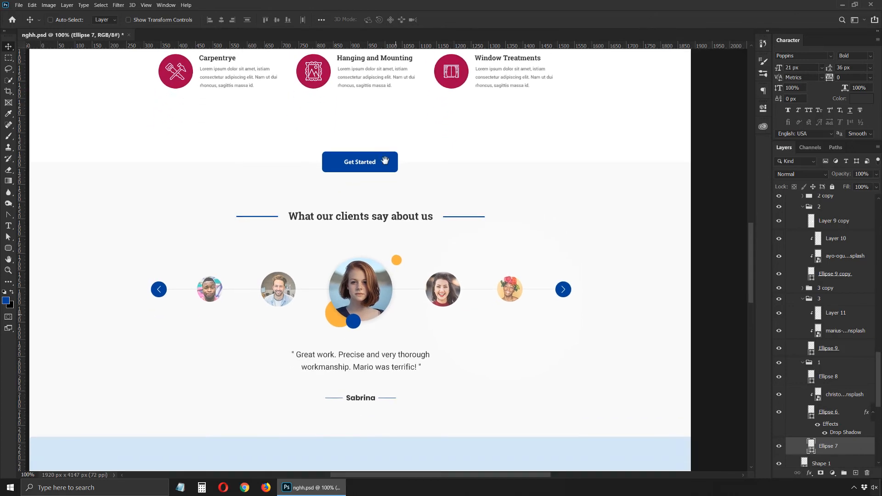
drag(371, 256, 385, 152)
drag(365, 345, 354, 232)
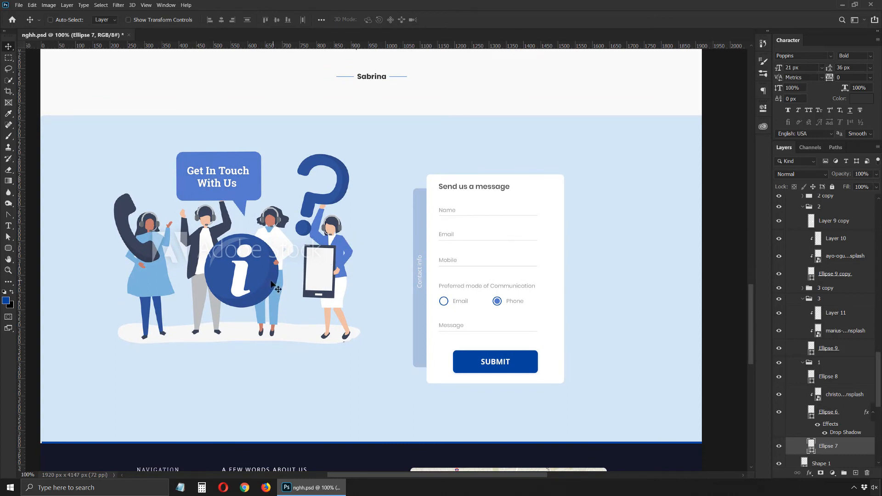
Inspect the contact section's speech-bubble heading, illustration and message form up close, picking individual layers.
ctrl+click(242, 283)
ctrl+click(220, 177)
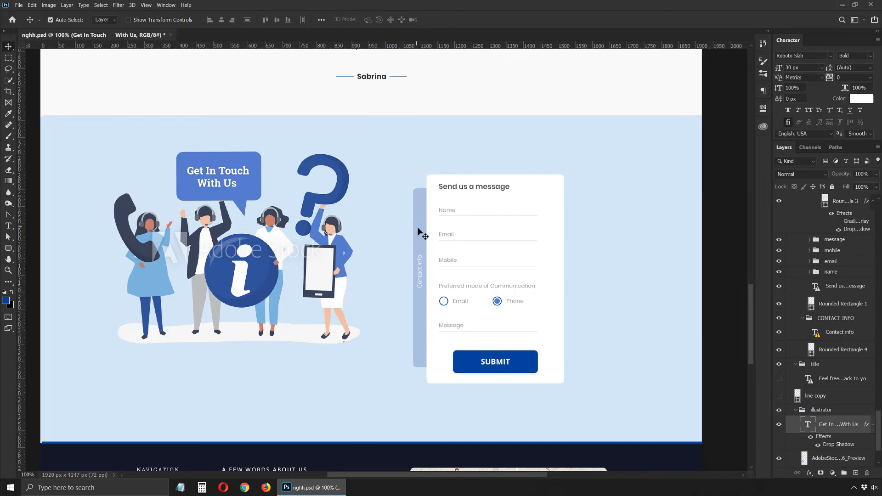
ctrl+click(460, 209)
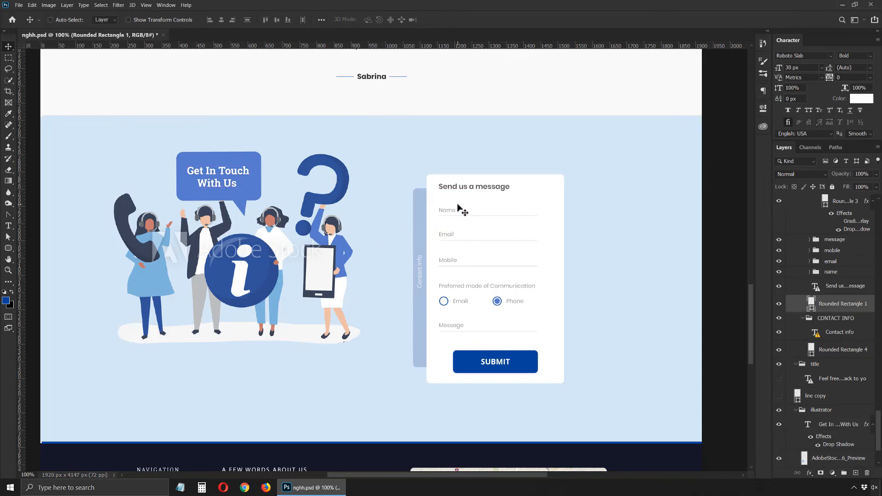
key(z)
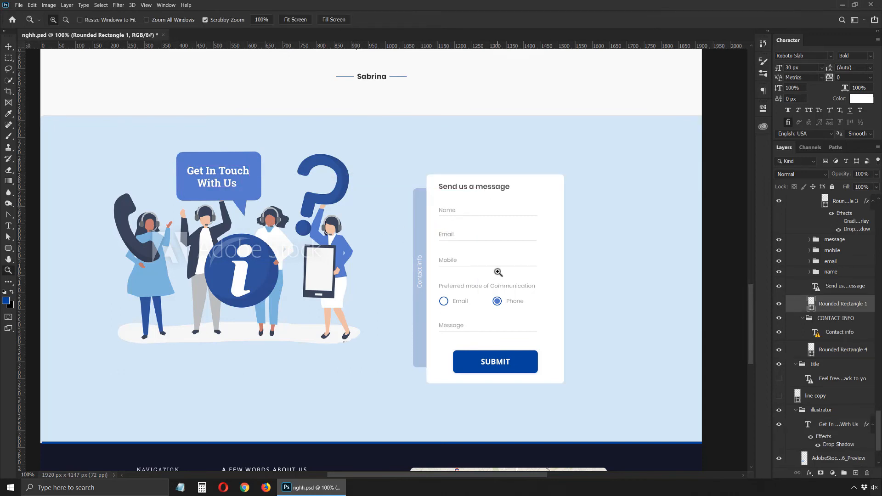
drag(498, 274, 402, 256)
key(v)
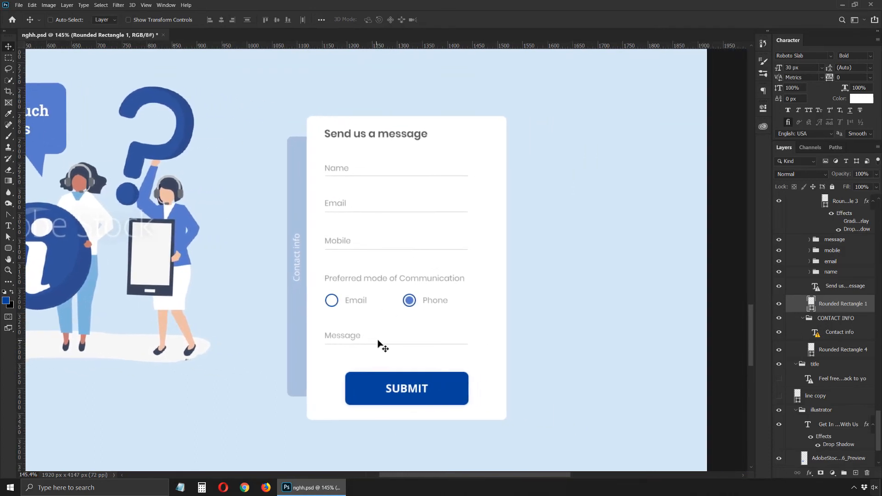
ctrl+click(343, 207)
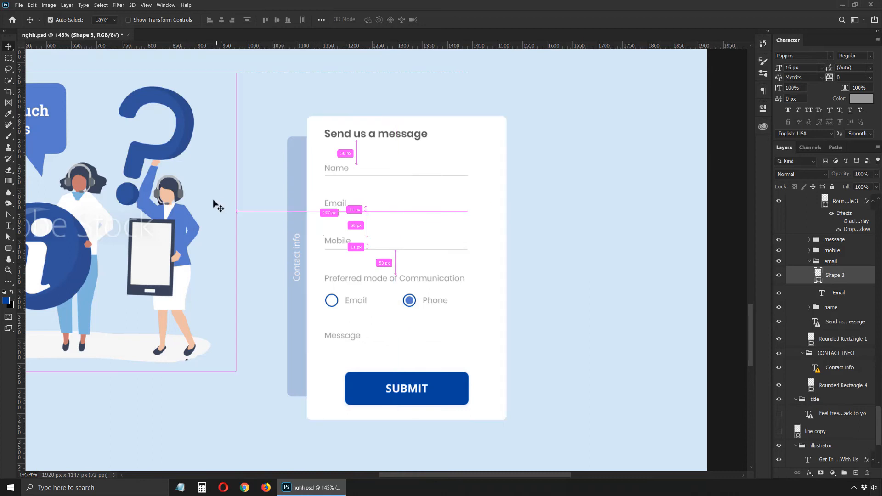
Try shifting the pale blue Contact info strip beside the message form, and undo the move.
ctrl+click(301, 214)
mouse_move(299, 211)
mouse_down()
mouse_move(247, 202)
mouse_move(288, 200)
mouse_up()
key(ctrl+z)
drag(286, 233, 363, 248)
drag(386, 235, 398, 241)
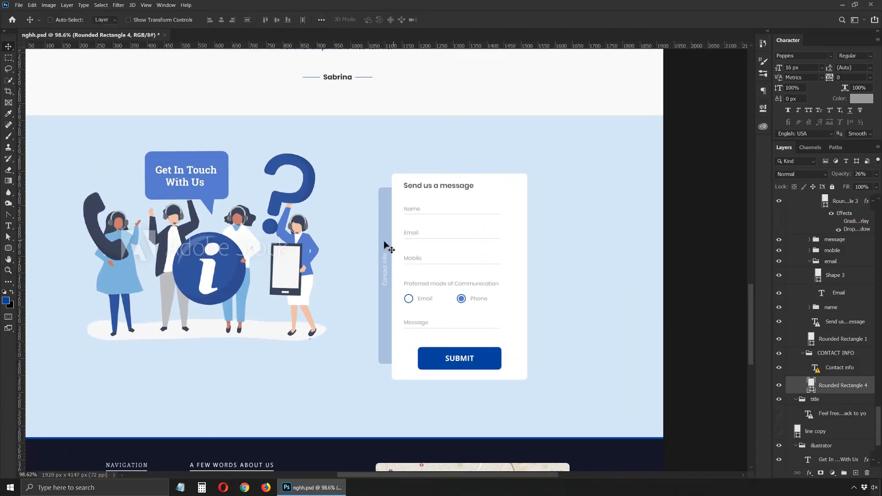
Compare the illustration, submit button and Contact info strip using rough marquee selections, and clear the selection.
key(m)
drag(185, 374, 319, 401)
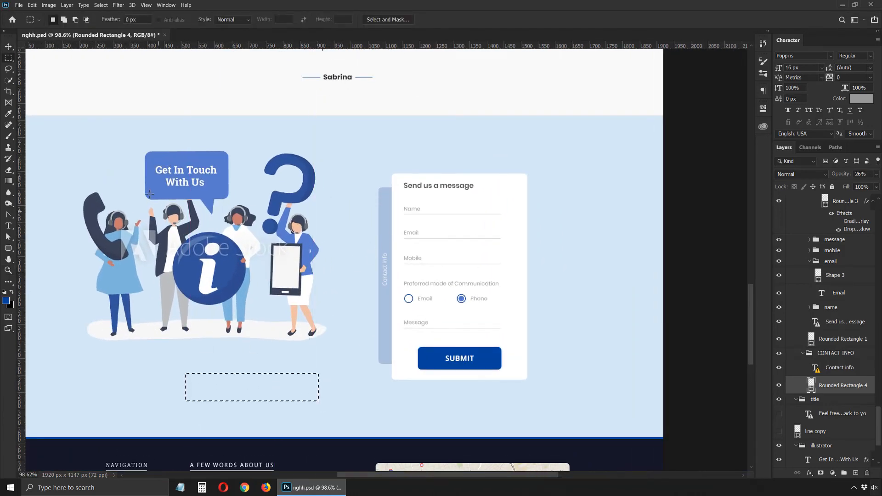
drag(149, 190, 284, 337)
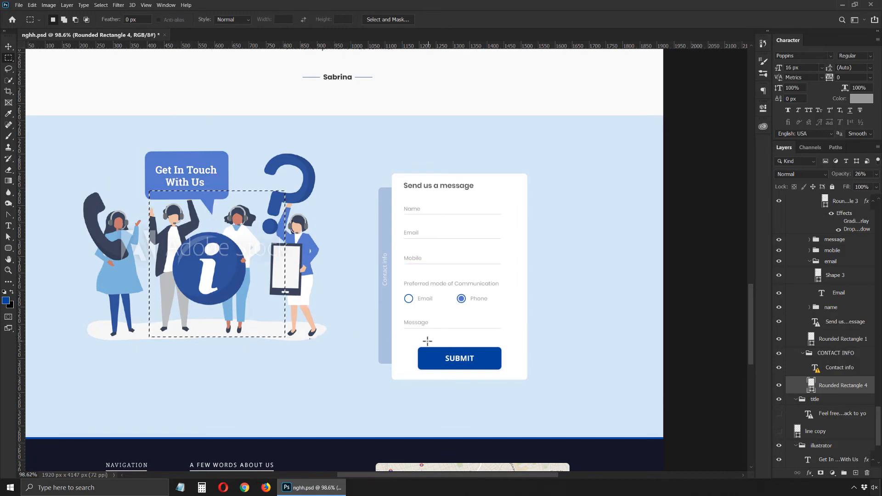
drag(425, 341, 508, 359)
click(508, 361)
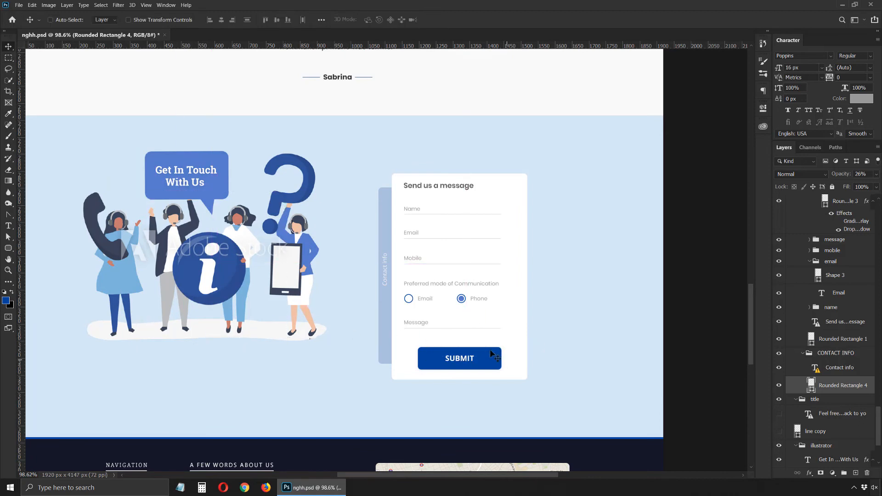
drag(379, 232, 398, 301)
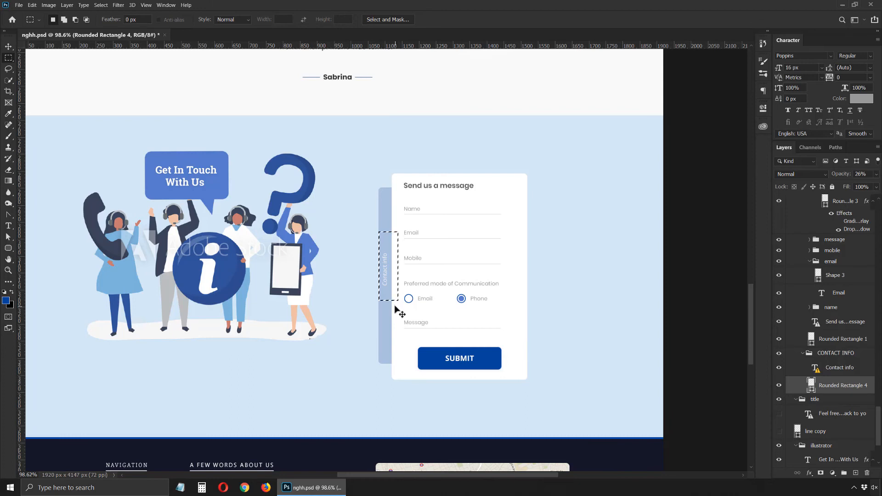
click(395, 309)
key(v)
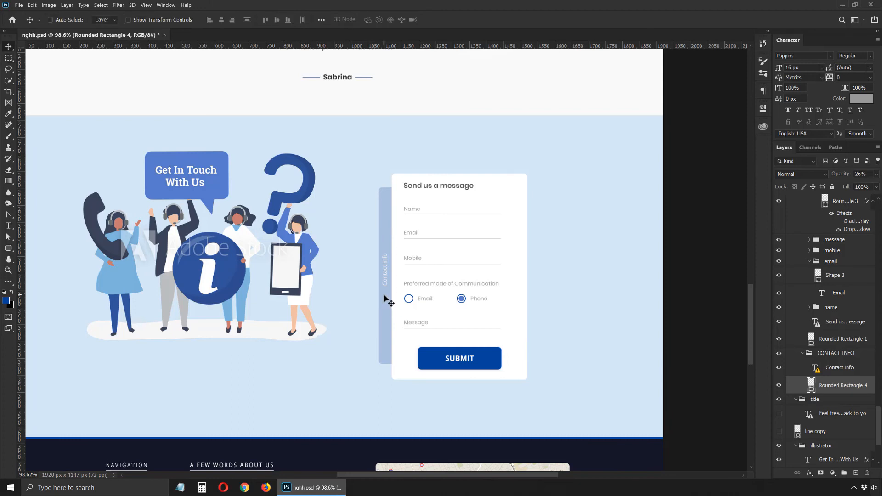
Add a vertical guide at the right end of the footer's bottom links, flush with Contact Me.
drag(376, 297, 415, 107)
drag(370, 216, 353, 262)
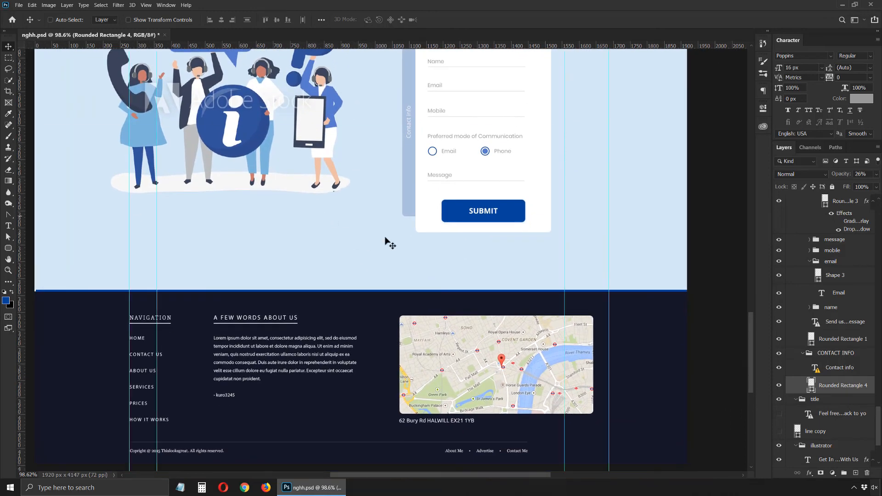
drag(577, 191, 422, 344)
drag(423, 344, 407, 338)
drag(436, 354, 464, 277)
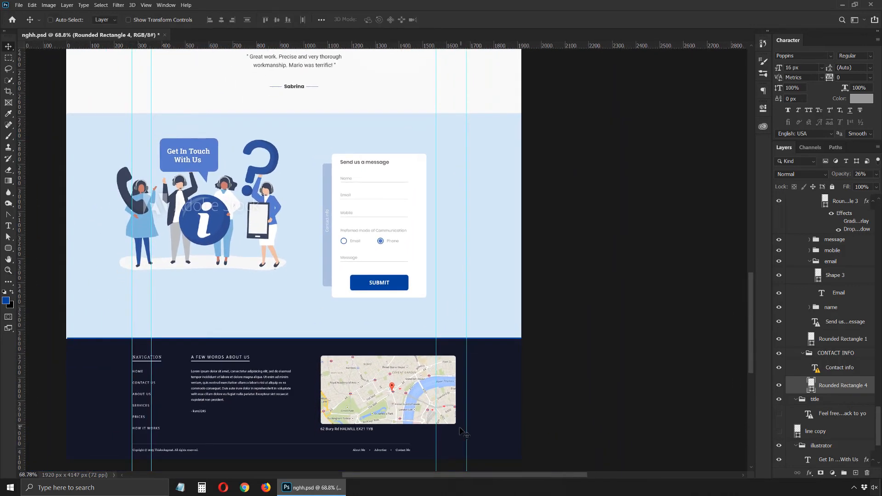
ctrl+click(408, 451)
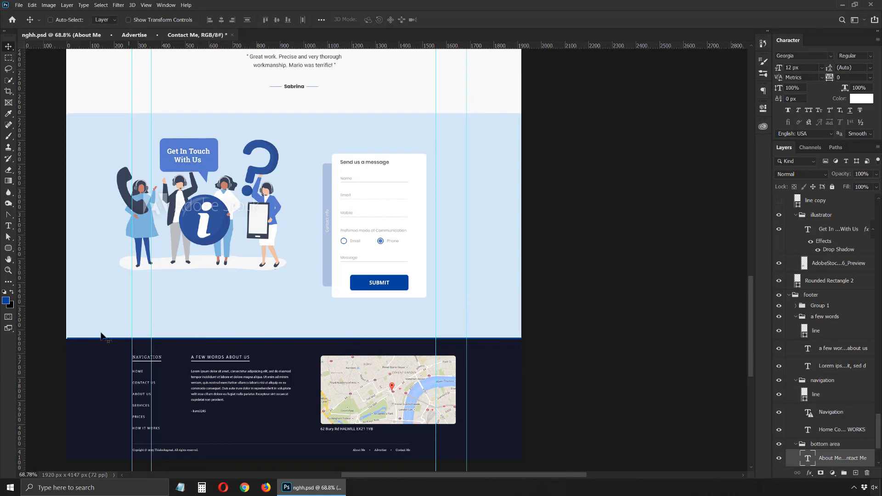
drag(18, 356, 409, 373)
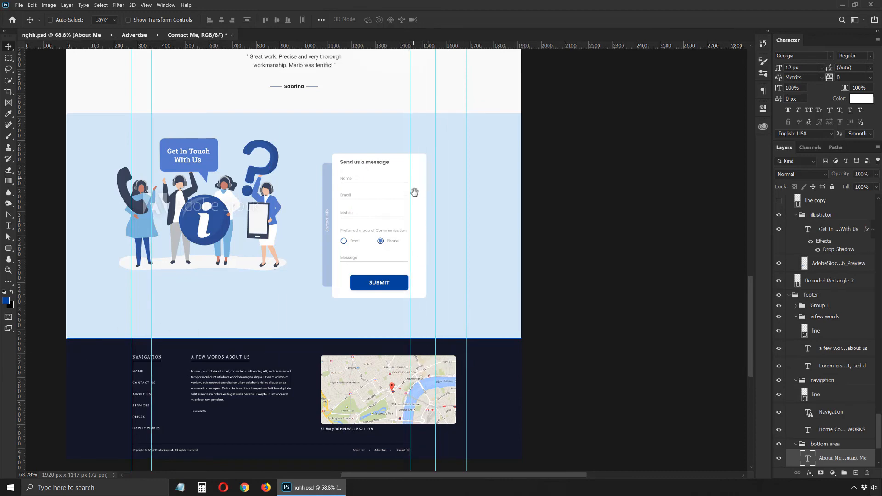
Check the carousel arrow, message form and footer's Contact Me link against the vertical guides with marquee selections, then deselect.
drag(413, 191, 396, 307)
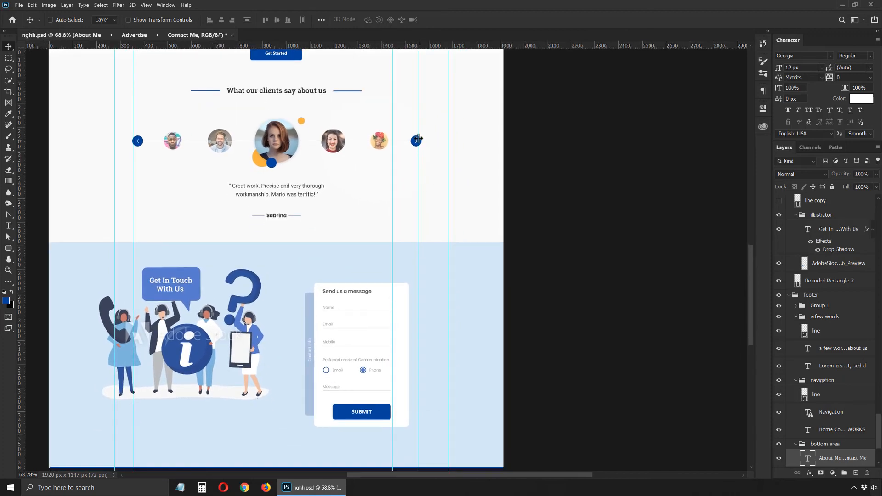
key(m)
drag(405, 131, 429, 151)
drag(392, 311, 414, 361)
drag(397, 374, 399, 181)
key(ctrl+d)
drag(385, 367, 404, 396)
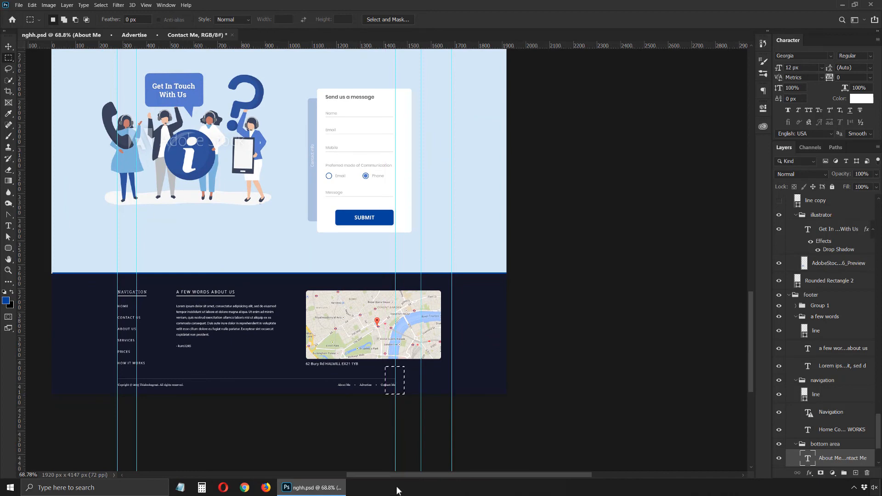
key(ctrl+d)
Examine the alignment of the footer columns, map and bottom links against the guides, then hide the guides.
key(v)
key(z)
drag(286, 377, 312, 384)
key(v)
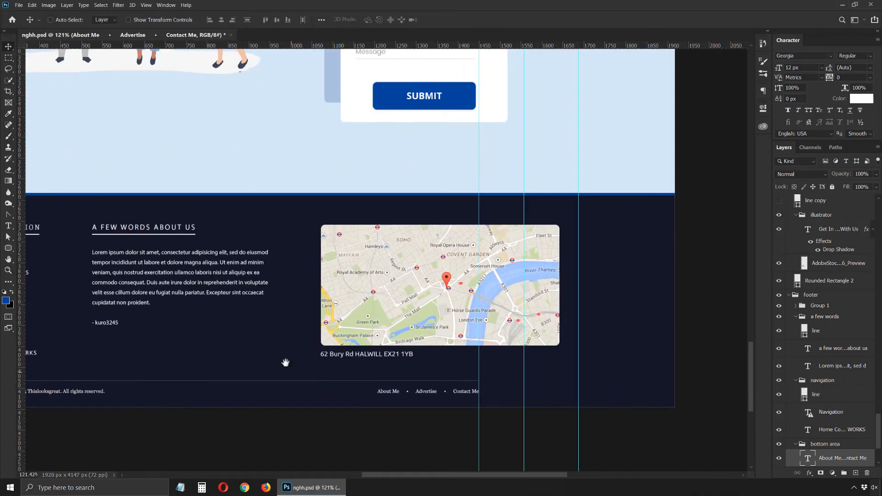
drag(289, 330, 398, 363)
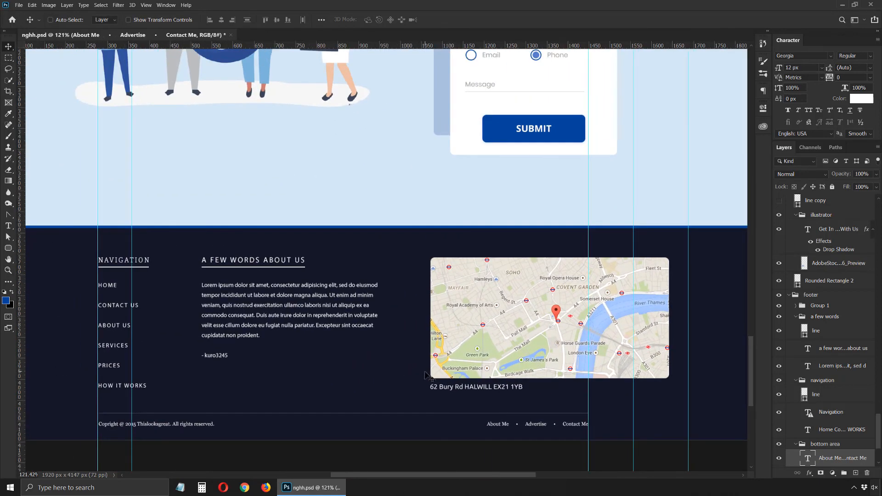
key(ctrl+semicolon)
Examine the footer's copyright line, navigation and text columns up close, and the spacing between the map address and bottom links.
key(t)
scroll(115, 429, up, 5)
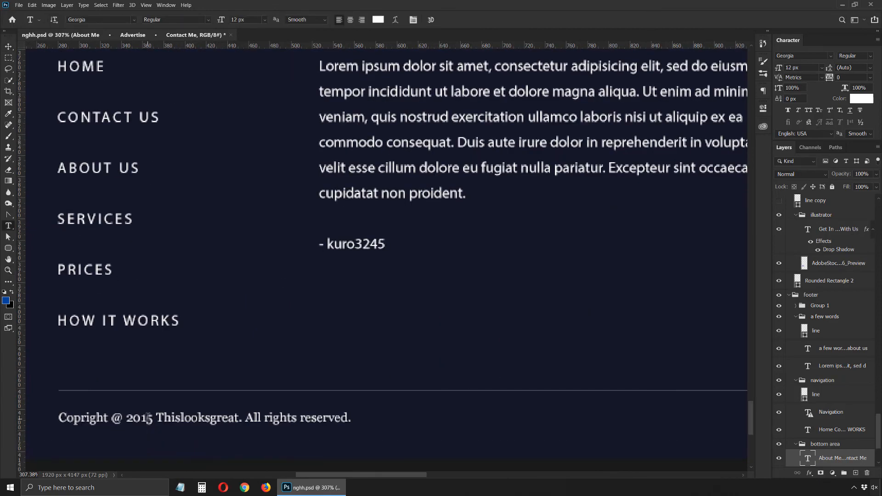
scroll(268, 339, down, 4)
drag(321, 266, 262, 292)
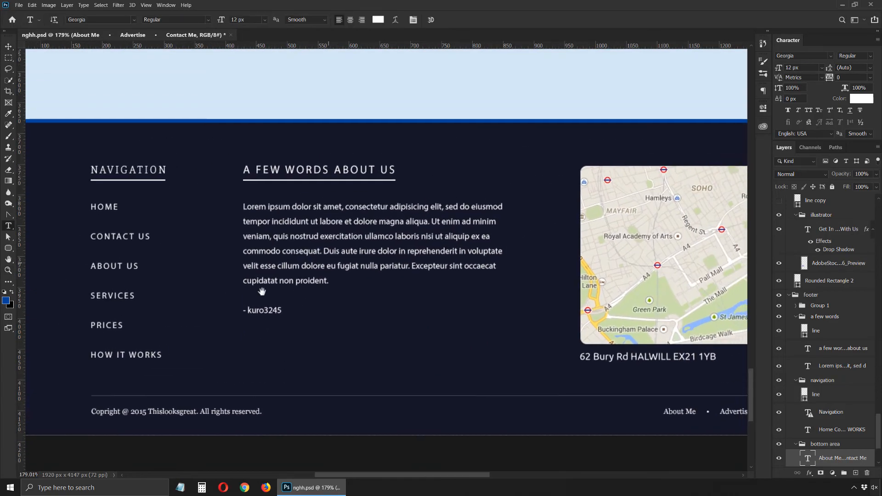
scroll(262, 292, down, 2)
key(z)
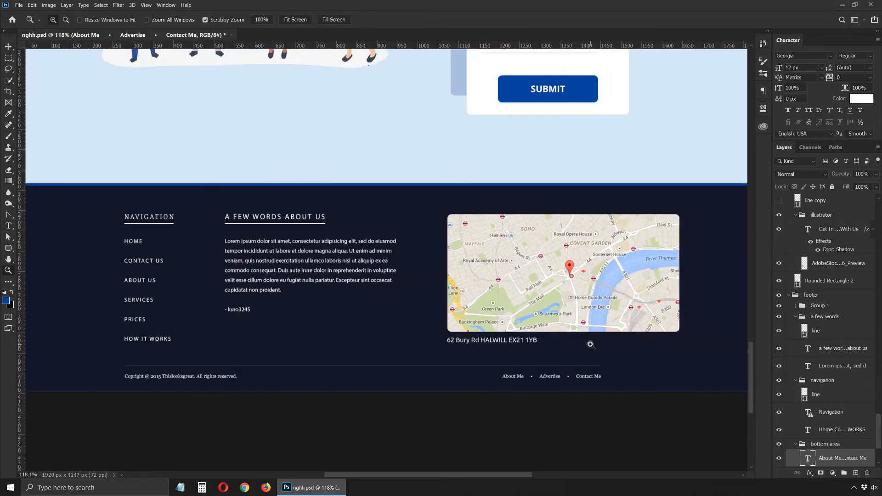
drag(590, 345, 609, 357)
drag(452, 343, 562, 338)
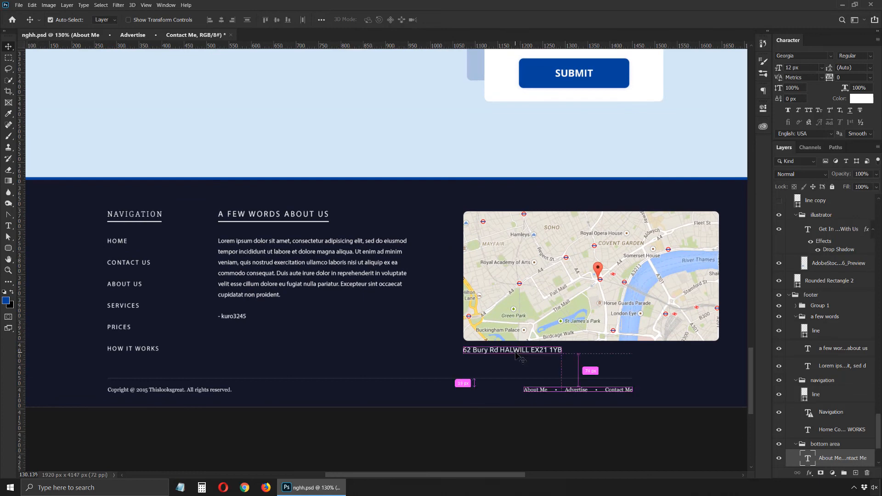
Select the footer's address text and the map image layer in turn to inspect them, and examine the footer as a whole.
ctrl+click(515, 353)
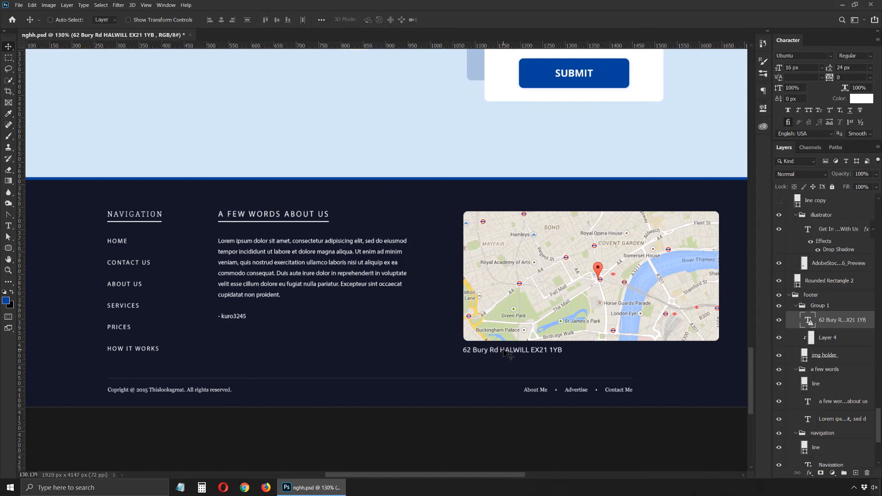
ctrl+click(517, 325)
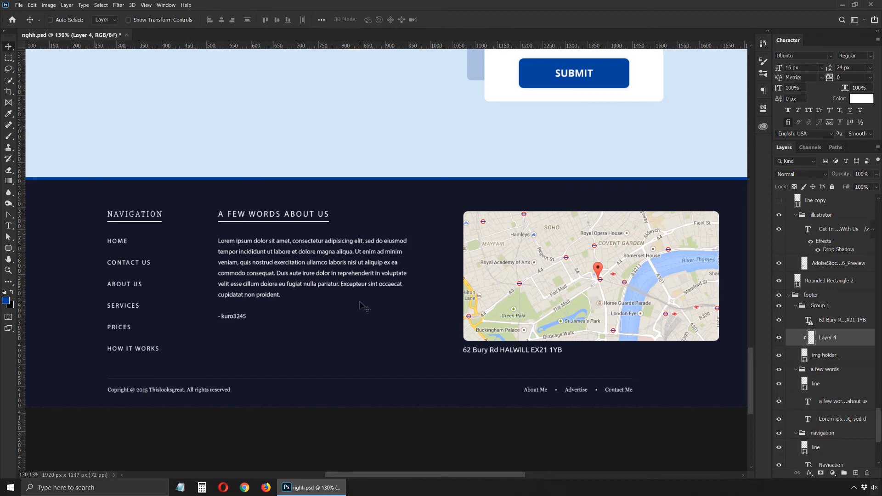
scroll(287, 268, down, 3)
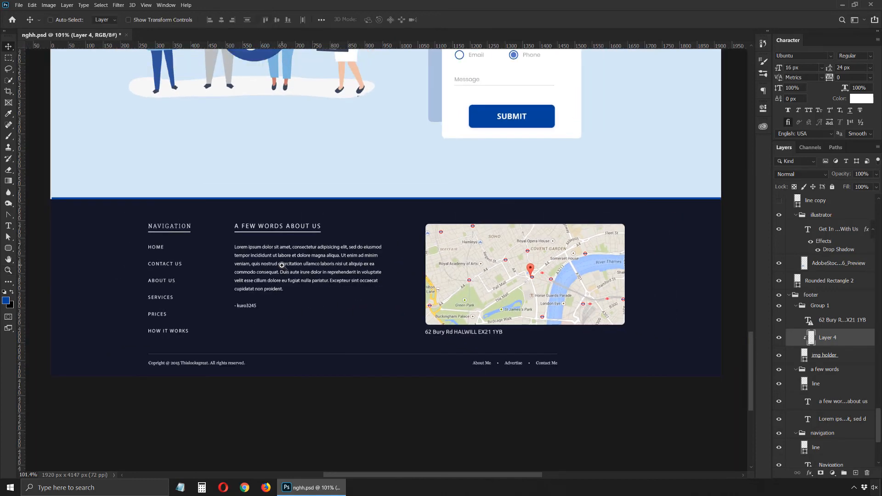
Review the whole page layout, and examine the header and hero section at 100% zoom.
scroll(286, 265, down, 5)
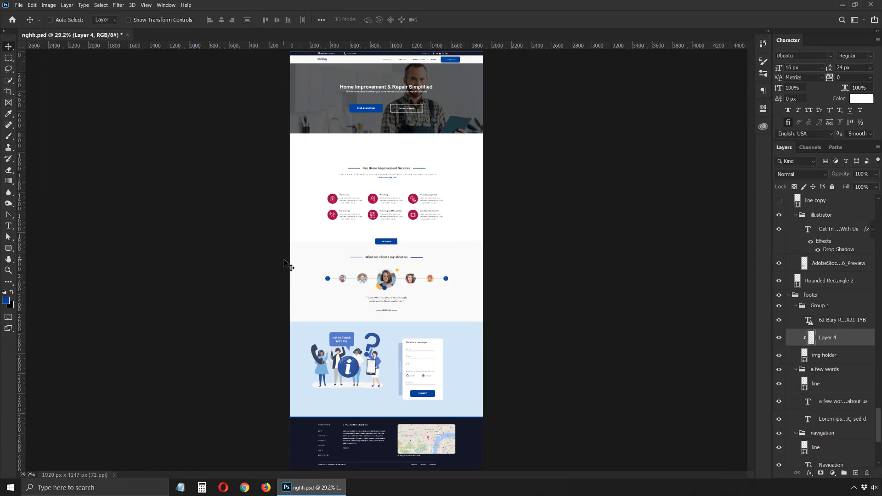
key(ctrl)
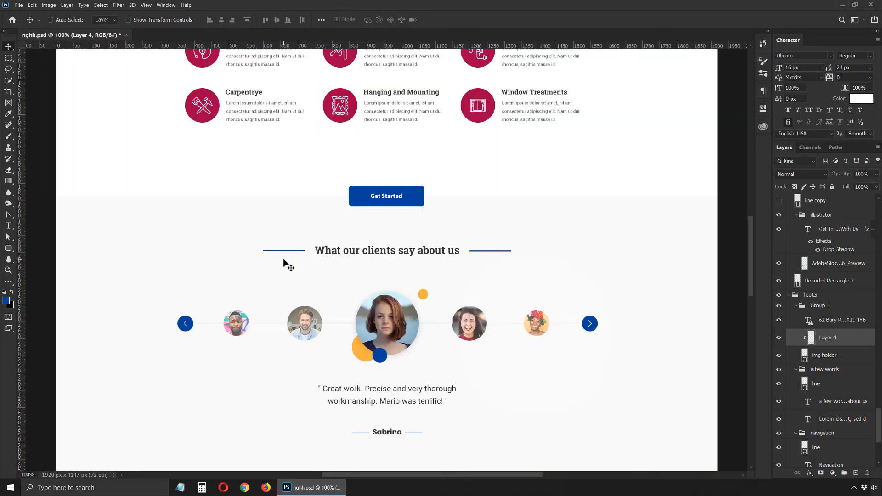
scroll(421, 191, up, 20)
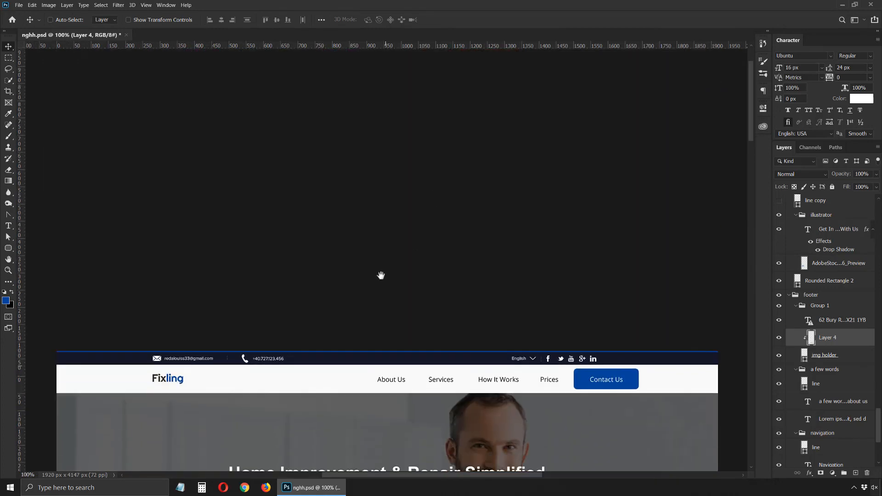
drag(381, 275, 370, 133)
mouse_move(368, 243)
mouse_down()
mouse_move(370, 228)
mouse_move(373, 257)
mouse_up()
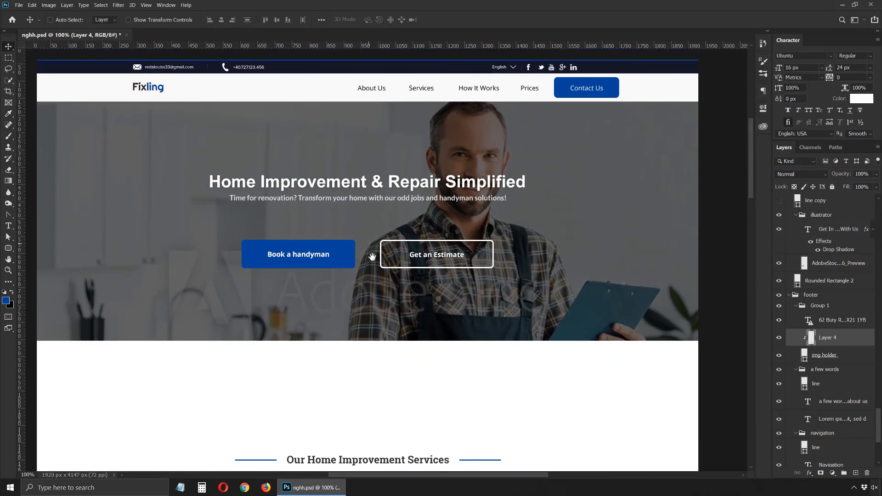